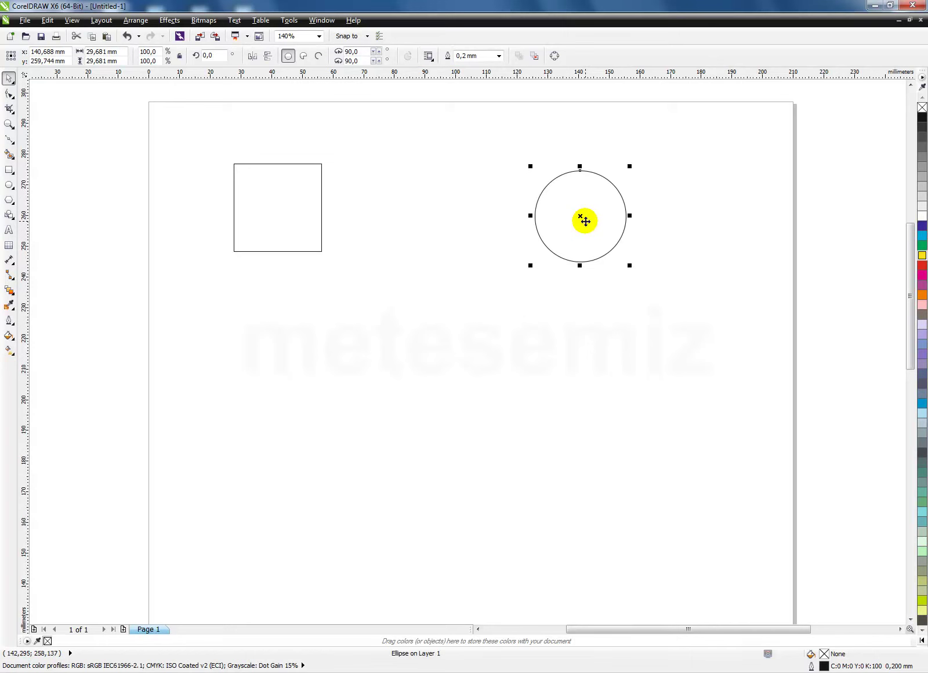
- Shrink the circle to about 27.4 mm in diameter and blend the square into it with the Blend tool
left_click_drag(628, 265, 621, 263)
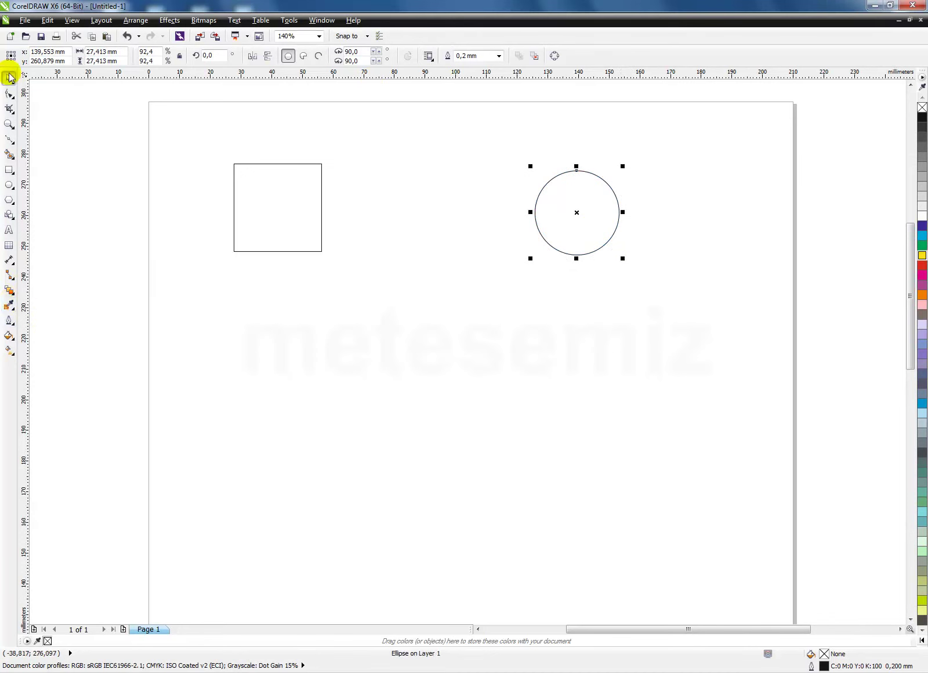
left_click(10, 290)
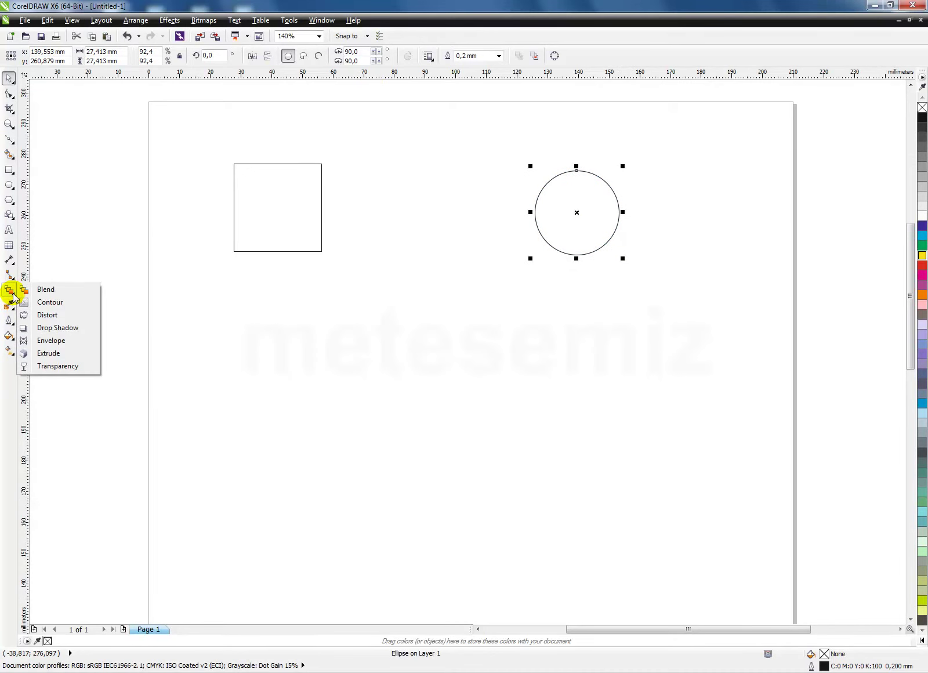
left_click(47, 290)
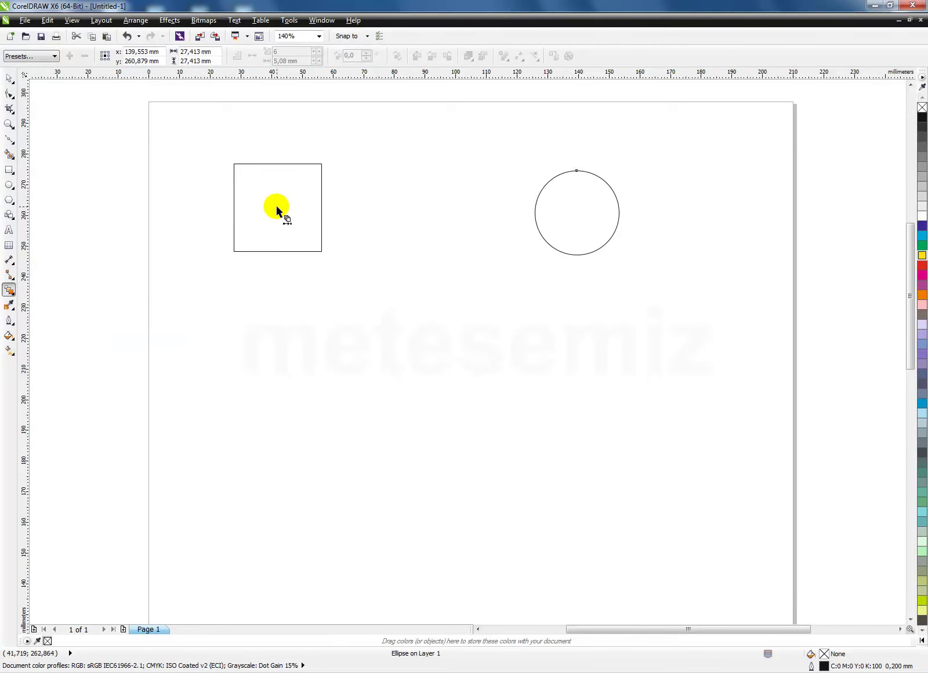
left_click_drag(277, 210, 576, 215)
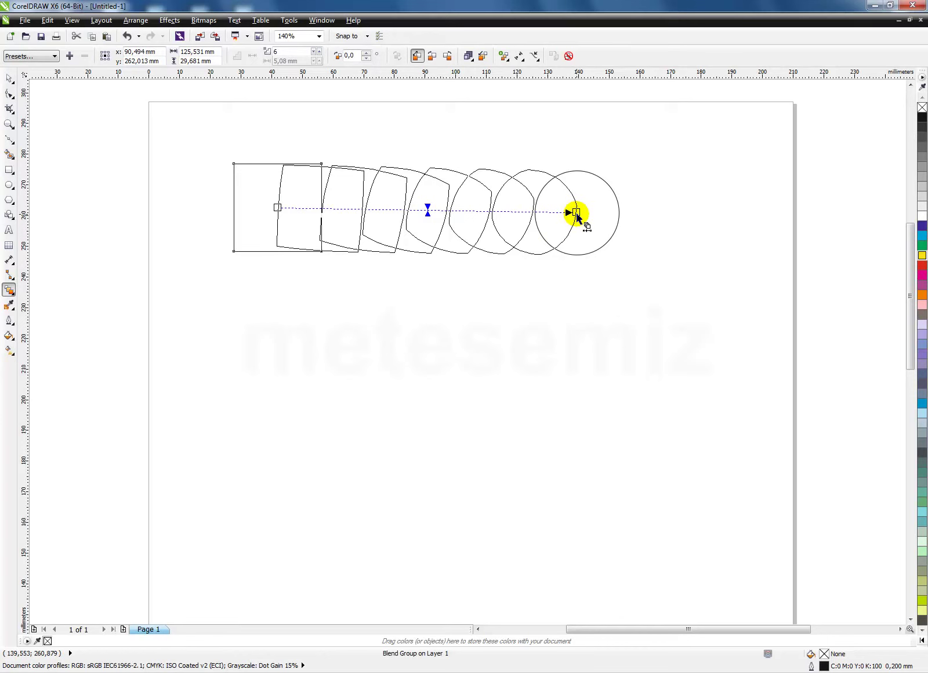
left_click(576, 212)
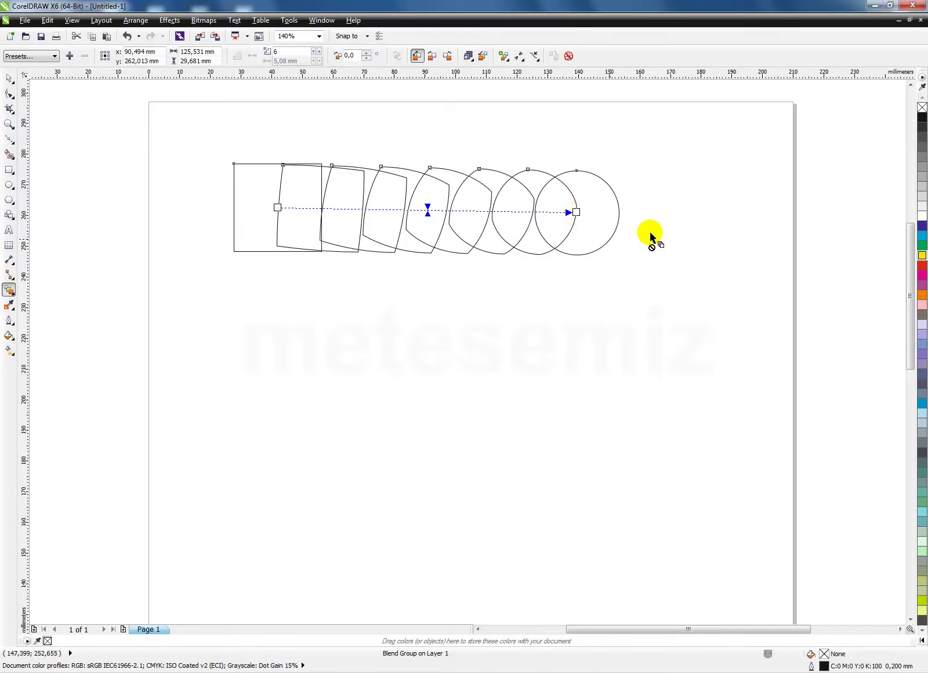
- Move the whole blend group about 10 mm to the right and 3 mm down on the page
left_click(9, 78)
key("Escape")
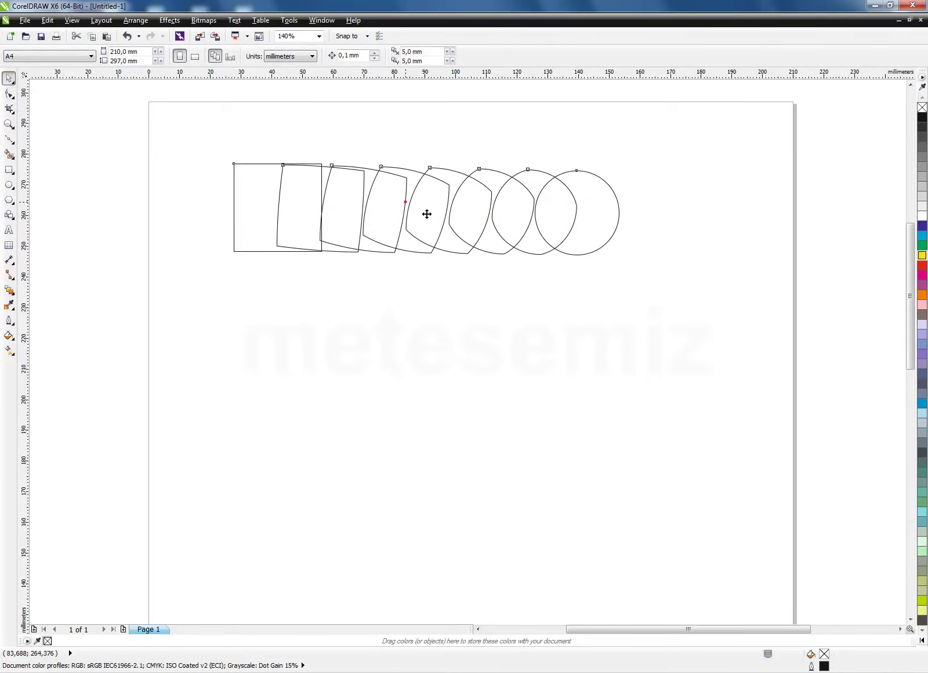
left_click_drag(428, 207, 460, 215)
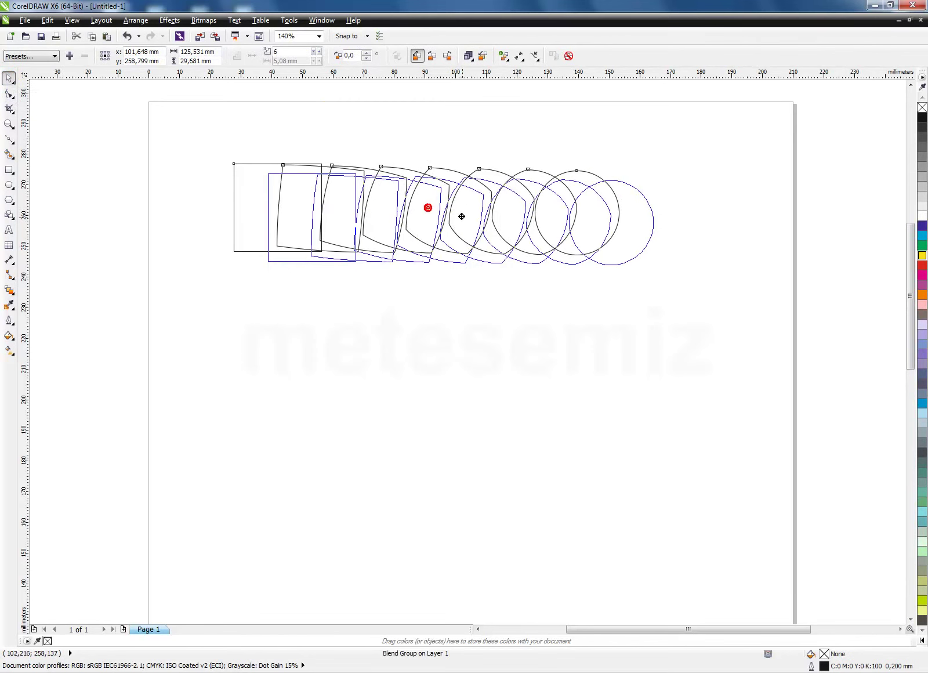
left_click(815, 219)
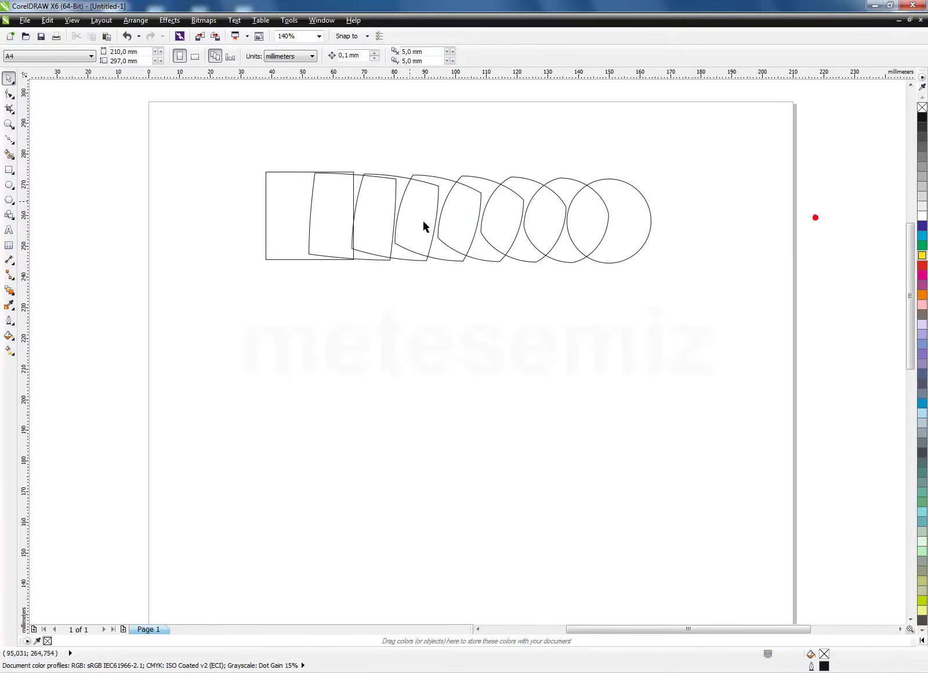
- Fill the blend's control circle with green and its control square with yellow
left_click(632, 227)
left_click(922, 245)
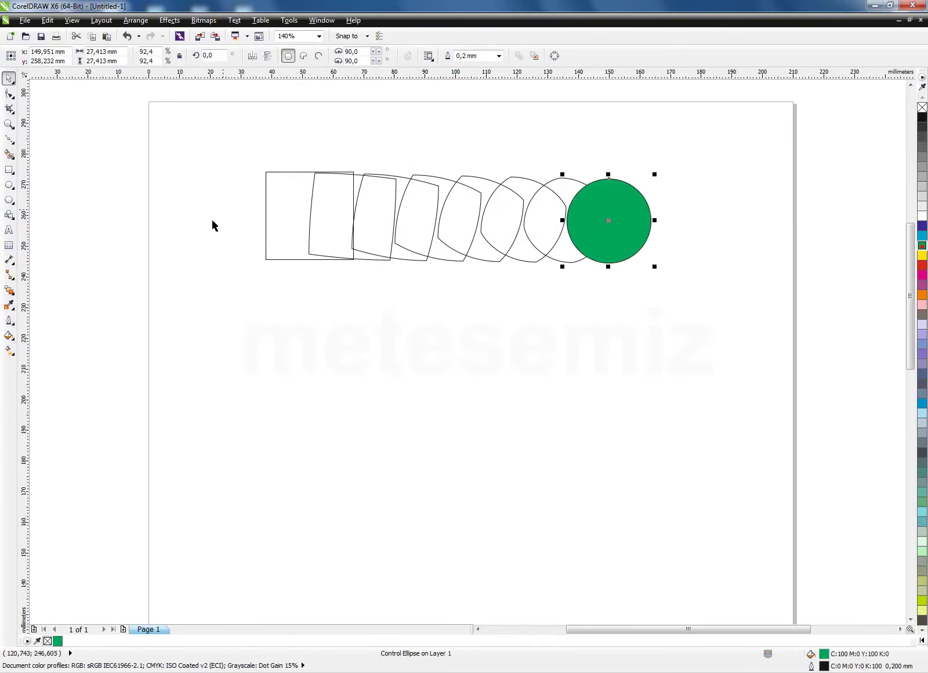
left_click(293, 204)
left_click(922, 255)
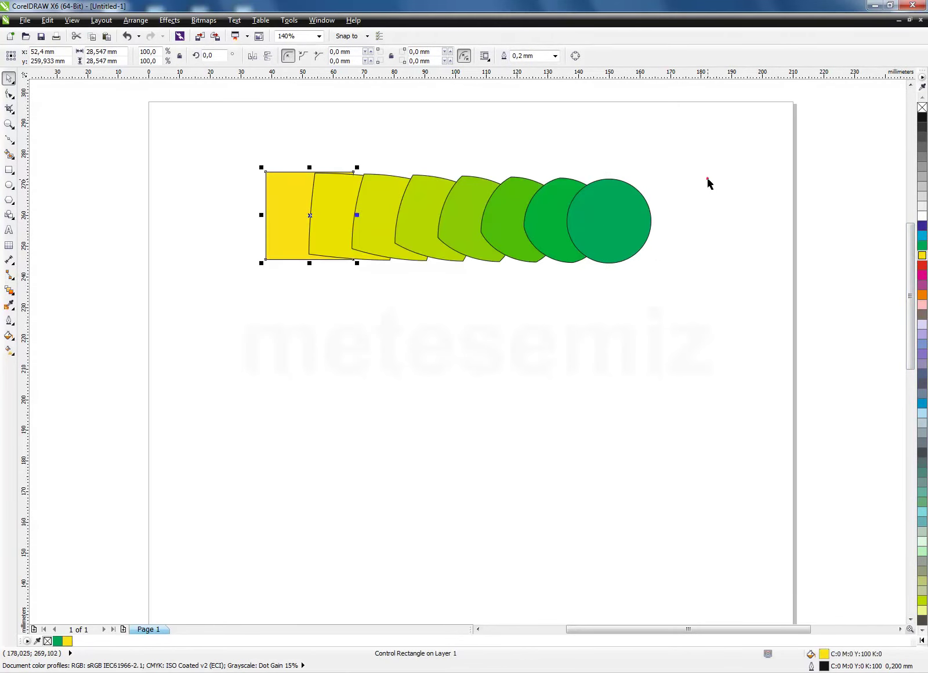
- Remove the outline from the whole blend group, and give it a black hairline outline instead
left_click(707, 179)
left_click_drag(197, 140, 714, 350)
left_click(499, 311)
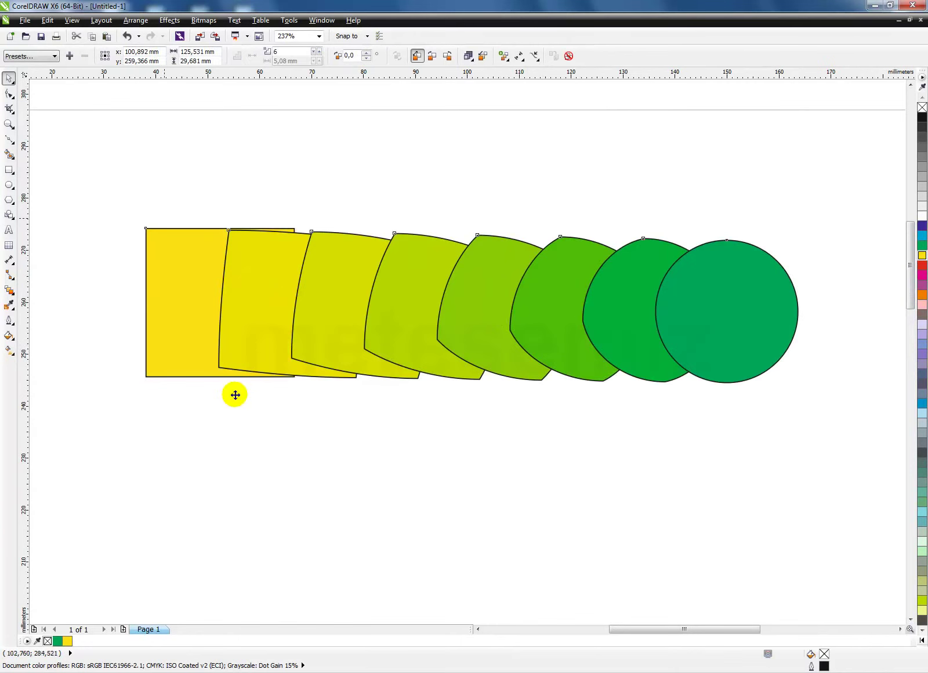
right_click(922, 107)
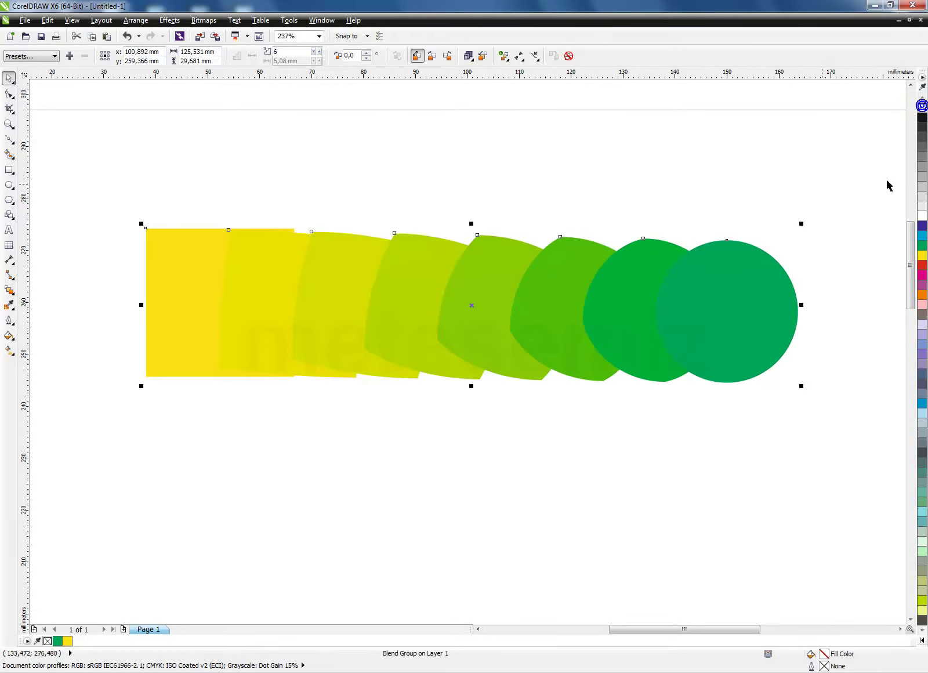
right_click(922, 118)
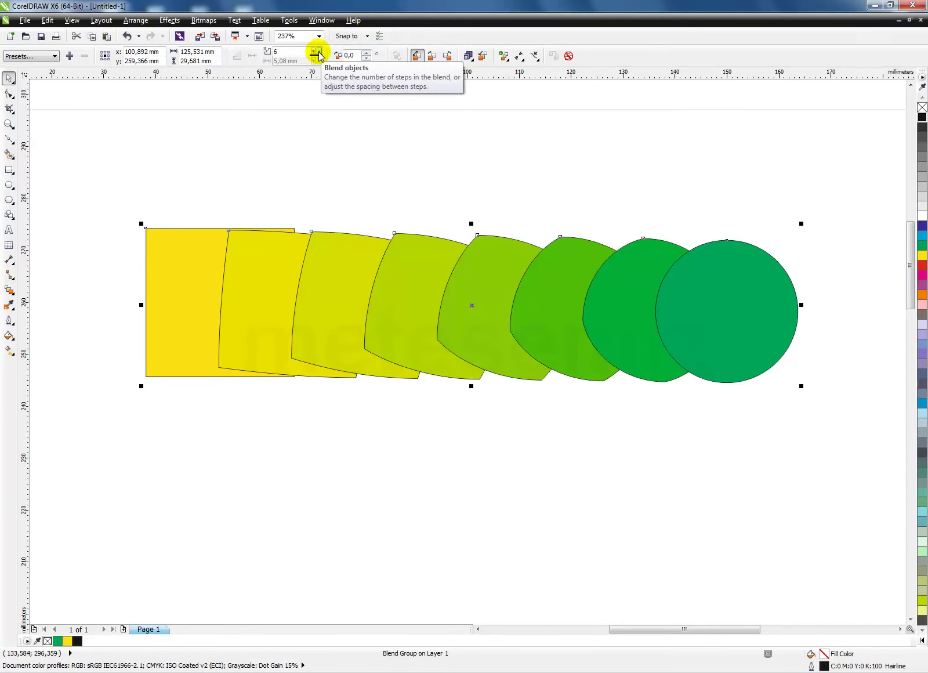
- Increase the number of blend steps to 18 and keep the blend group selected
left_click_drag(318, 52, 318, 52)
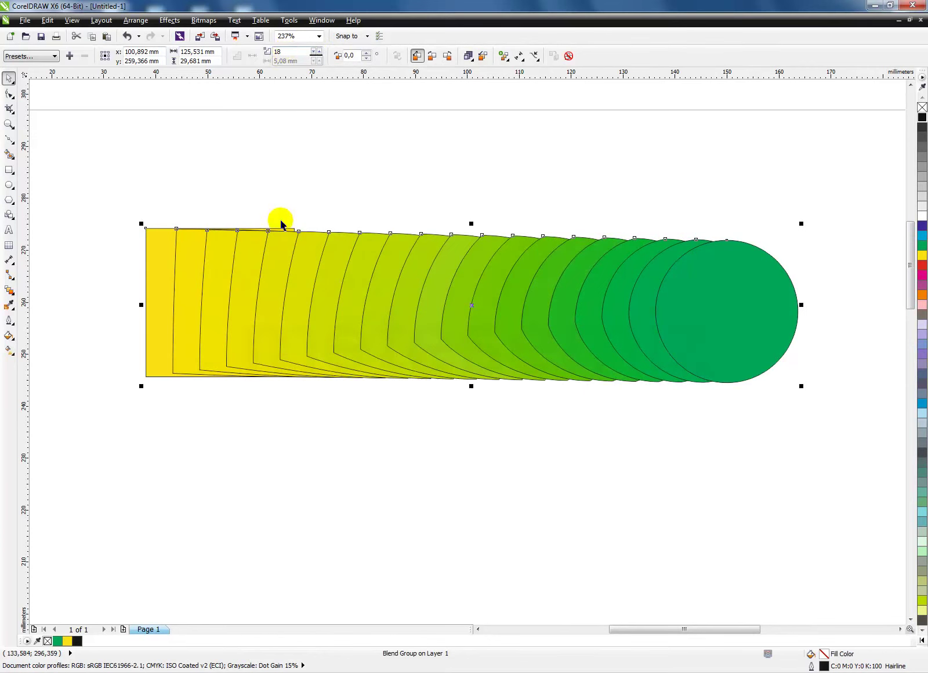
left_click(677, 162)
left_click(717, 396)
left_click(331, 181)
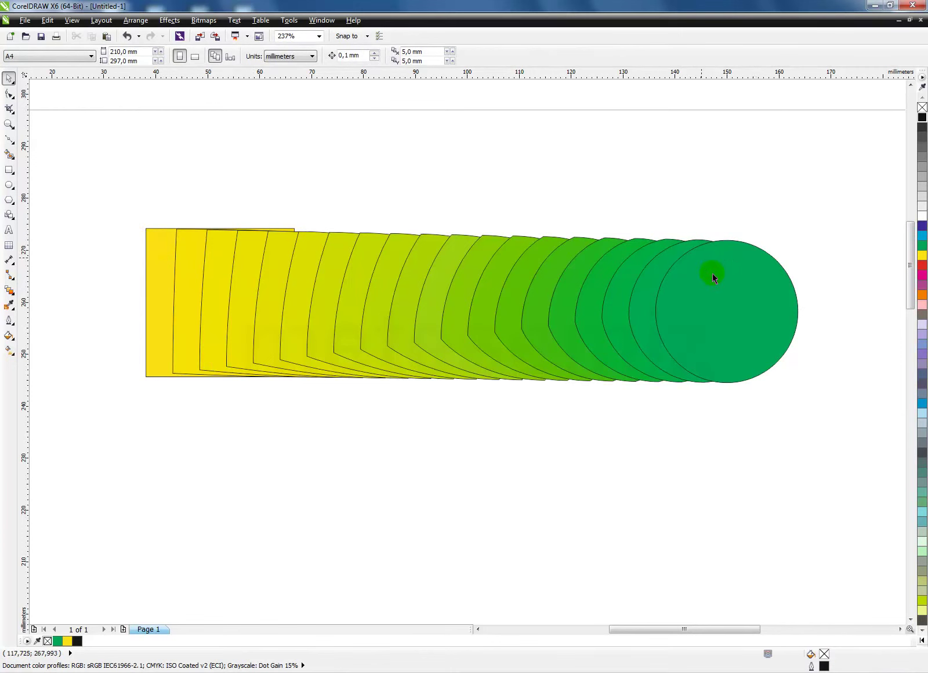
left_click(359, 319)
left_click(288, 52)
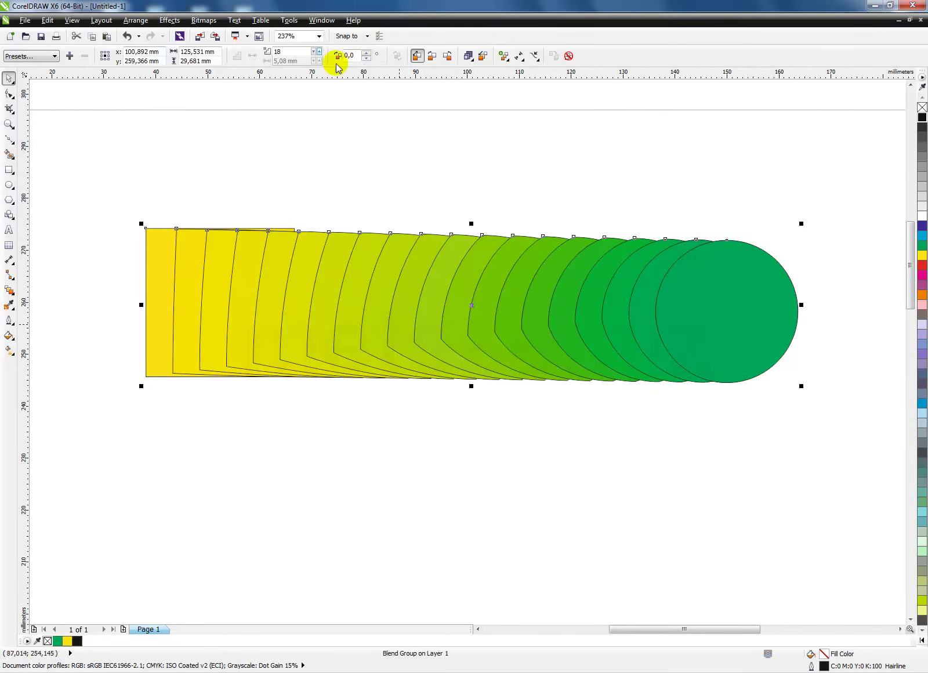
- Rotate the blended shapes by raising the blend direction to 10 degrees and reducing it to 5 degrees
left_click(366, 54)
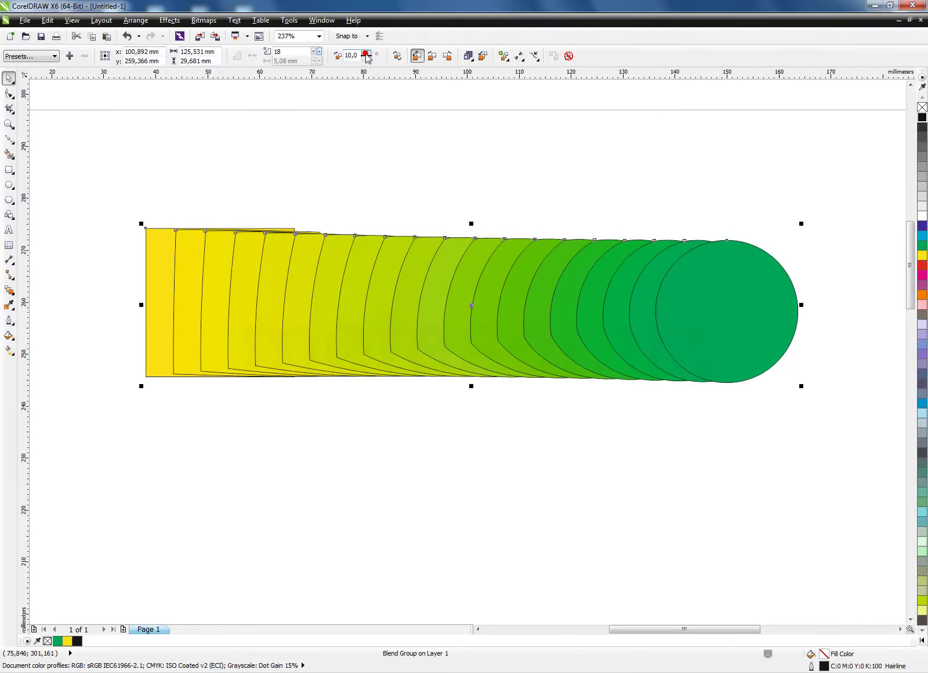
left_click(367, 54)
left_click(366, 58)
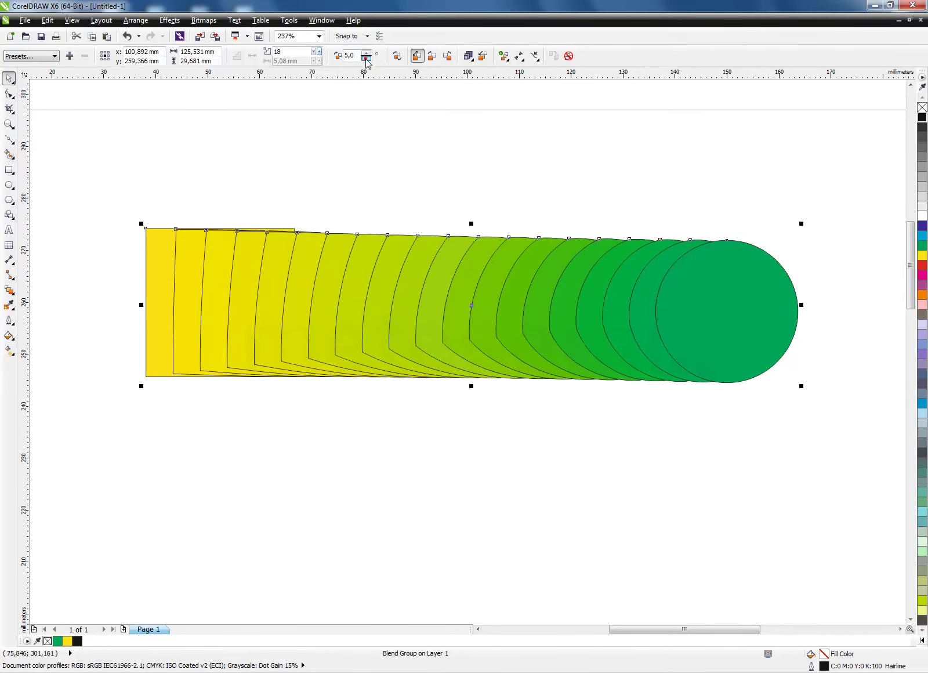
left_click(365, 58)
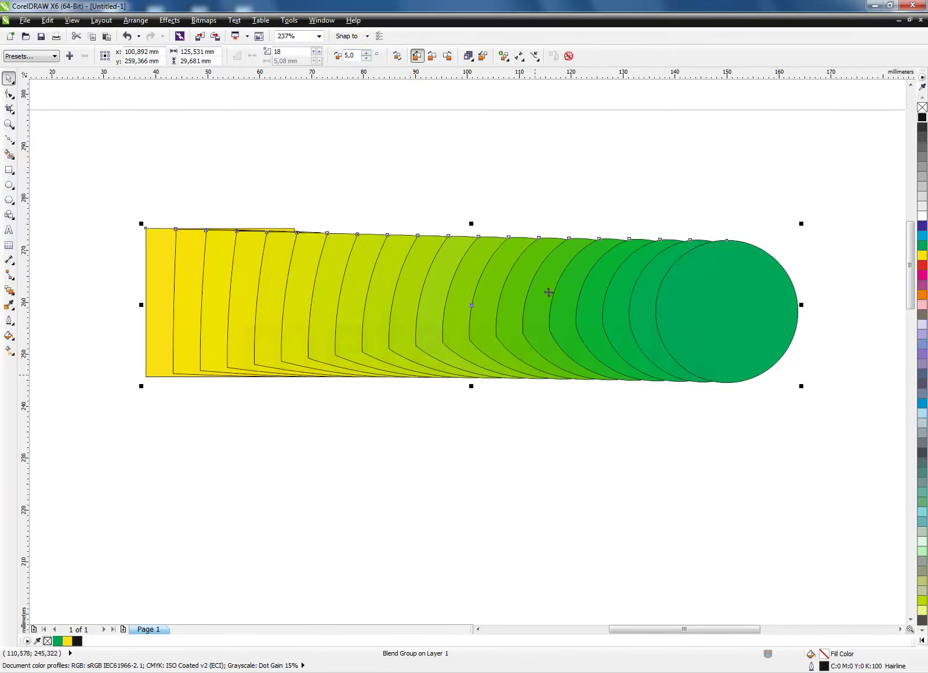
- Turn on the loop blend and raise the blend direction to 85 degrees
left_click(398, 56)
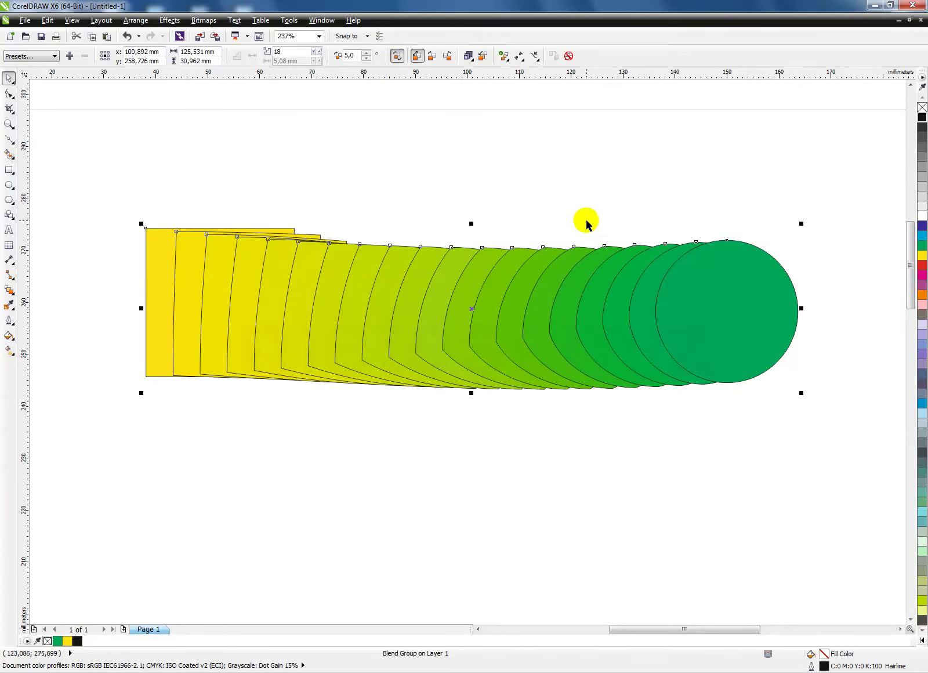
scroll(586, 223, "down", 3)
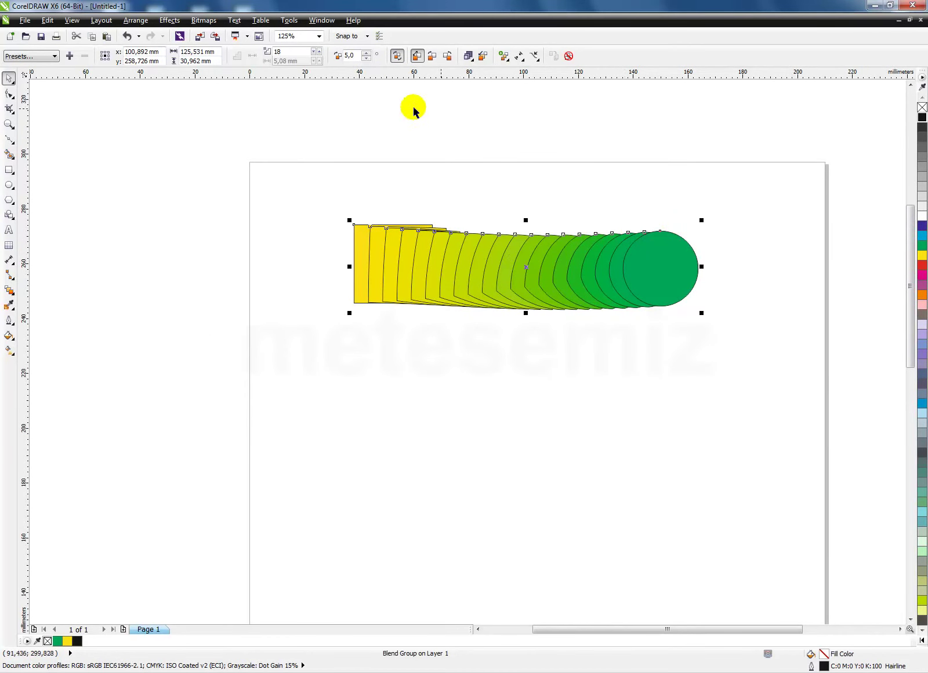
left_click_drag(366, 53, 367, 56)
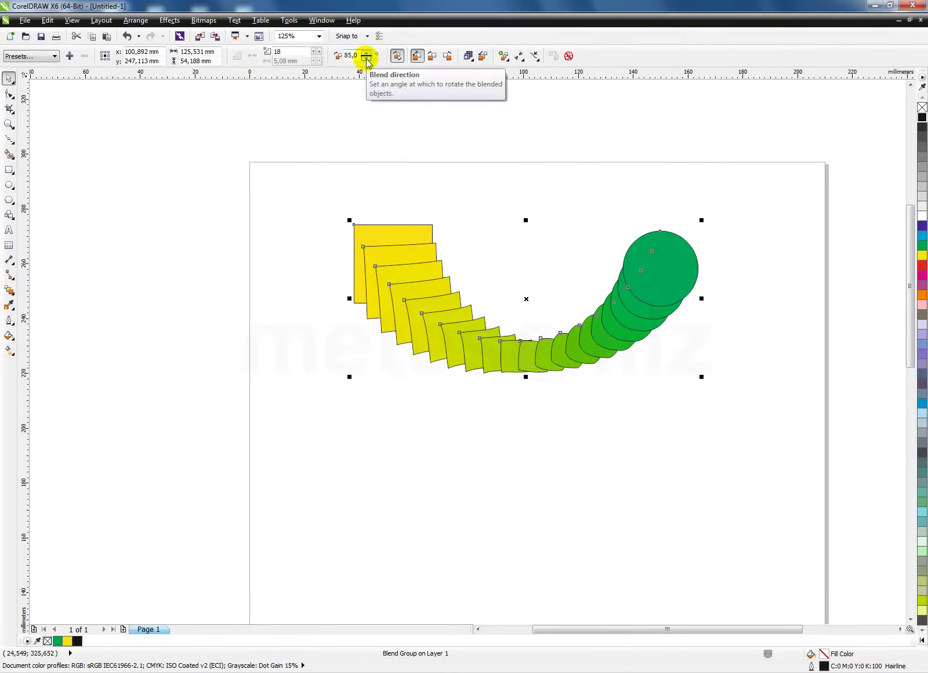
- Bend the looped blend the opposite way by lowering its direction to -115 and on to -320 degrees
left_click_drag(366, 58, 367, 60)
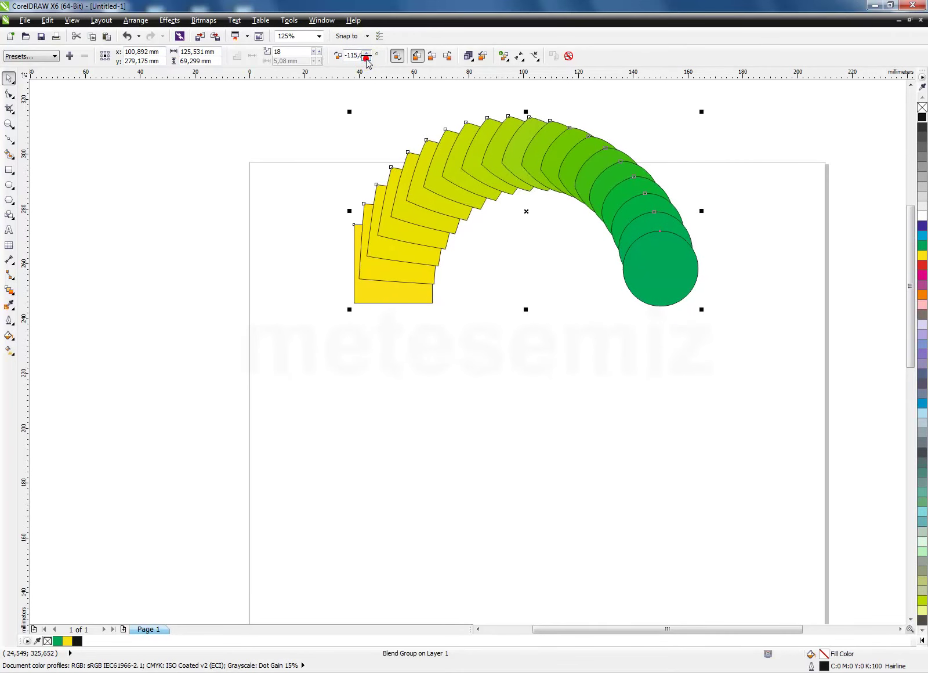
left_click(910, 84)
left_click(910, 84)
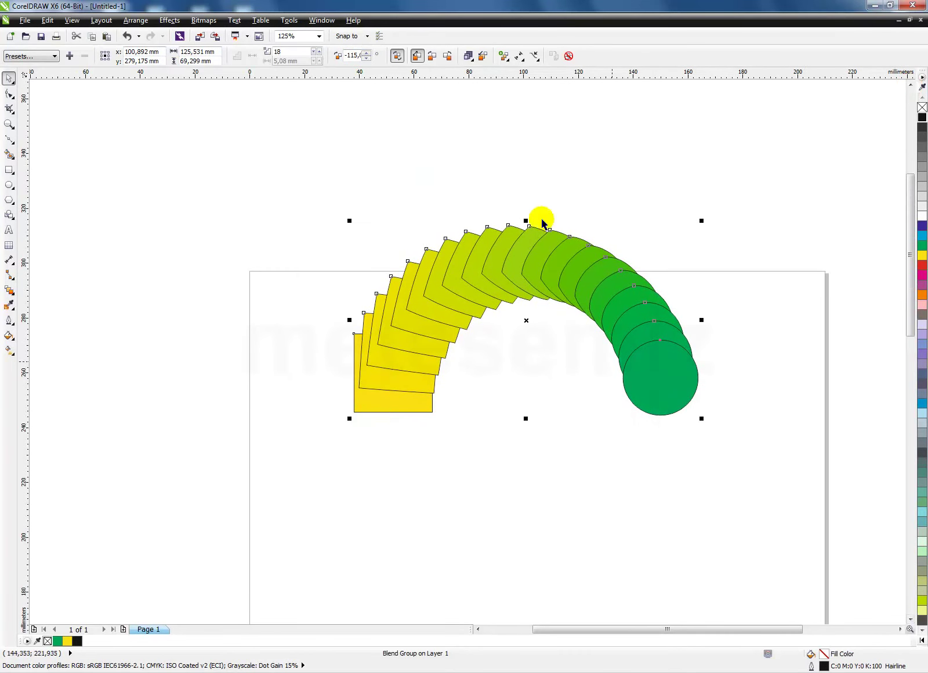
left_click_drag(366, 59, 366, 58)
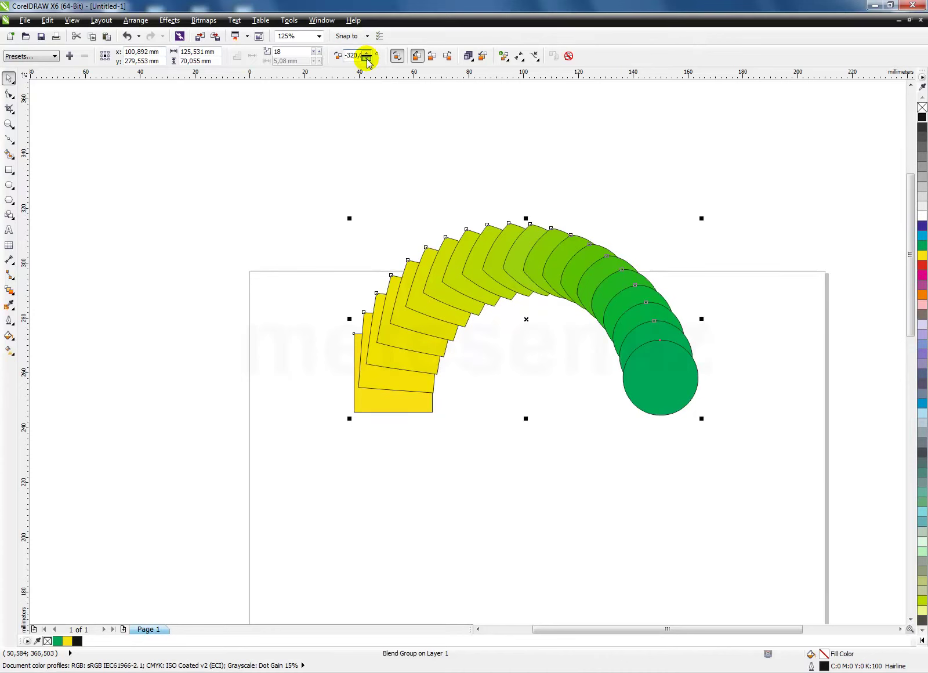
- Bring the blend direction back to 0, raise it to 5 degrees, and turn off the loop blend
left_click_drag(366, 58, 365, 54)
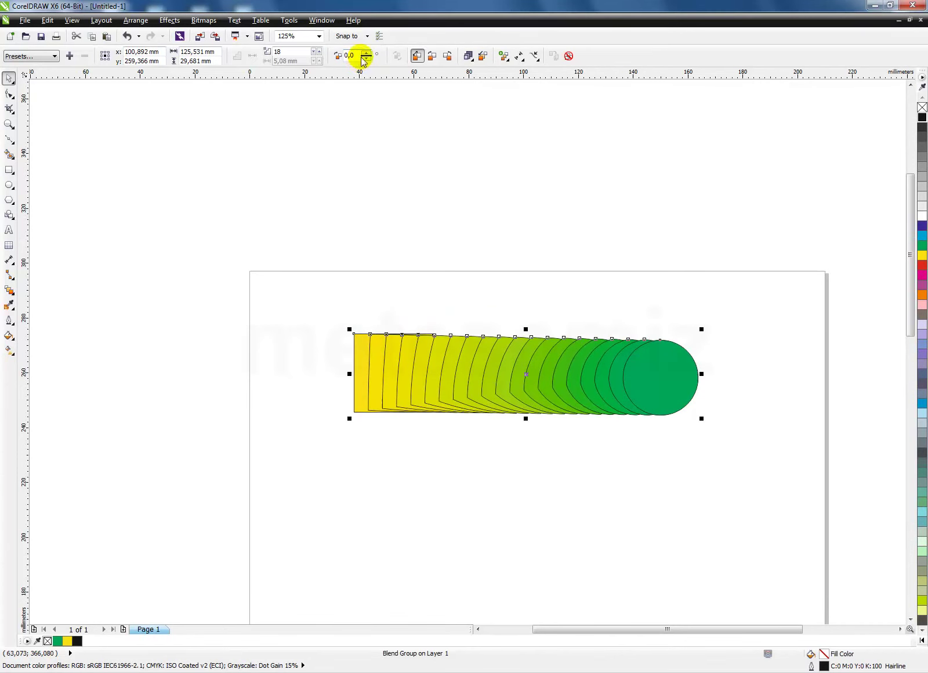
left_click(366, 53)
left_click(396, 55)
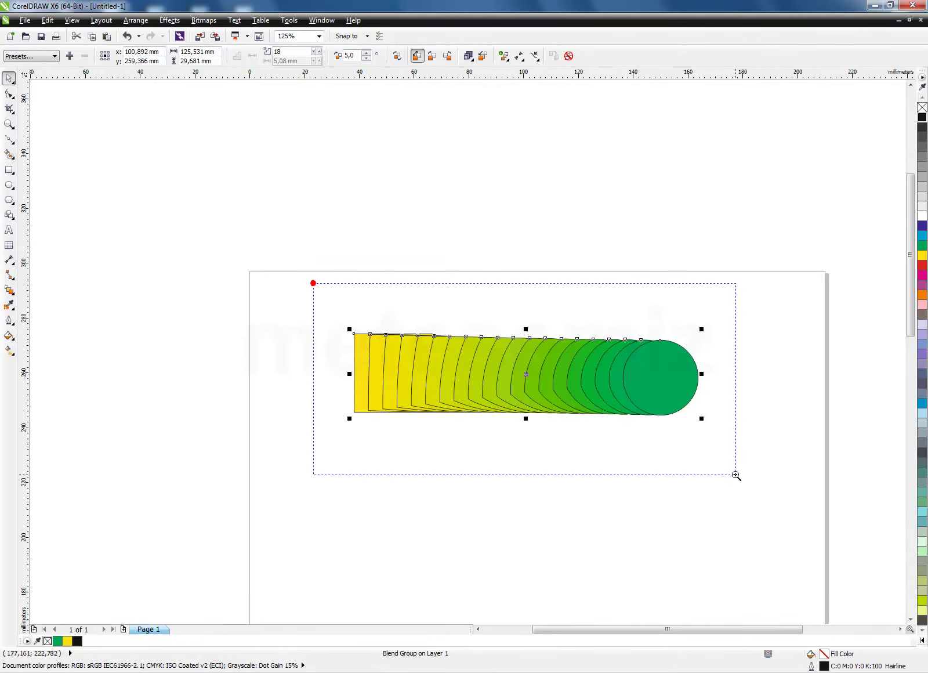
- Raise the blend direction of the unlooped blend group to 130 degrees
left_click_drag(735, 475, 735, 475)
left_click(366, 54)
left_click(366, 54)
left_click(366, 53)
left_click(366, 53)
left_click(365, 54)
left_click(366, 54)
left_click(366, 54)
left_click(365, 53)
left_click(366, 53)
left_click(366, 53)
left_click(366, 54)
left_click(366, 54)
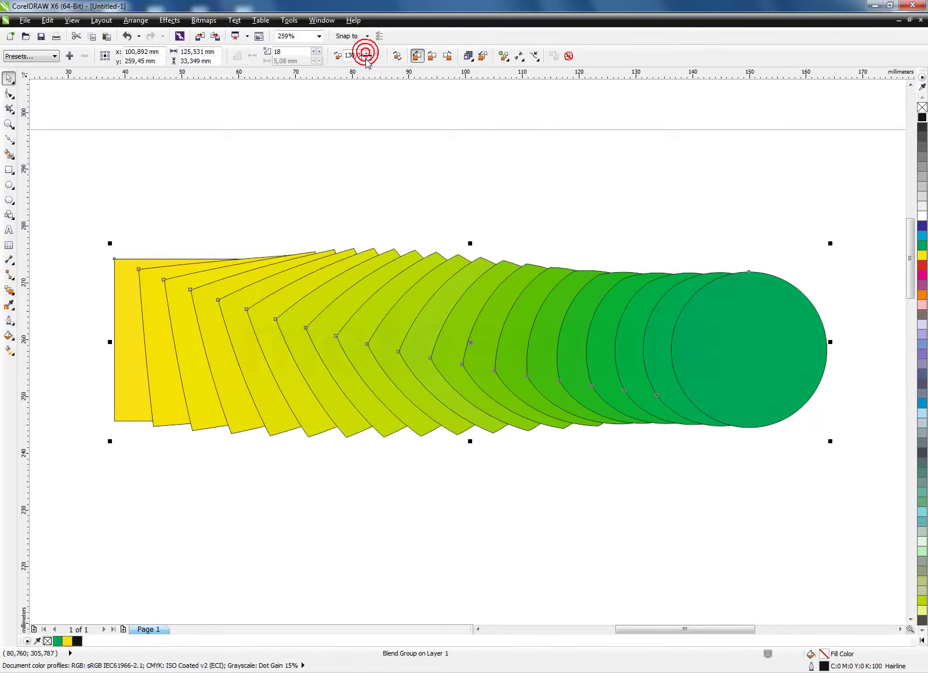
- Lower the blend direction to -35 degrees and reset it to 0
left_click(366, 58)
left_click(366, 58)
left_click(366, 58)
left_click(366, 58)
left_click(366, 58)
left_click(366, 58)
left_click(366, 58)
left_click(366, 58)
left_click(366, 58)
left_click(365, 58)
left_click(366, 58)
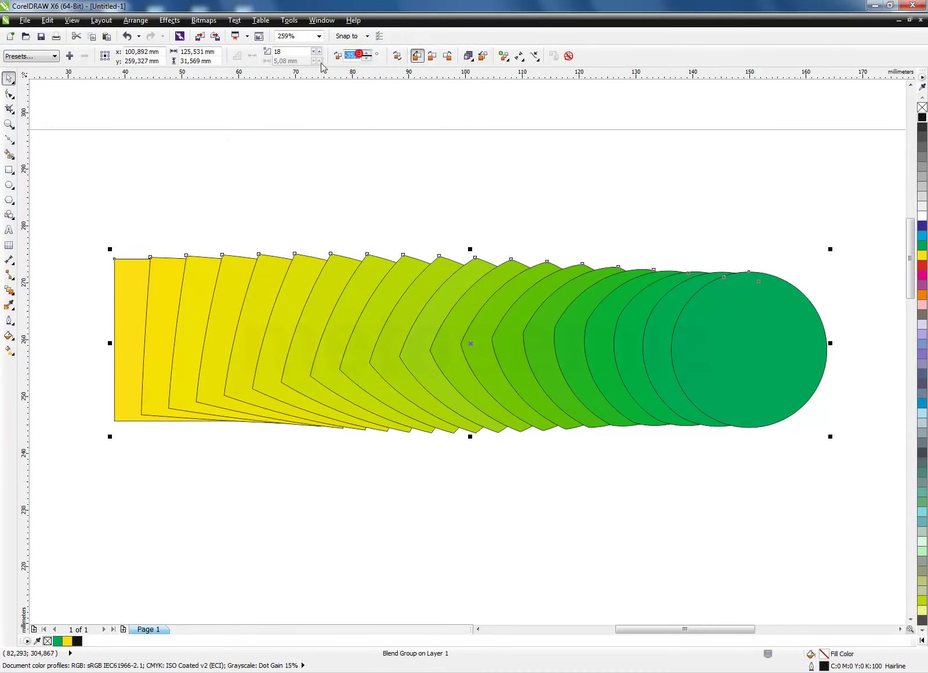
type("0")
key("Return")
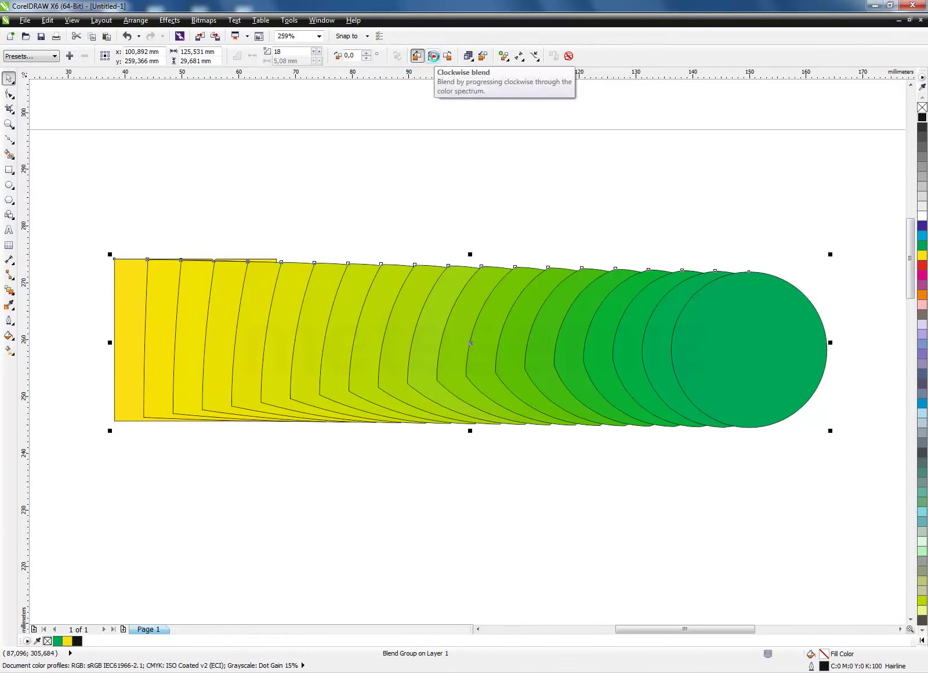
- Try the clockwise and counterclockwise color blends on the group, and return to the direct blend
left_click(433, 56)
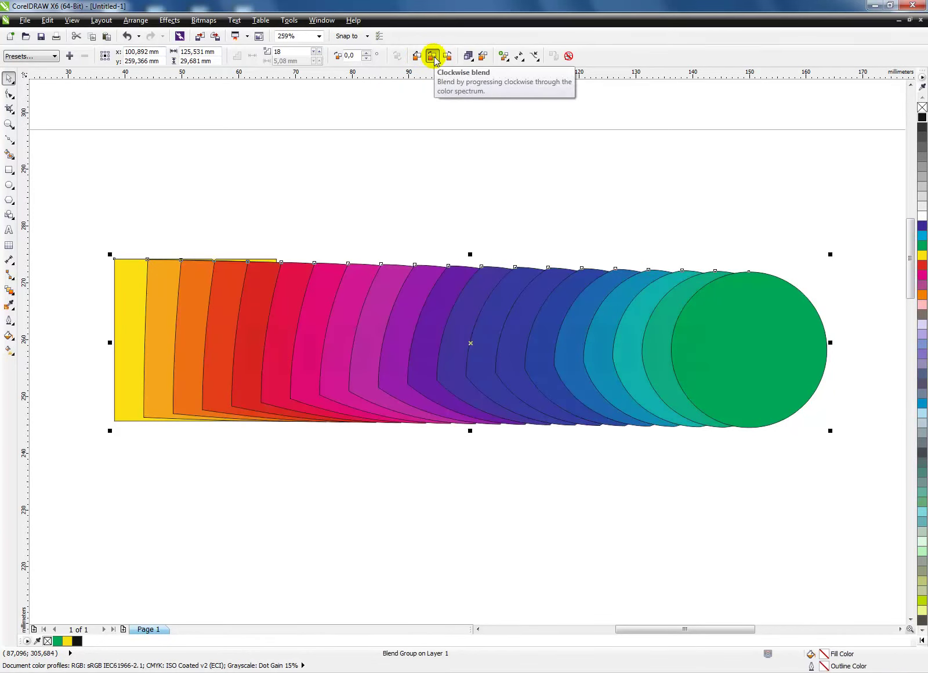
left_click(447, 56)
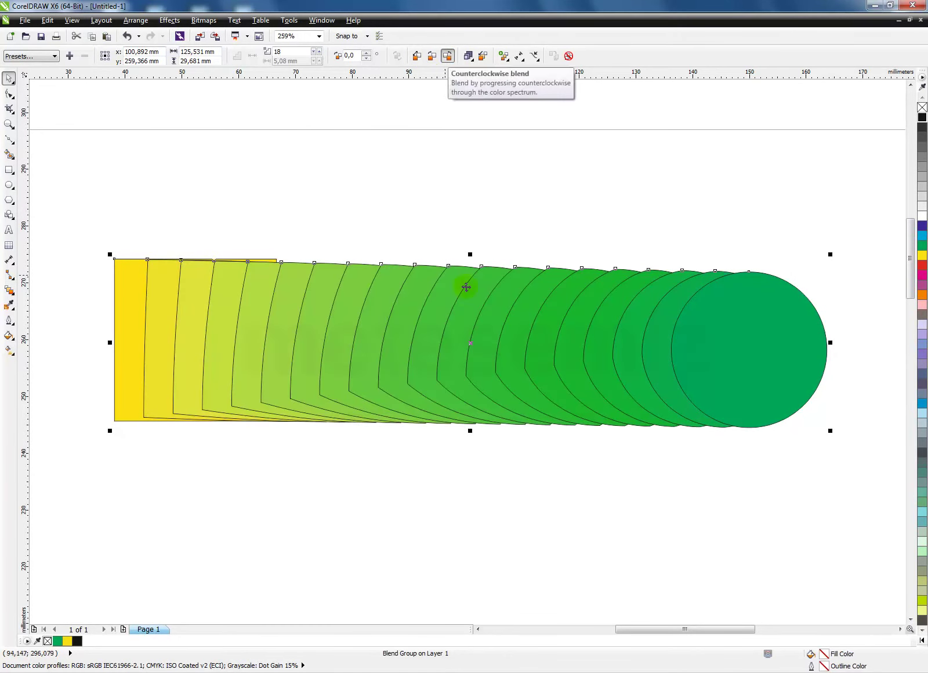
left_click(416, 56)
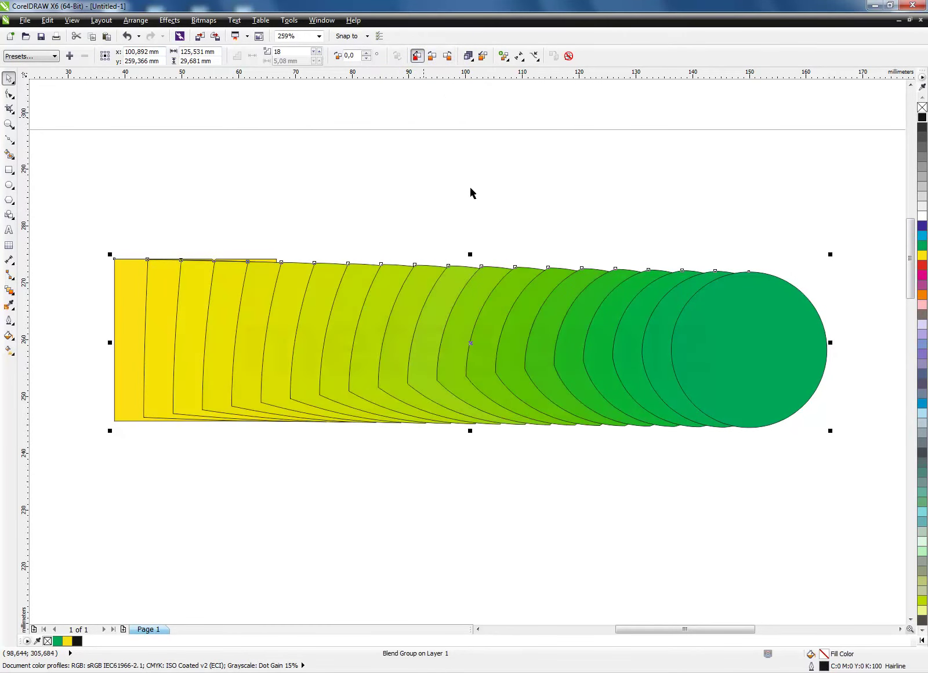
- Unlink object and color acceleration, try different object acceleration settings on the blend, and return the object acceleration to the middle
left_click(469, 57)
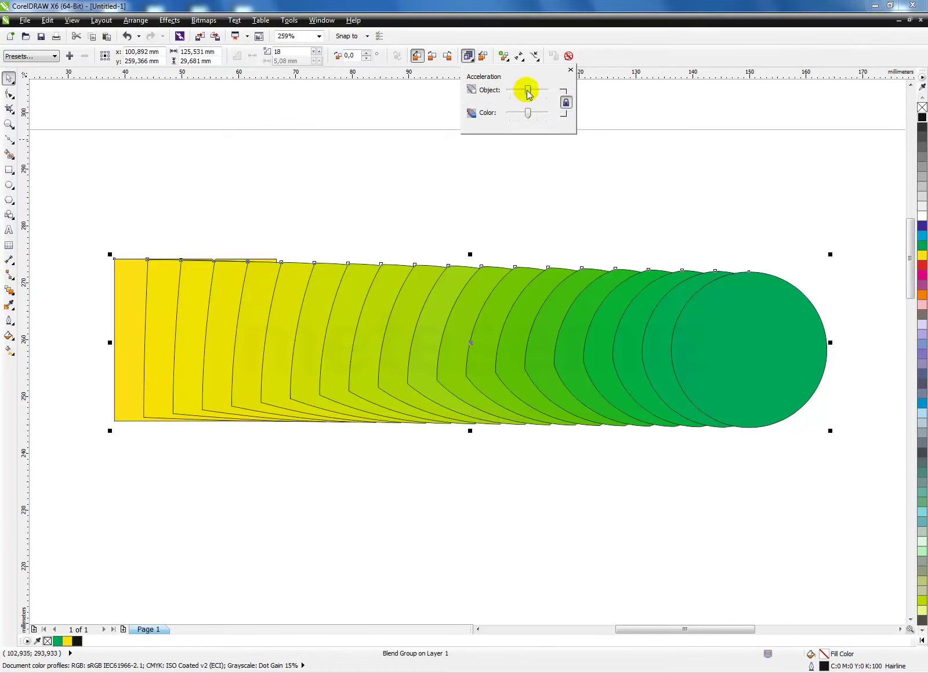
left_click_drag(515, 91, 538, 96)
left_click(564, 103)
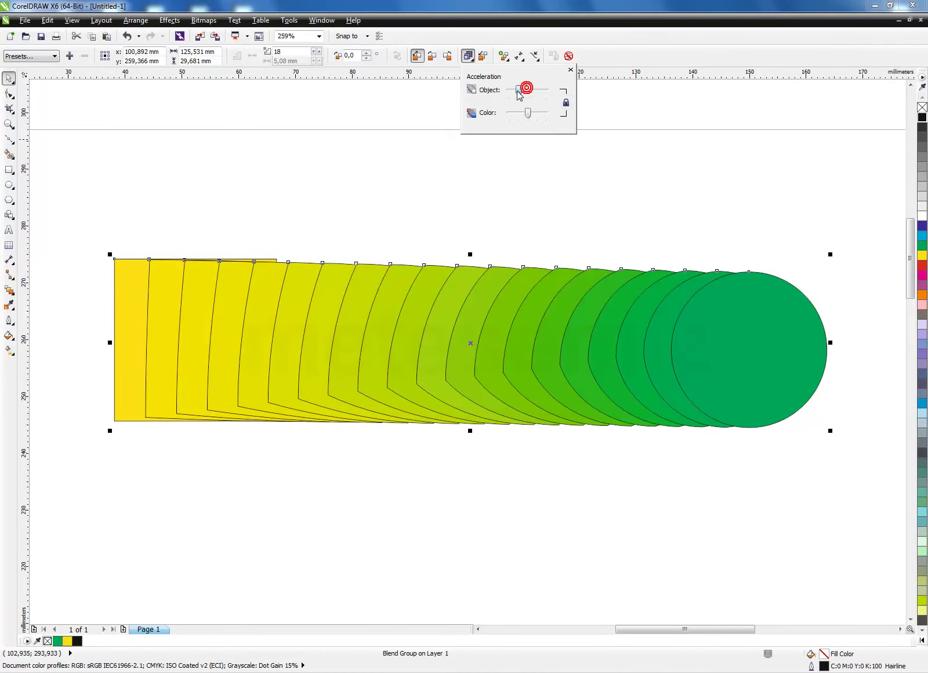
mouse_move(516, 94)
left_mouse_down()
mouse_move(540, 115)
mouse_move(512, 114)
mouse_move(529, 95)
mouse_move(527, 114)
mouse_move(528, 92)
left_mouse_up()
left_click(515, 91)
left_click(529, 93)
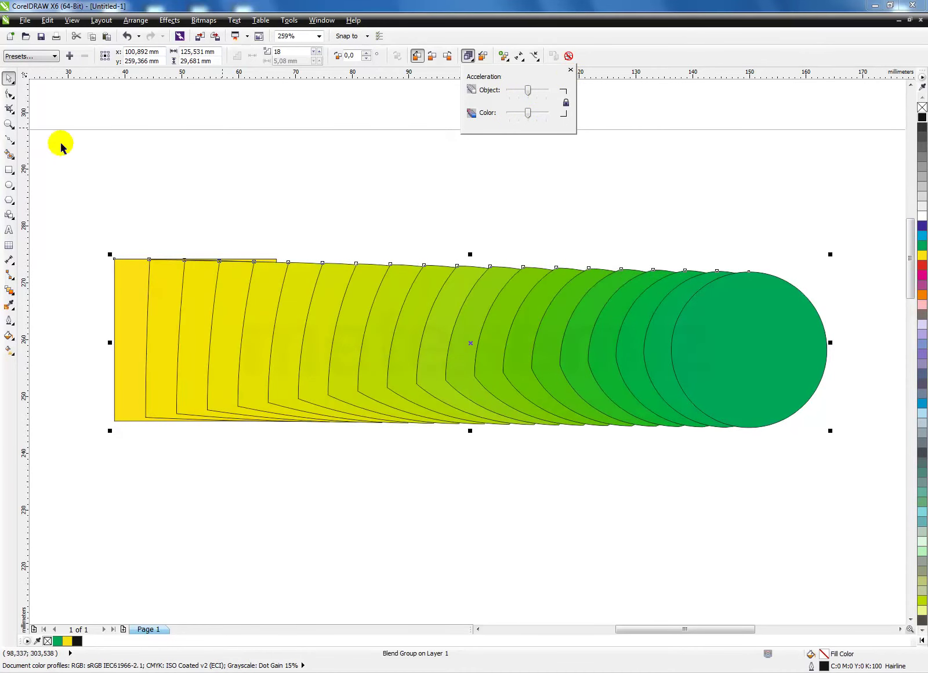
- Use the Blend tool's on-object handles to vary object and color acceleration toward each end shape, and bring both back near the middle
left_click(9, 294)
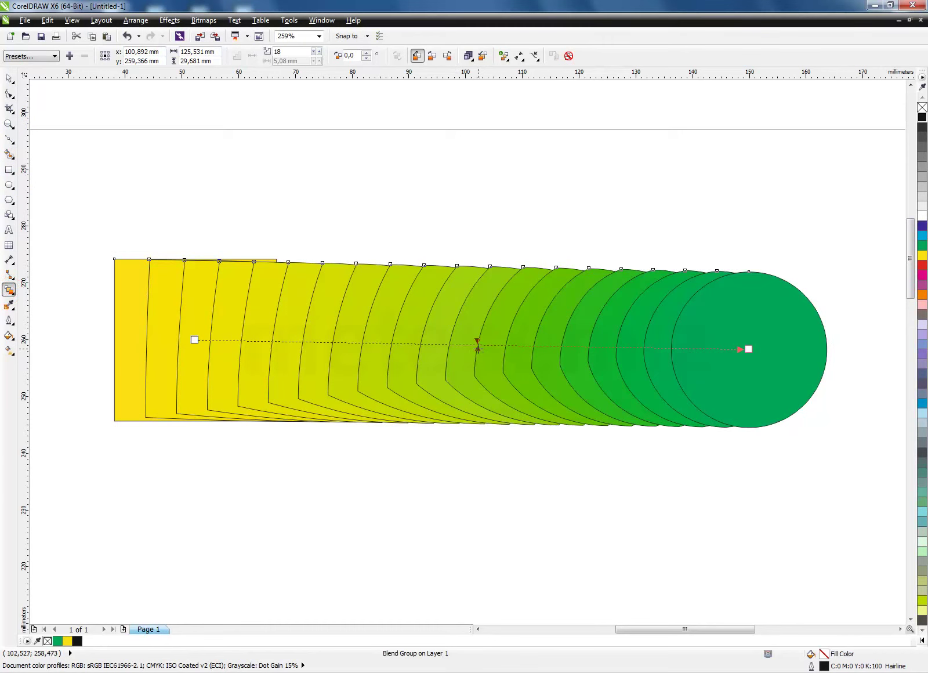
left_click_drag(476, 348, 341, 345)
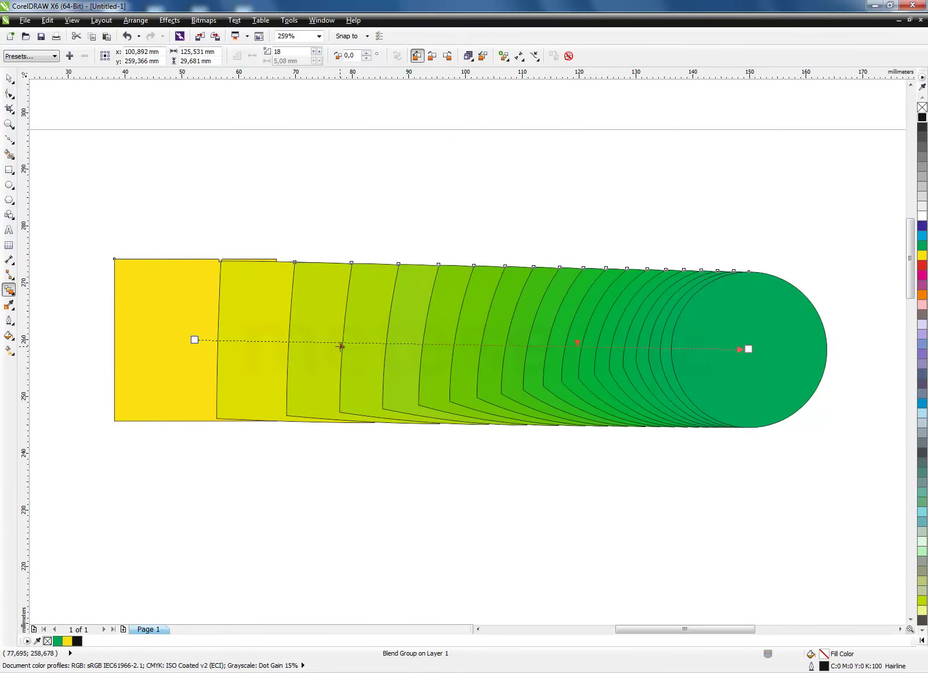
left_click_drag(483, 349, 577, 346)
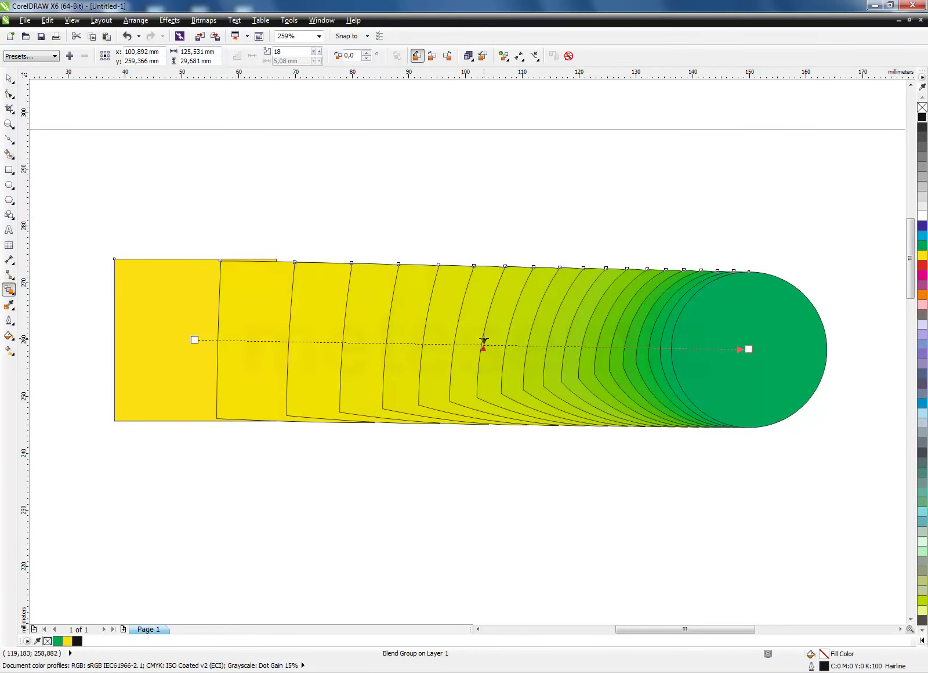
left_click_drag(484, 340, 483, 340)
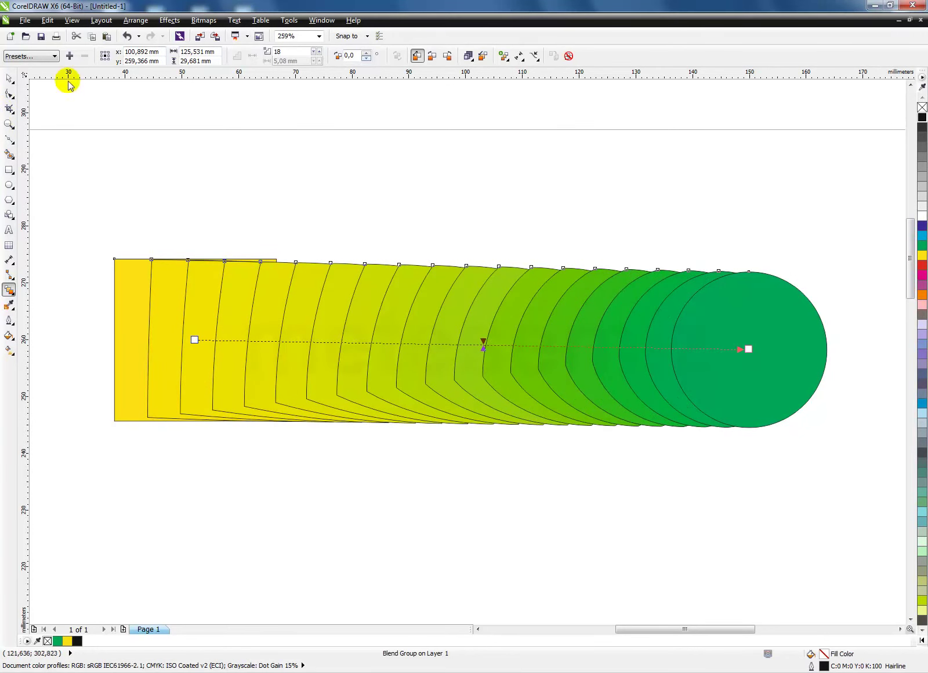
left_click(9, 77)
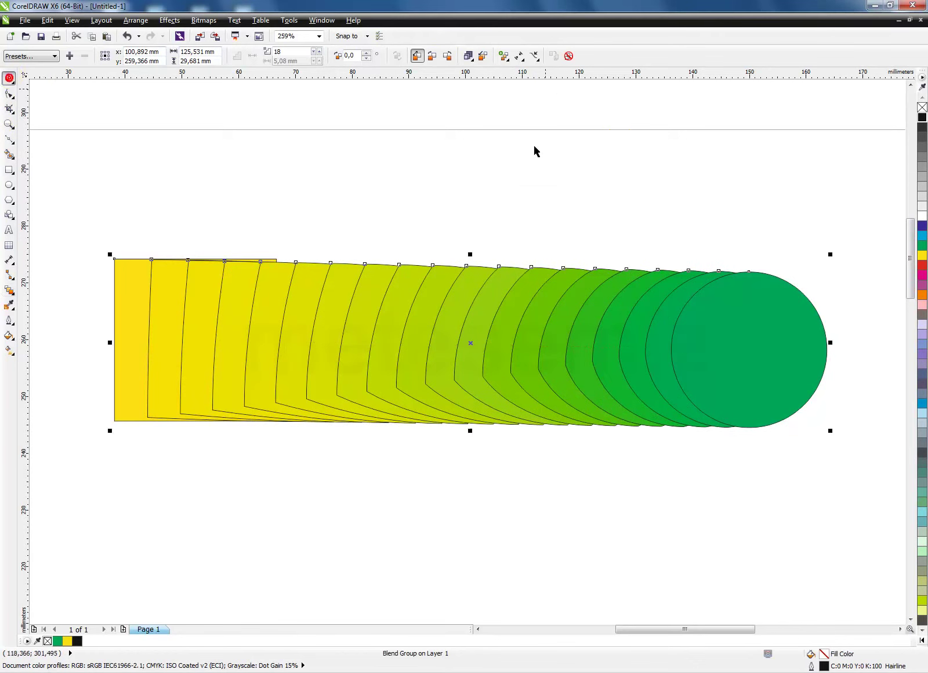
- Turn on size acceleration for the blend and increase the linked object and color acceleration so the shapes crowd toward the green circle
left_click(468, 56)
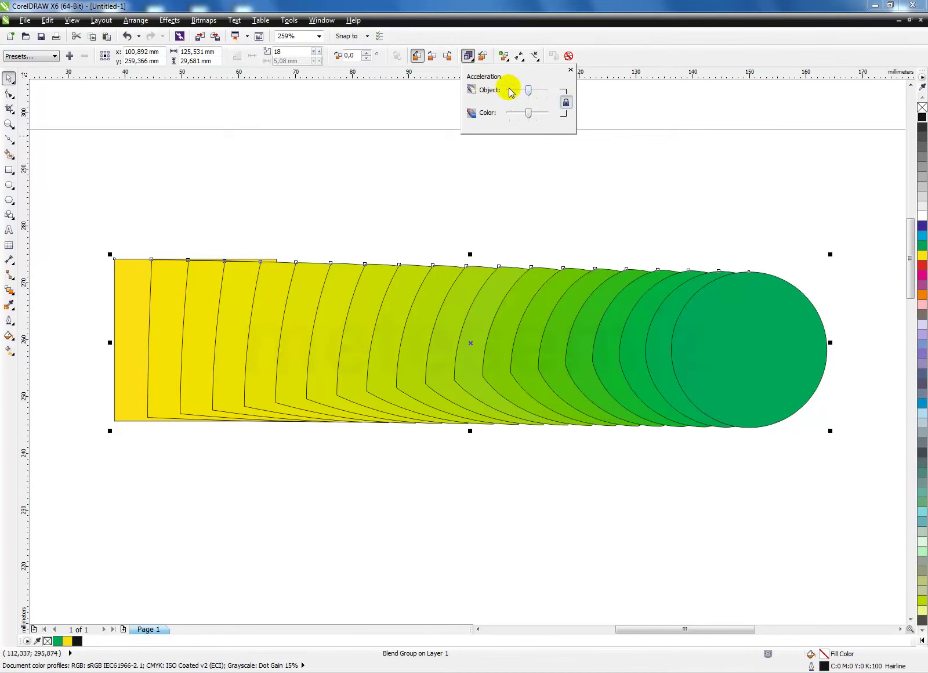
left_click(483, 57)
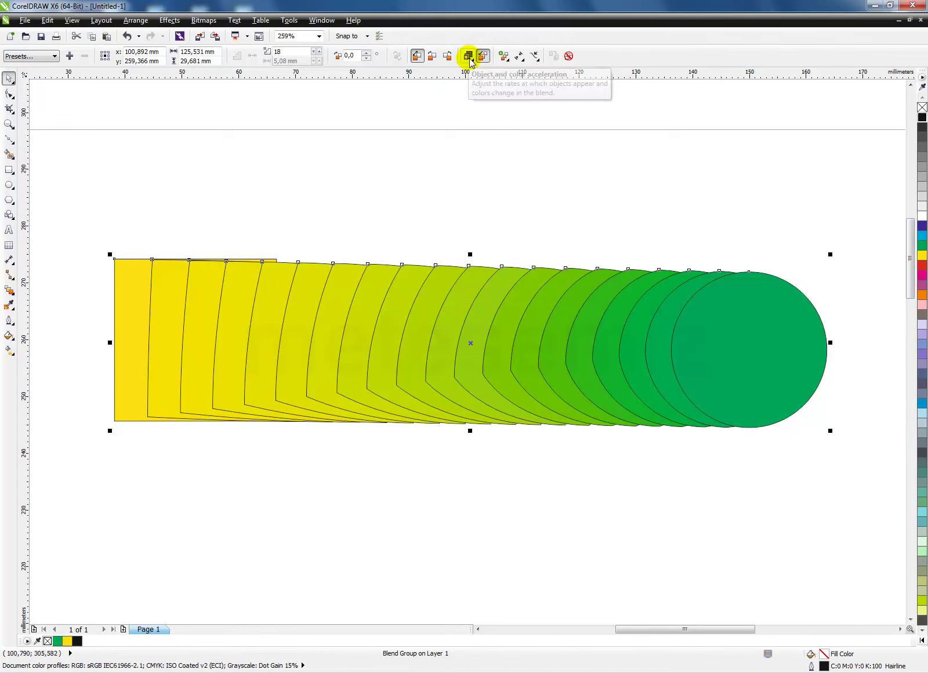
left_click(468, 56)
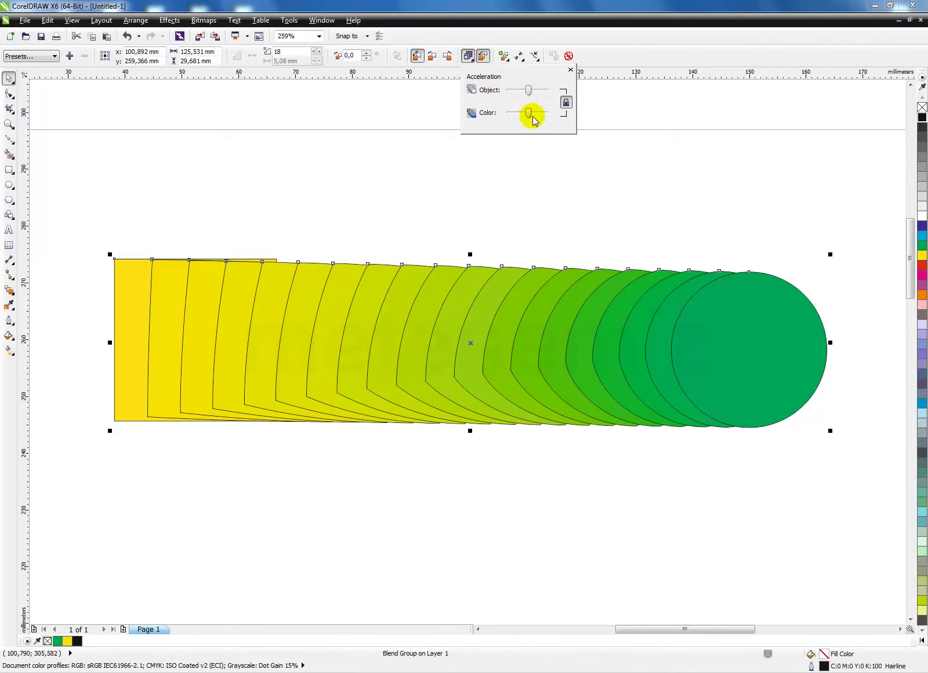
mouse_move(529, 91)
left_mouse_down()
mouse_move(513, 90)
mouse_move(540, 90)
left_mouse_up()
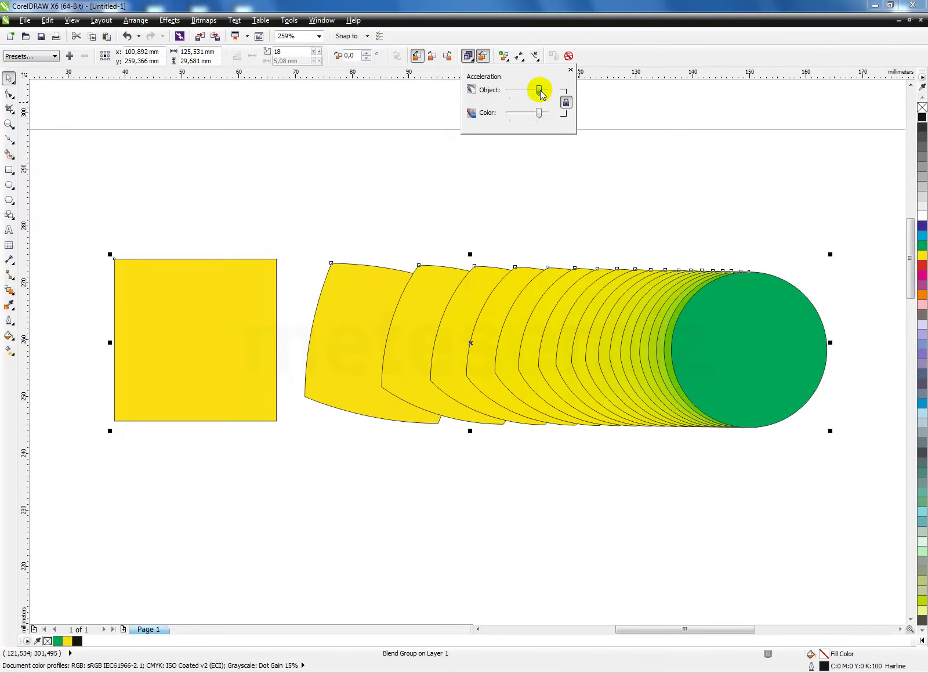
- Compare the blend with size acceleration off and on, and push the linked acceleration further toward the green circle
left_click(484, 56)
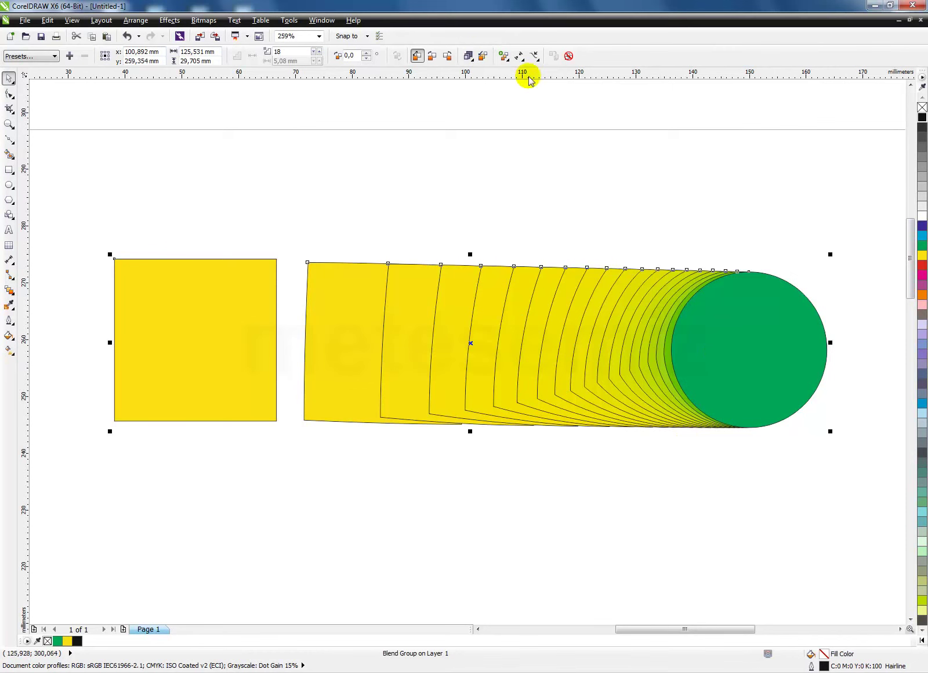
left_click(483, 58)
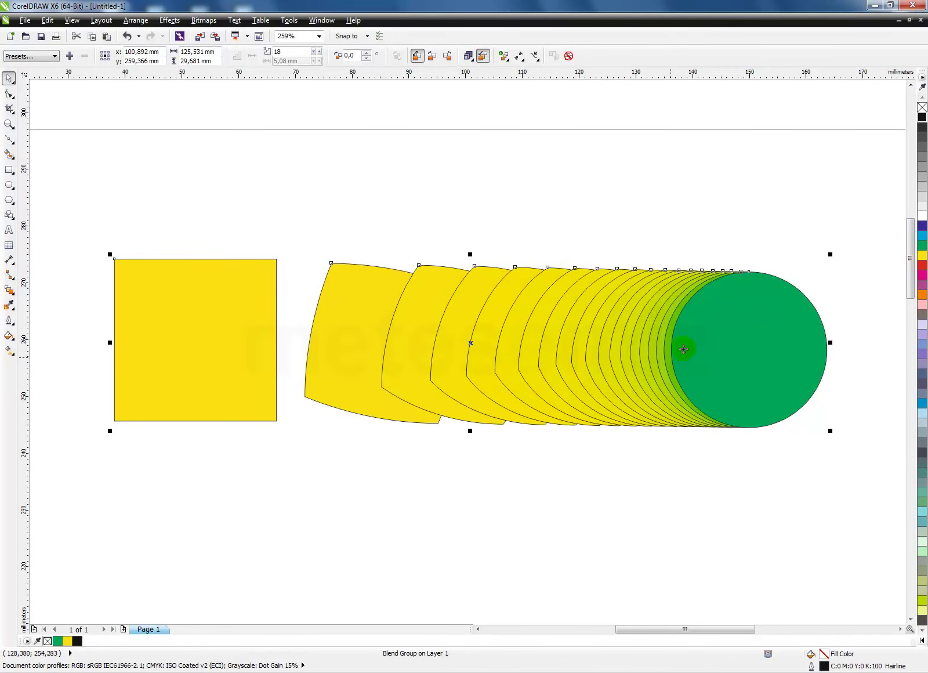
left_click(468, 56)
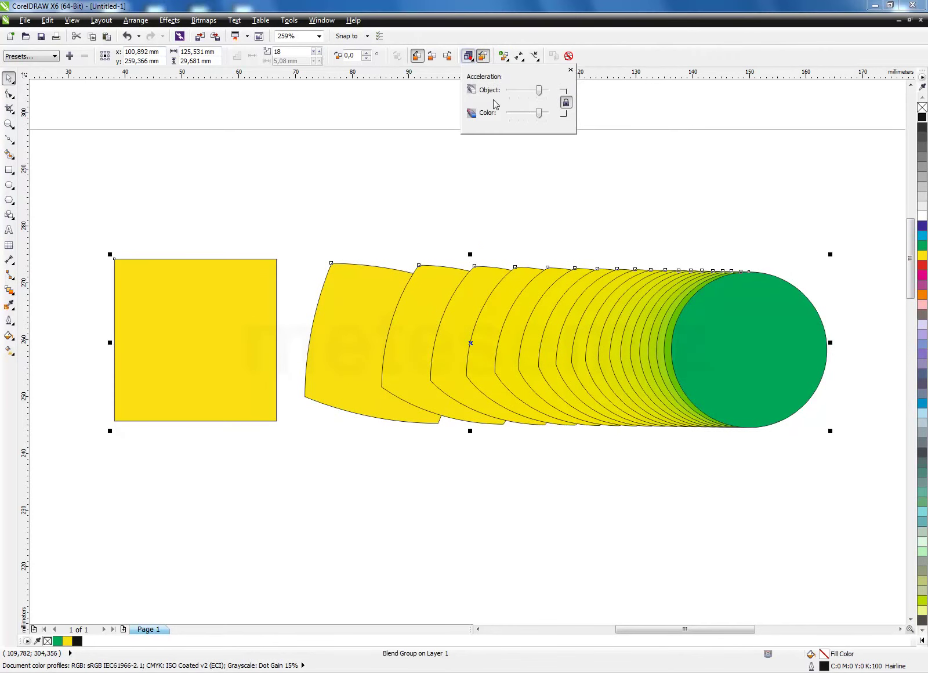
left_click_drag(539, 90, 544, 92)
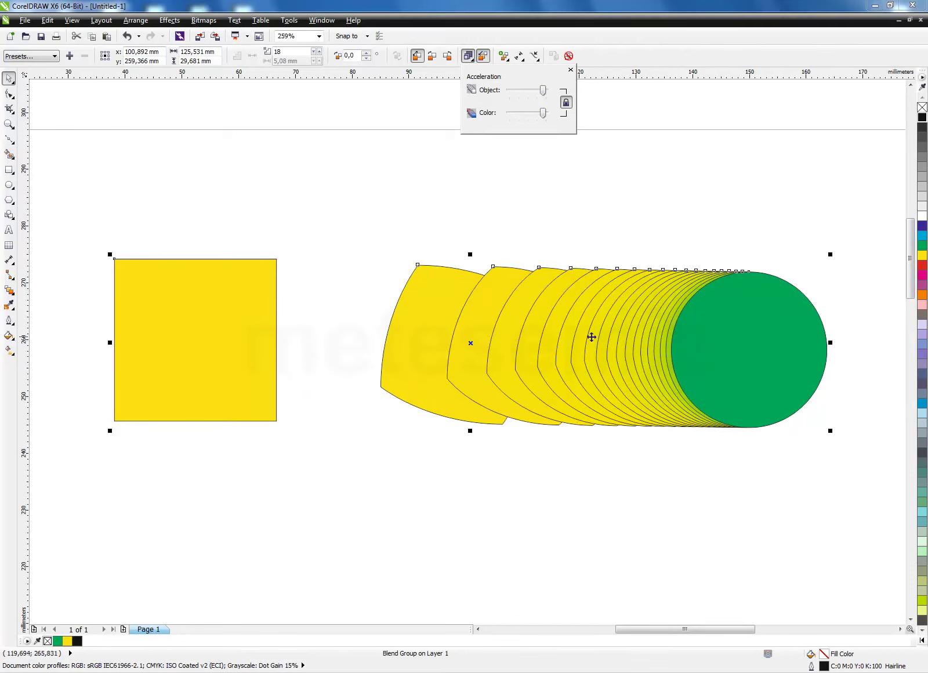
- Lower the linked object and color acceleration to its minimum side so the shapes crowd toward the yellow square
left_click_drag(542, 91, 516, 91)
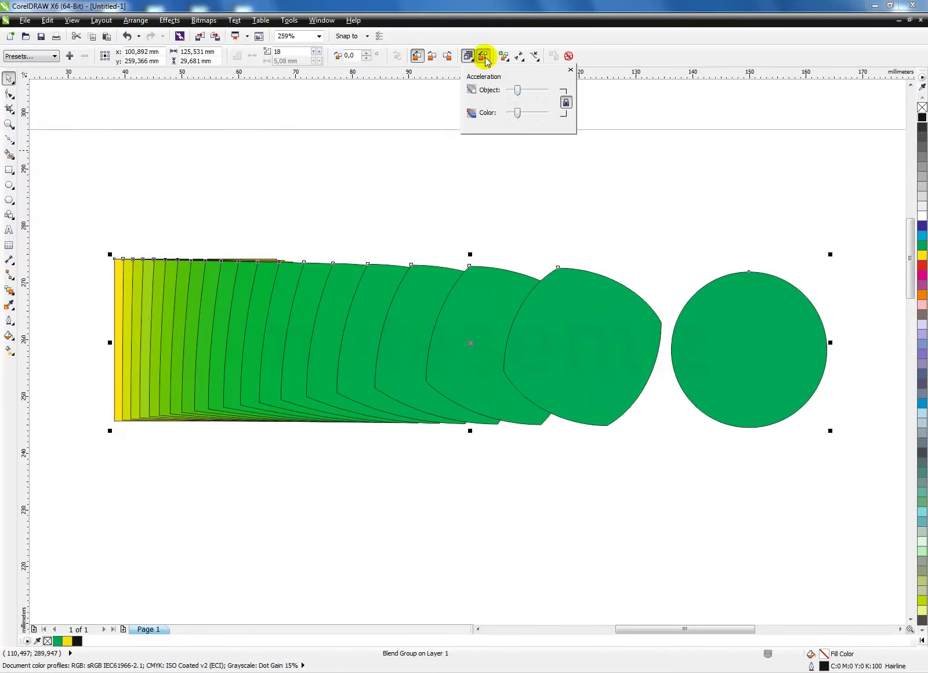
left_click_drag(519, 95, 512, 94)
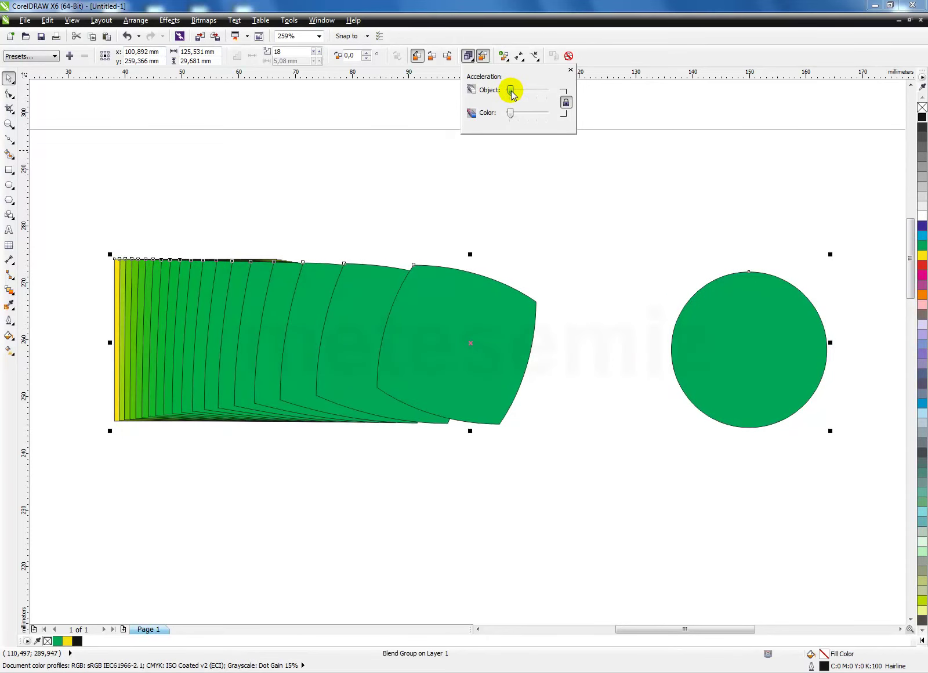
left_click_drag(511, 95, 510, 94)
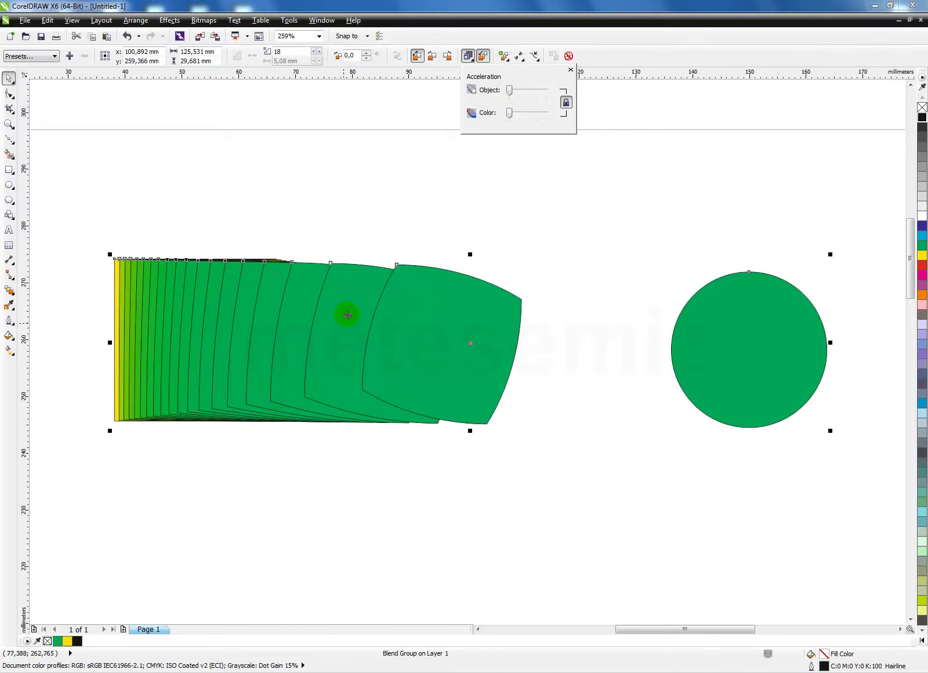
- Return the linked object and color acceleration to the middle and turn off size acceleration
left_click(484, 56)
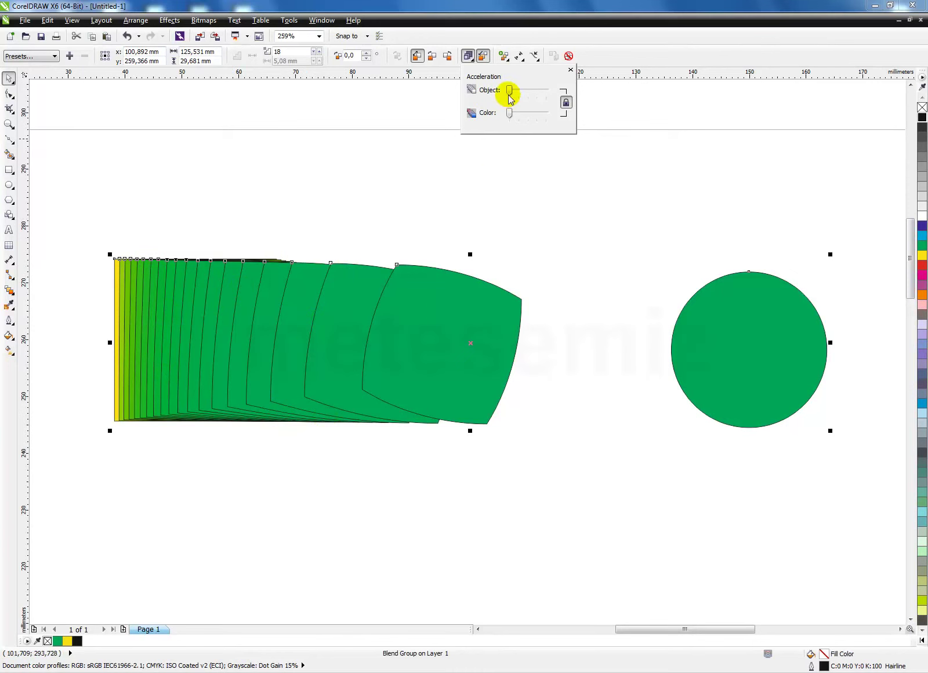
left_click_drag(509, 90, 528, 90)
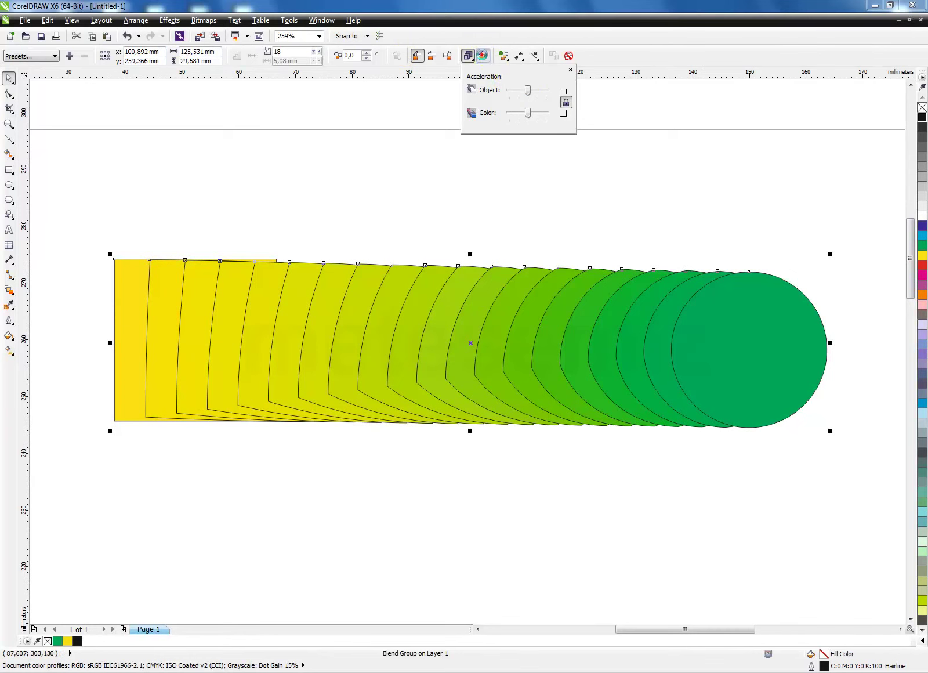
left_click(482, 55)
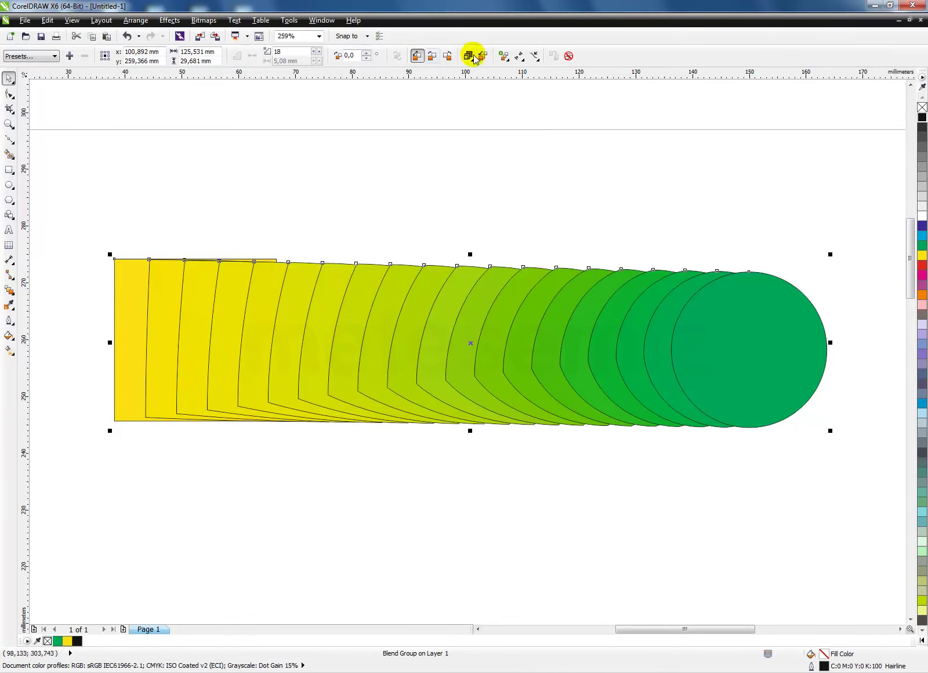
- Split the blend at an intermediate shape near its middle, check the resulting parts by selecting them, and deselect everything
left_click(503, 56)
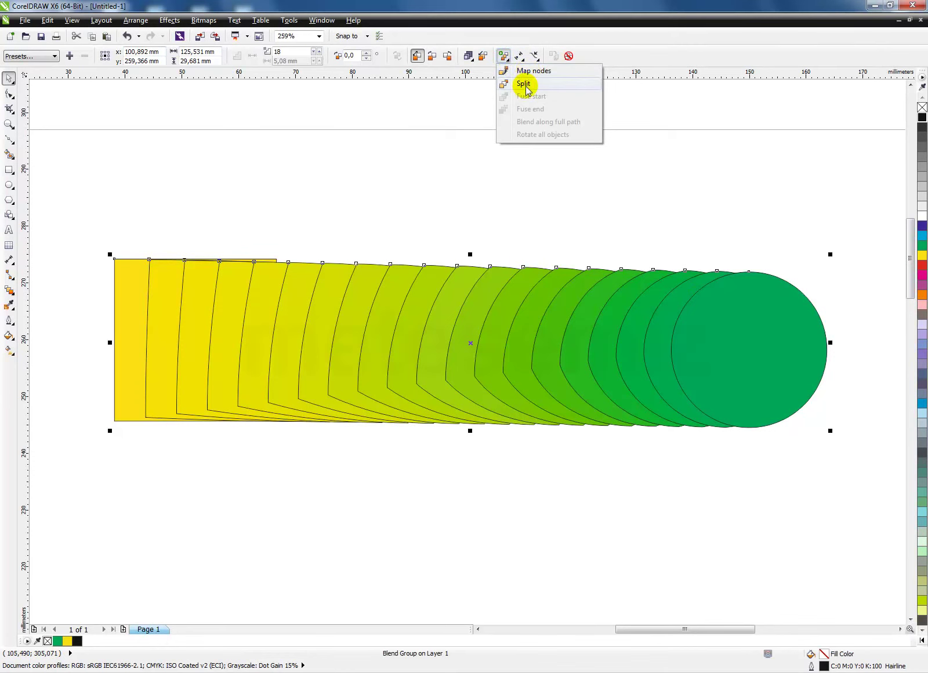
left_click(523, 83)
left_click(11, 79)
left_click(452, 372)
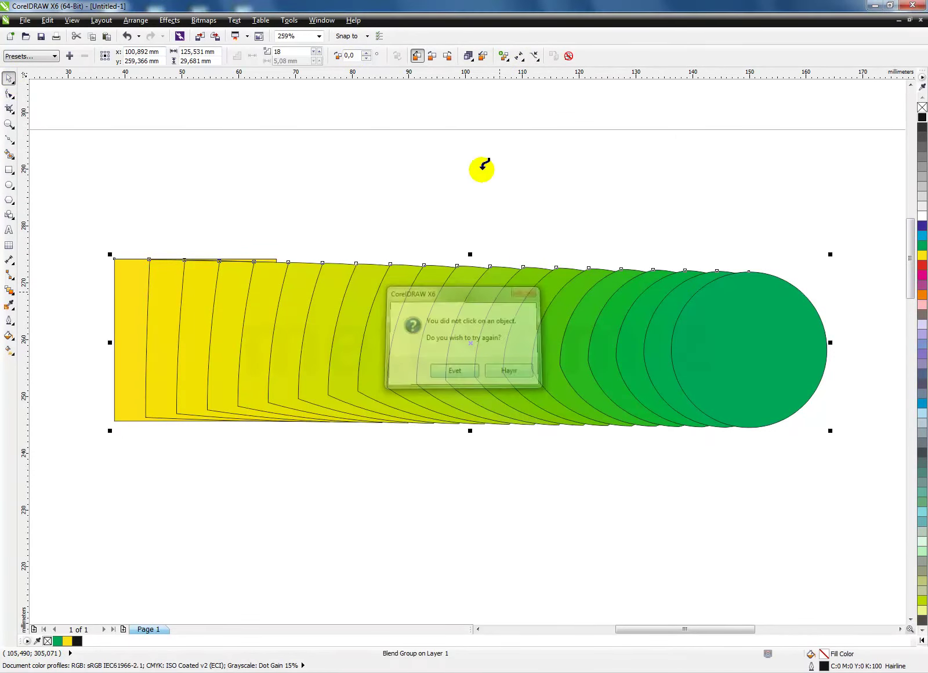
left_click(433, 300)
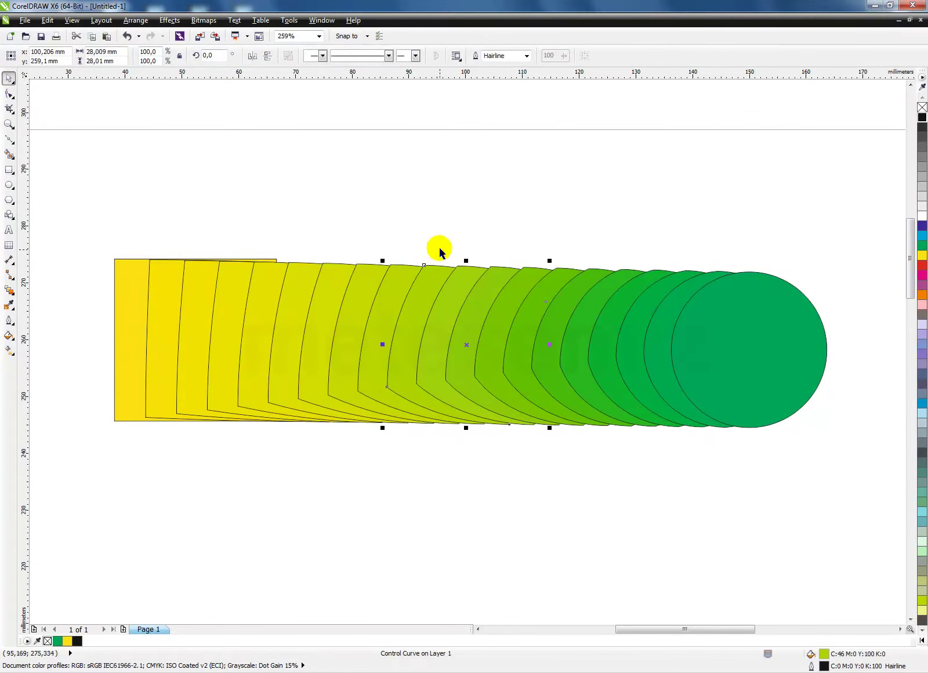
left_click(431, 215)
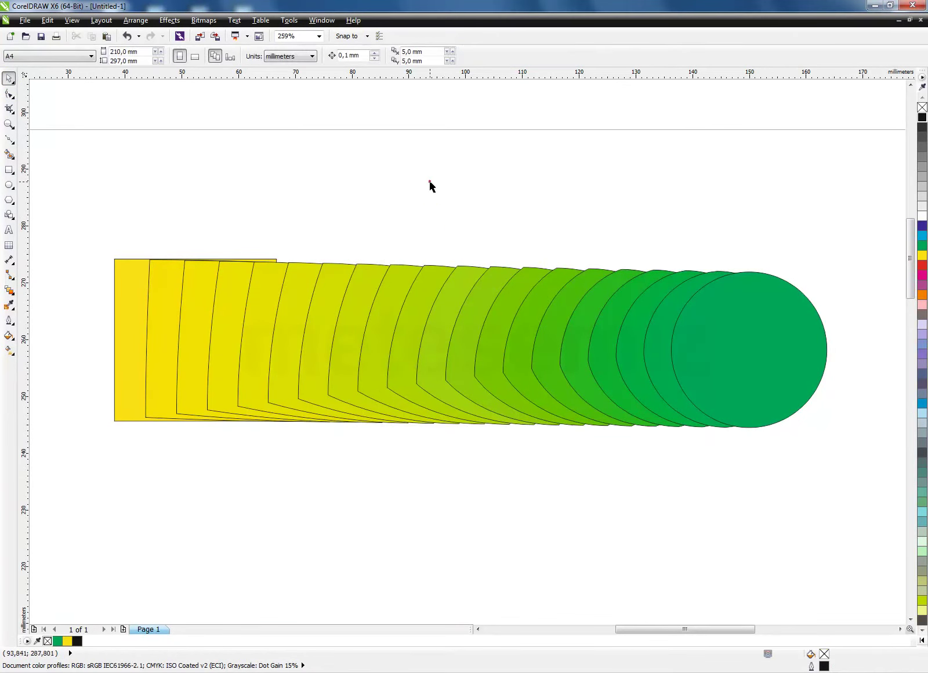
left_click(423, 282)
left_click(613, 326)
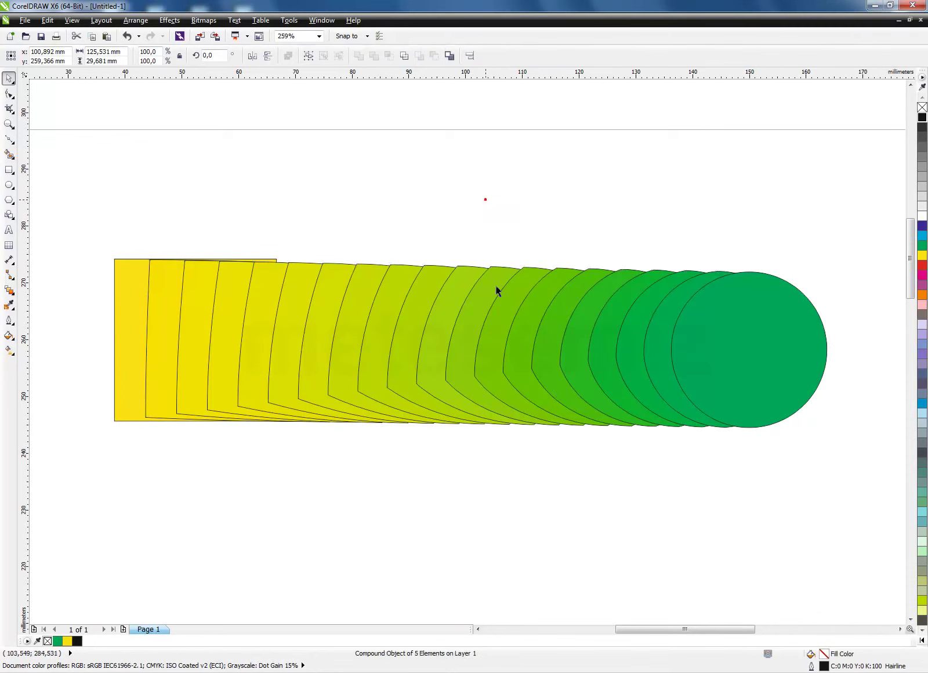
left_click(484, 199)
- Draw a cross basic shape about 16 mm wide and 18 mm high in the empty area below the yellow end of the blend
left_click(910, 619)
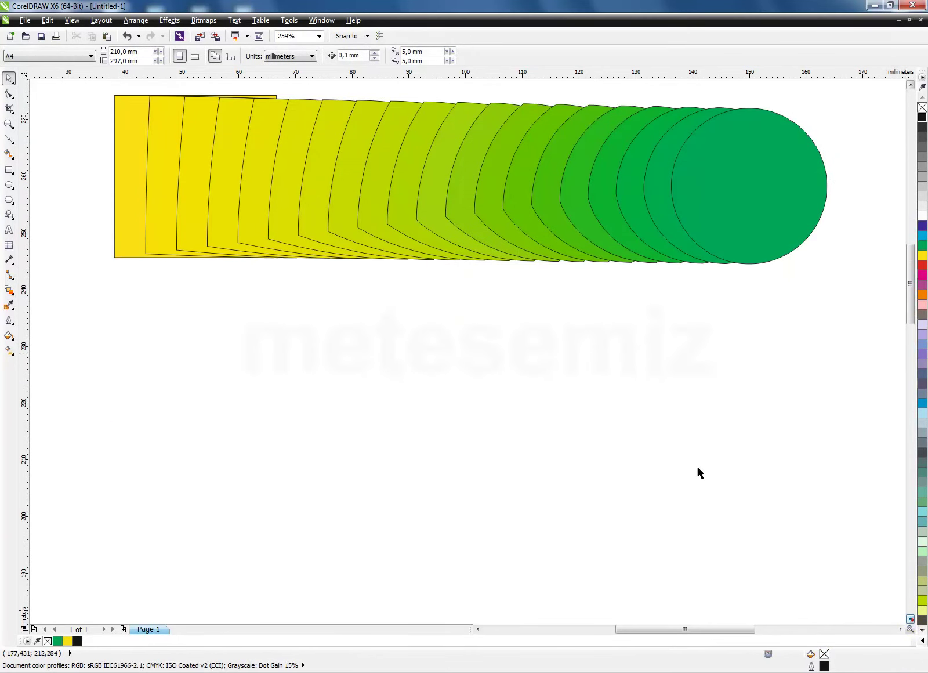
left_click(10, 215)
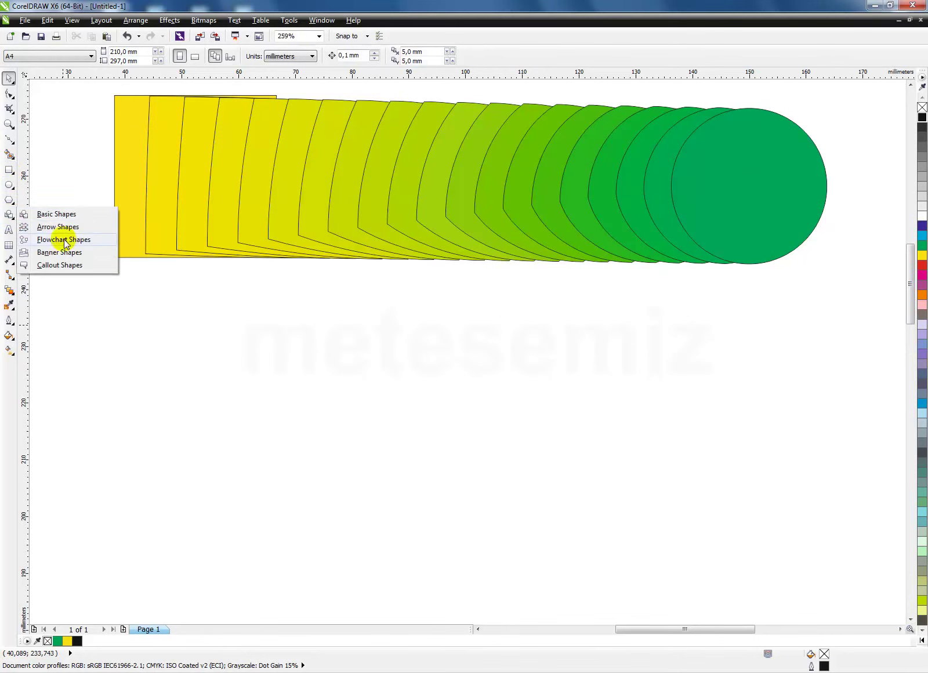
left_click(48, 213)
left_click(289, 55)
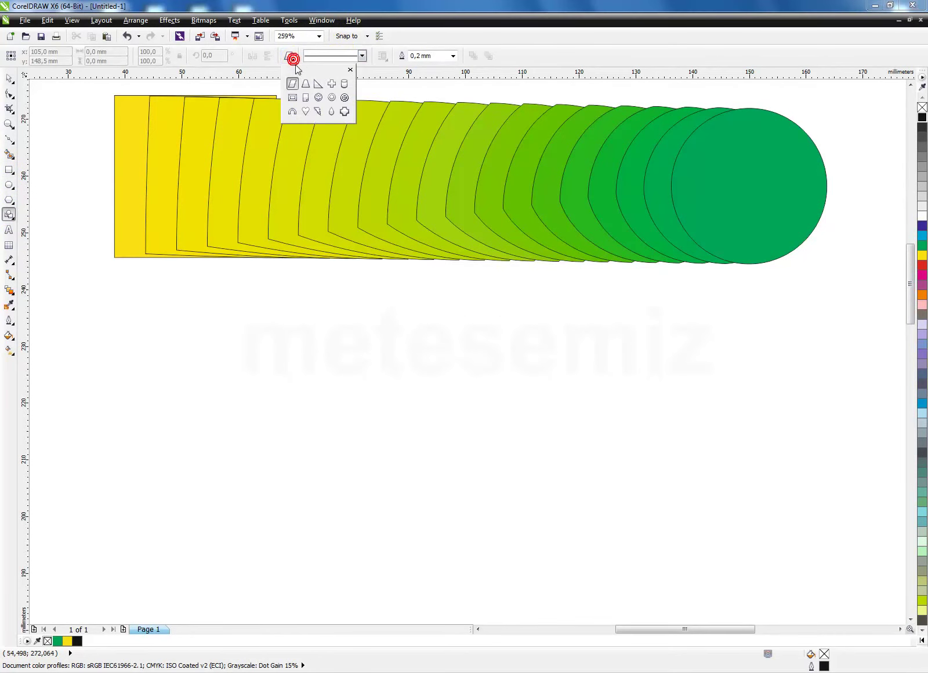
left_click(331, 84)
left_click_drag(190, 353, 281, 454)
- Draw a heart basic shape about 20.6 mm wide and high, and place it level with the cross below the green end
left_click(289, 55)
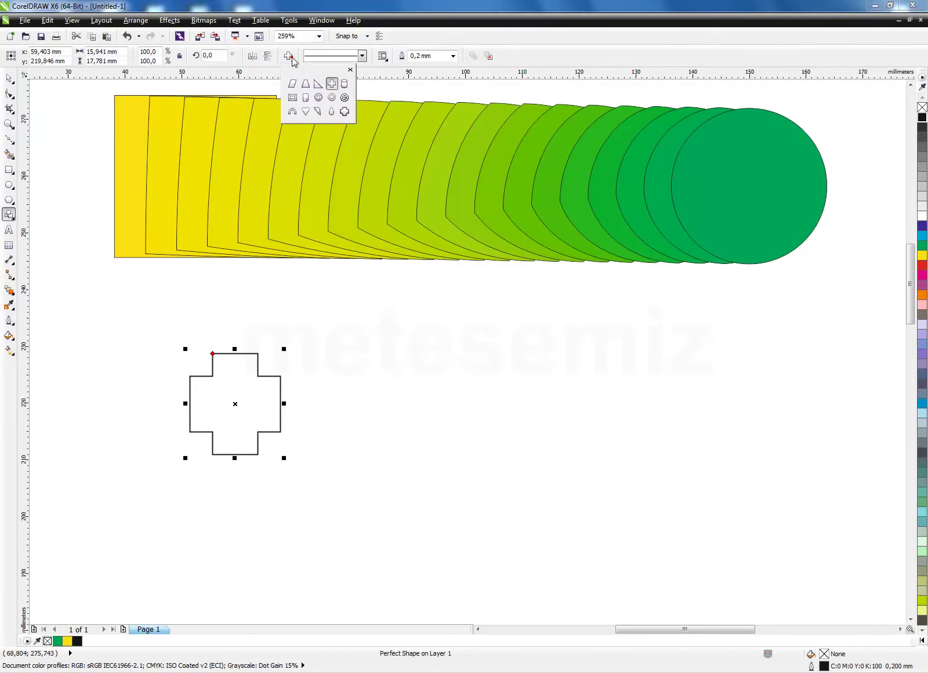
left_click(306, 112)
left_click_drag(601, 338, 700, 456)
left_click(9, 78)
left_click_drag(659, 398, 657, 411)
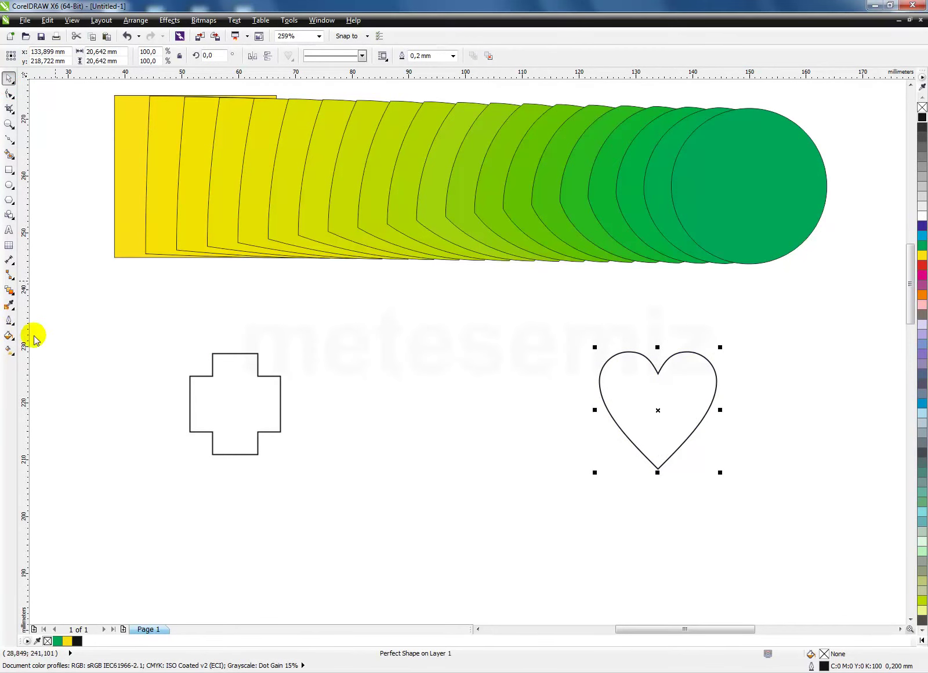
- Blend the cross into the heart with the Blend tool and select the resulting blend group
left_click(9, 290)
left_click_drag(238, 403, 663, 435)
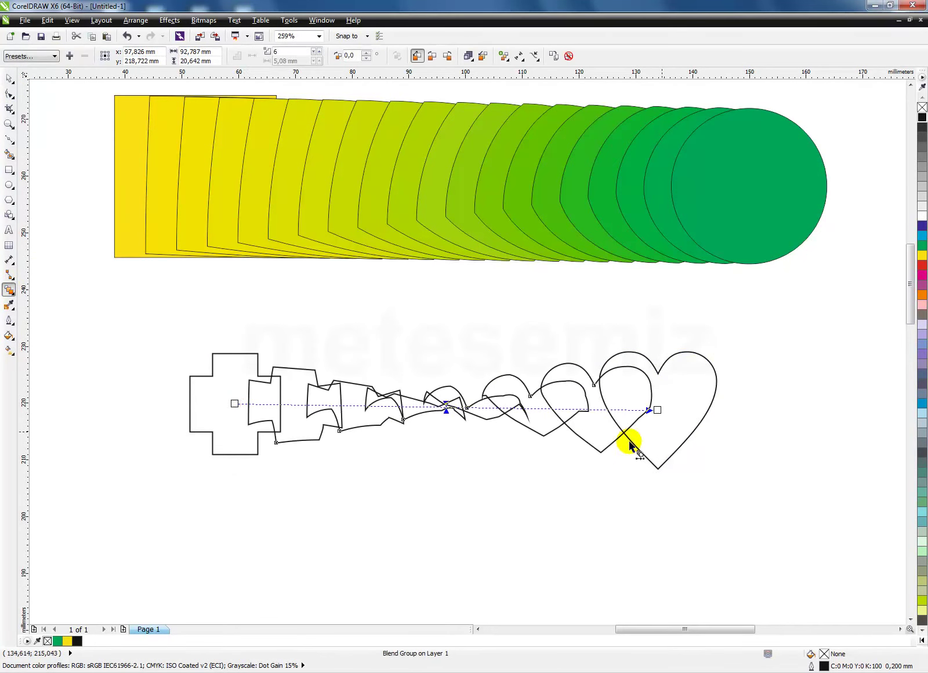
left_click(8, 78)
left_click(854, 470)
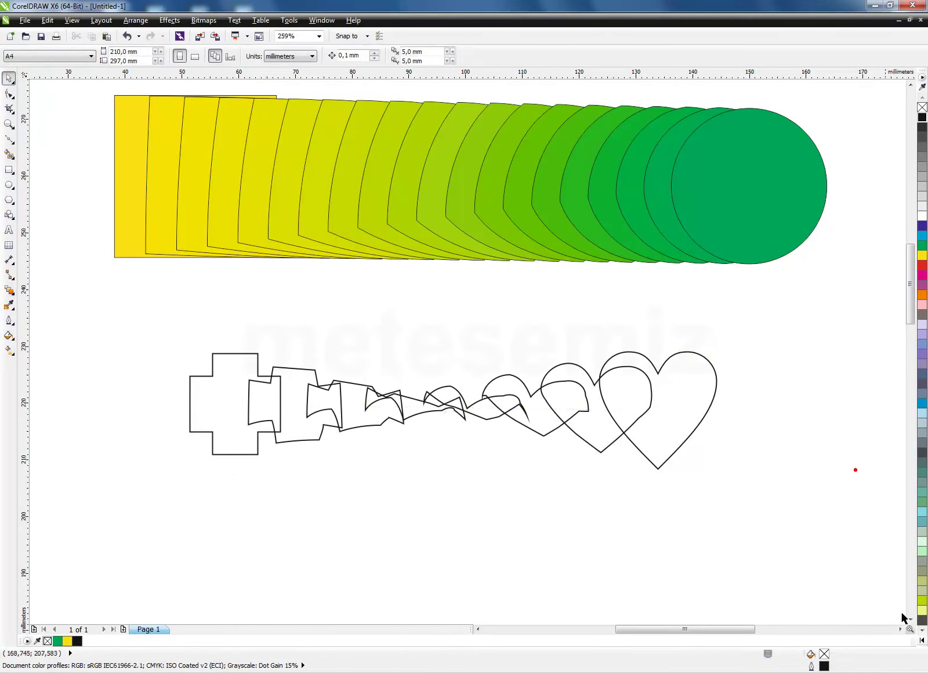
scroll(742, 451, "down", 1)
left_click(517, 341)
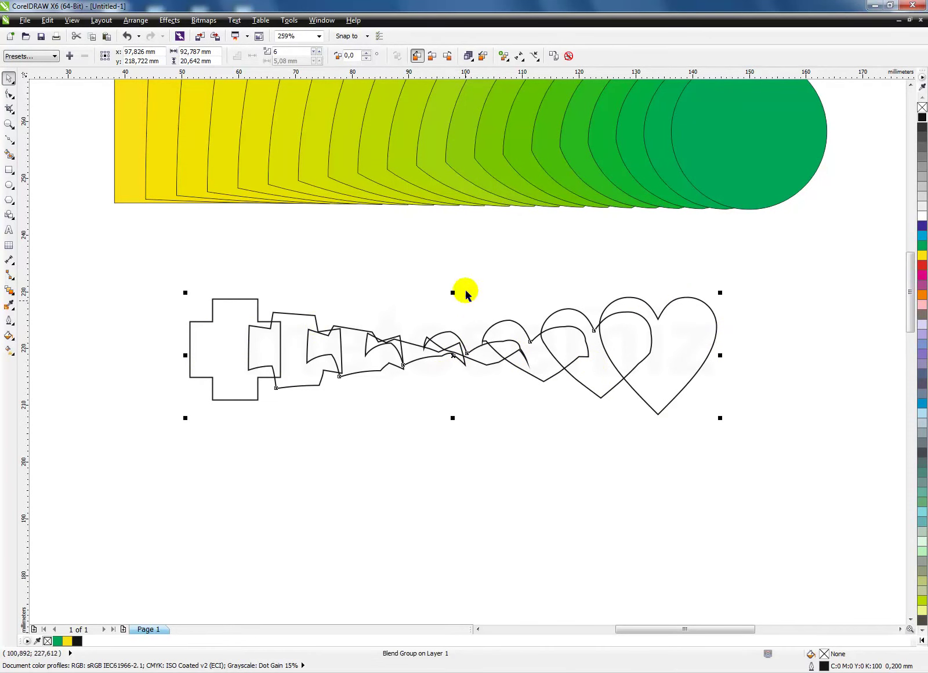
- Copy the cross-to-heart blend below the original and map the heart's right-lobe top node to the cross's upper-right corner in the copy
left_click_drag(451, 356, 453, 511)
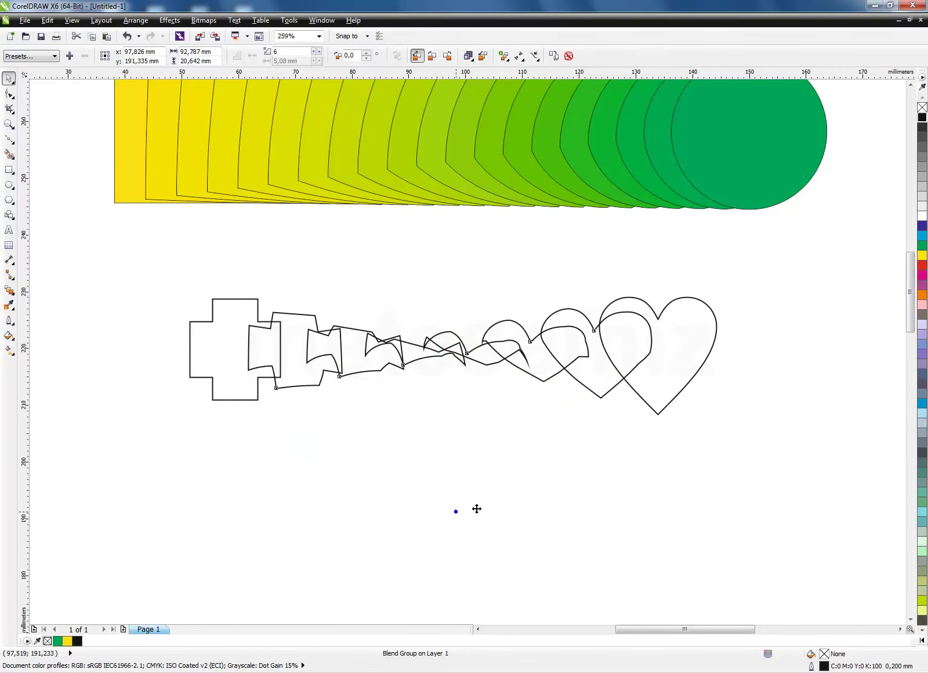
left_click(503, 55)
left_click(519, 56)
left_click(504, 56)
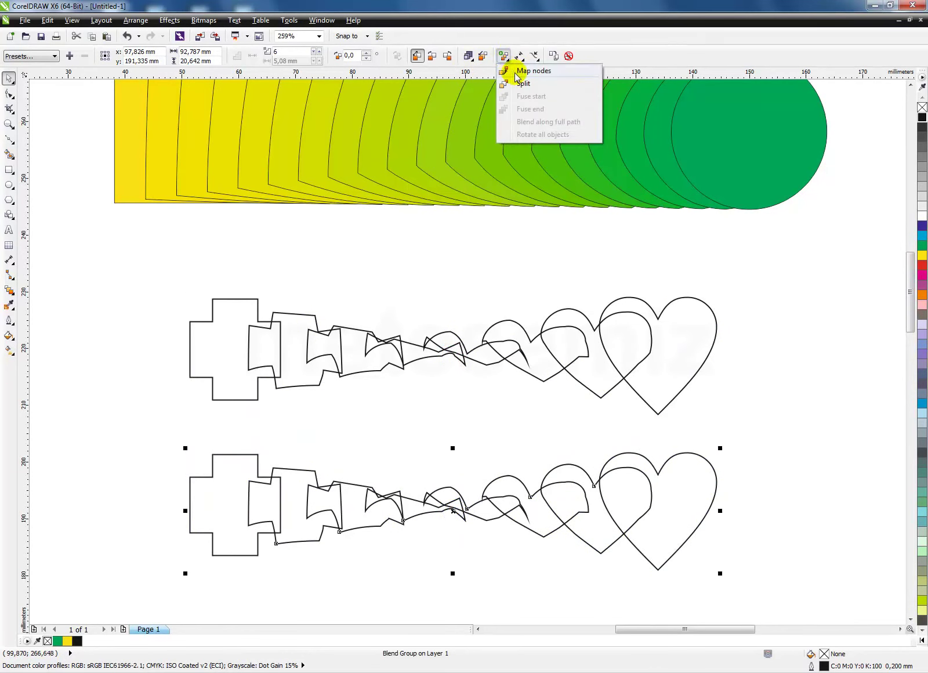
left_click(520, 72)
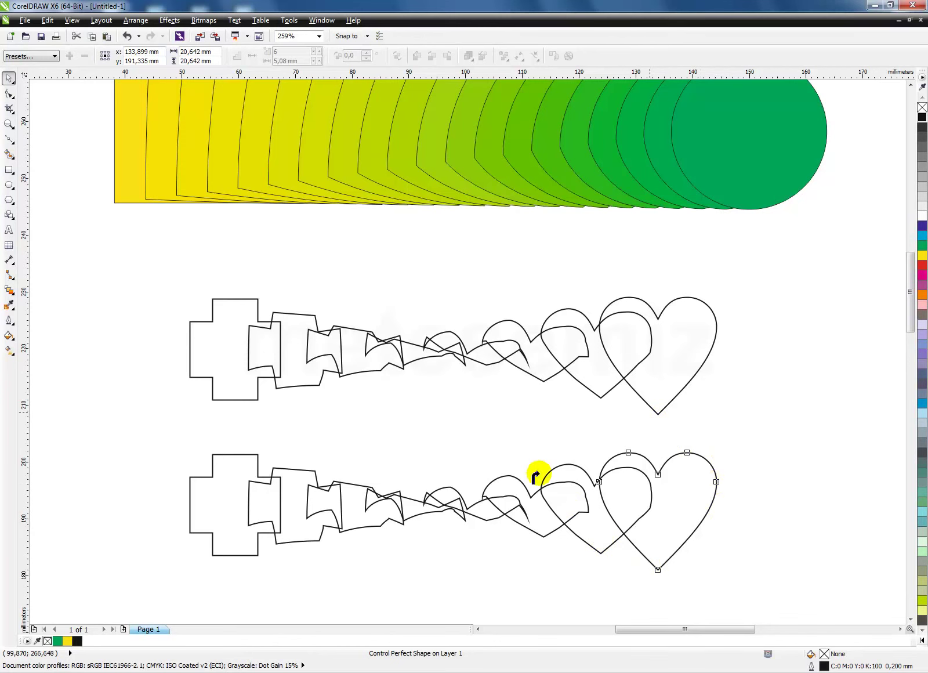
left_click(683, 455)
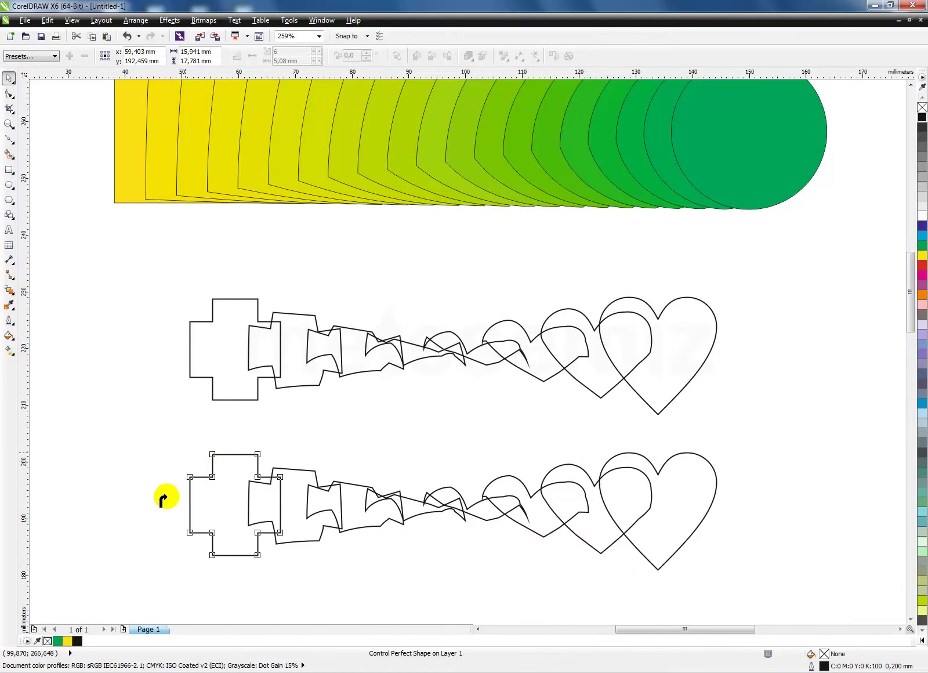
left_click(255, 455)
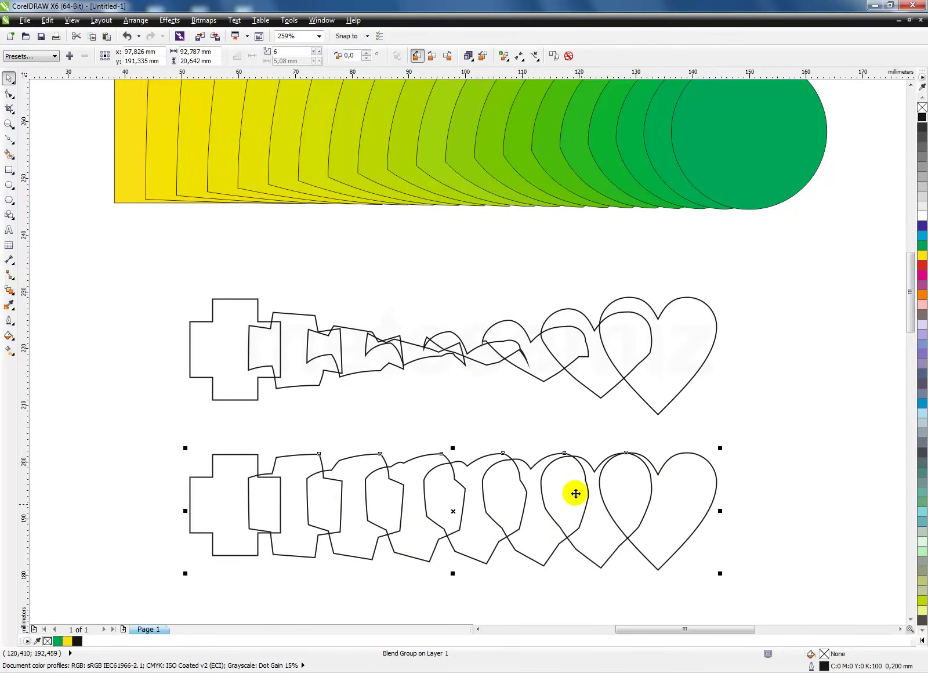
- Remap the lower blend's nodes, matching the heart's left-lobe top node to the cross's upper-left corner
left_click(910, 620)
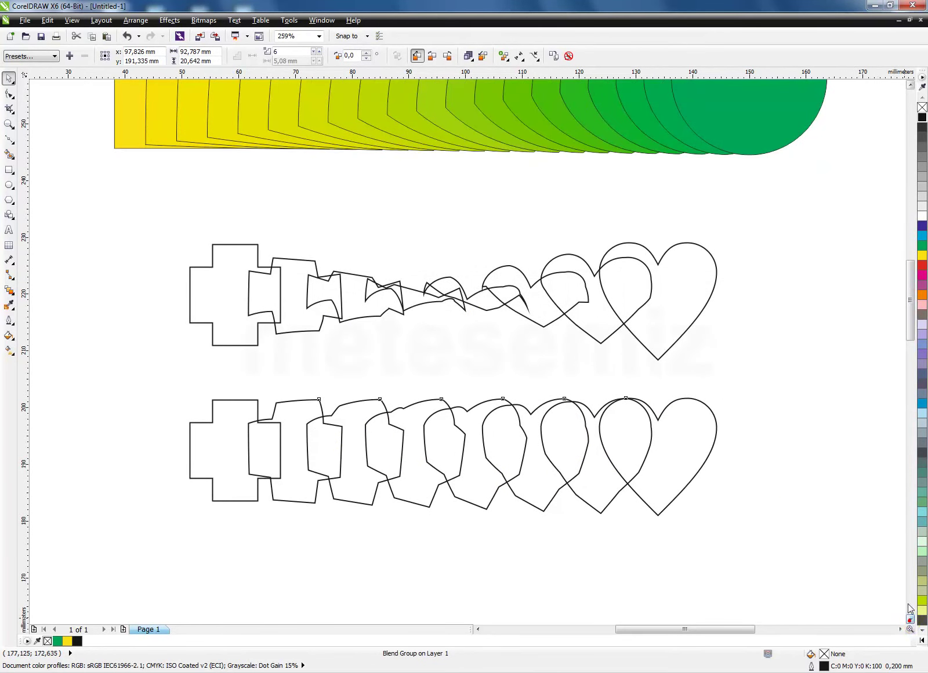
left_click(503, 56)
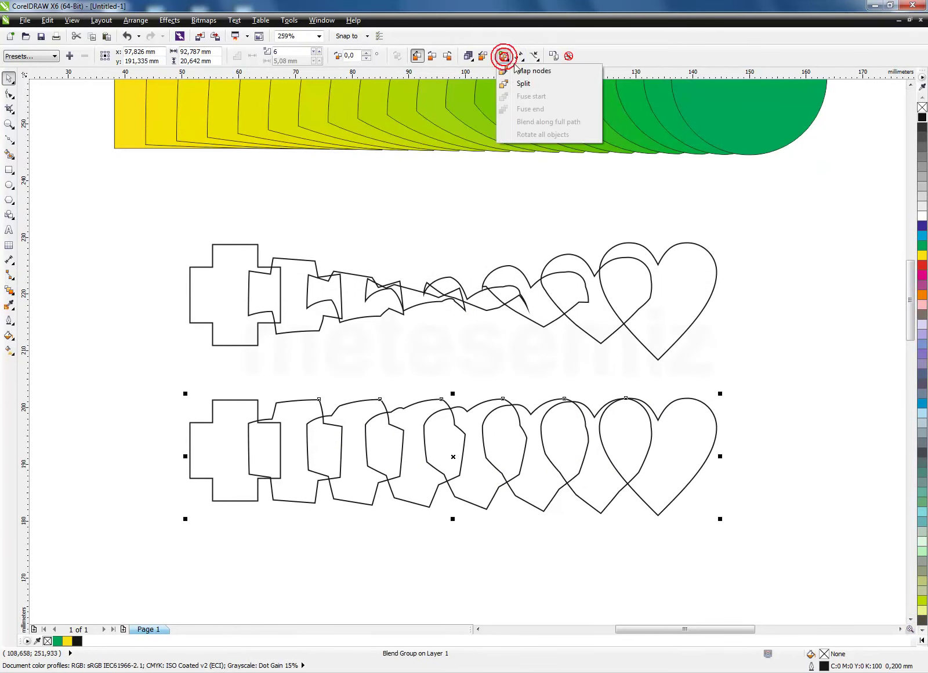
left_click(533, 70)
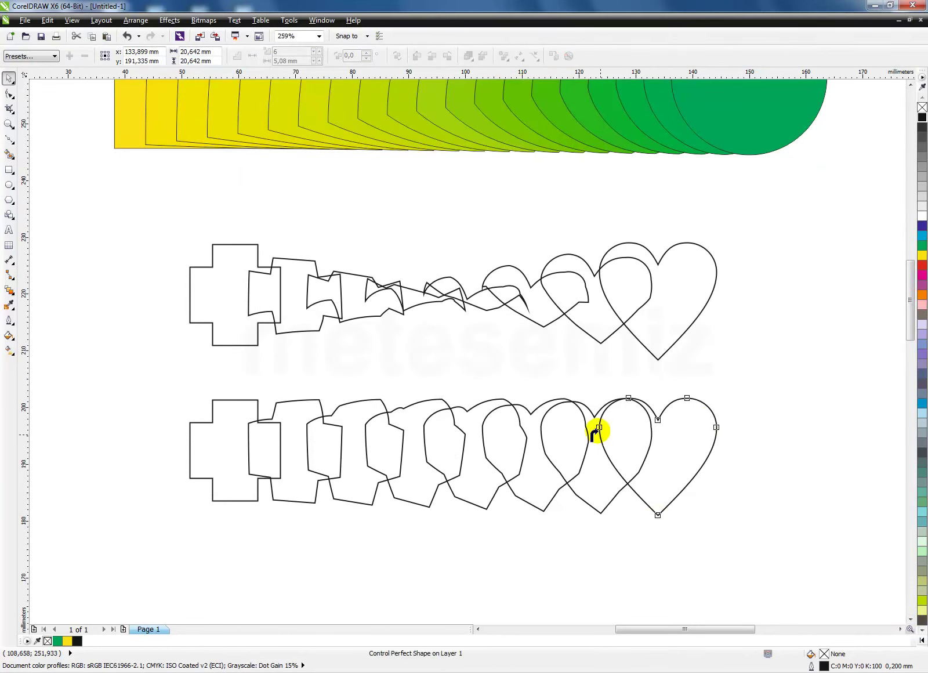
left_click(628, 398)
left_click(211, 400)
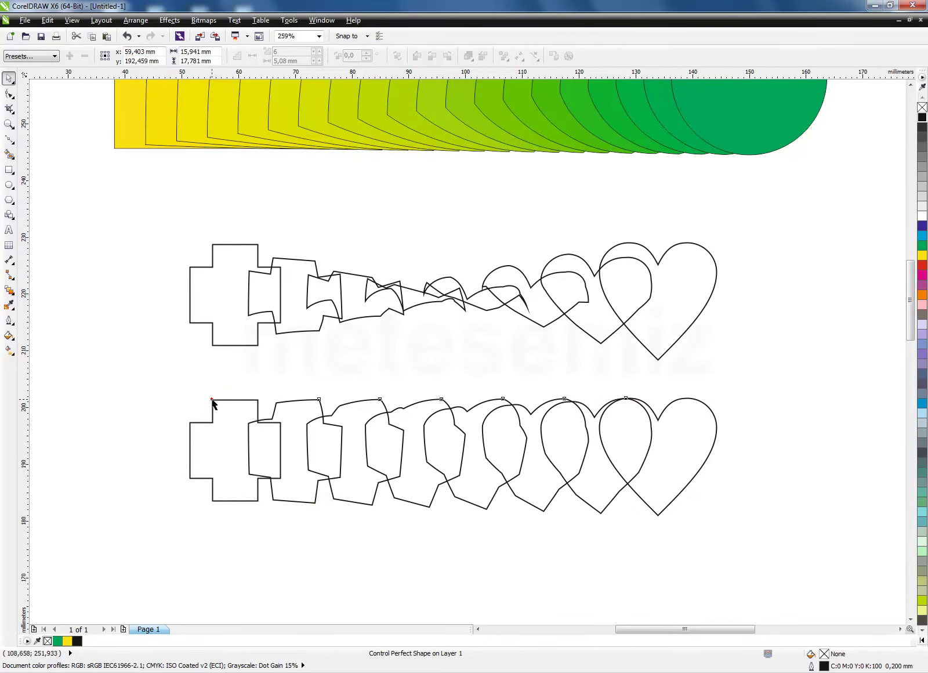
- Compare the intermediate shapes of the original and remapped cross-to-heart blends by selecting each in turn
left_click(37, 124)
left_click(467, 466)
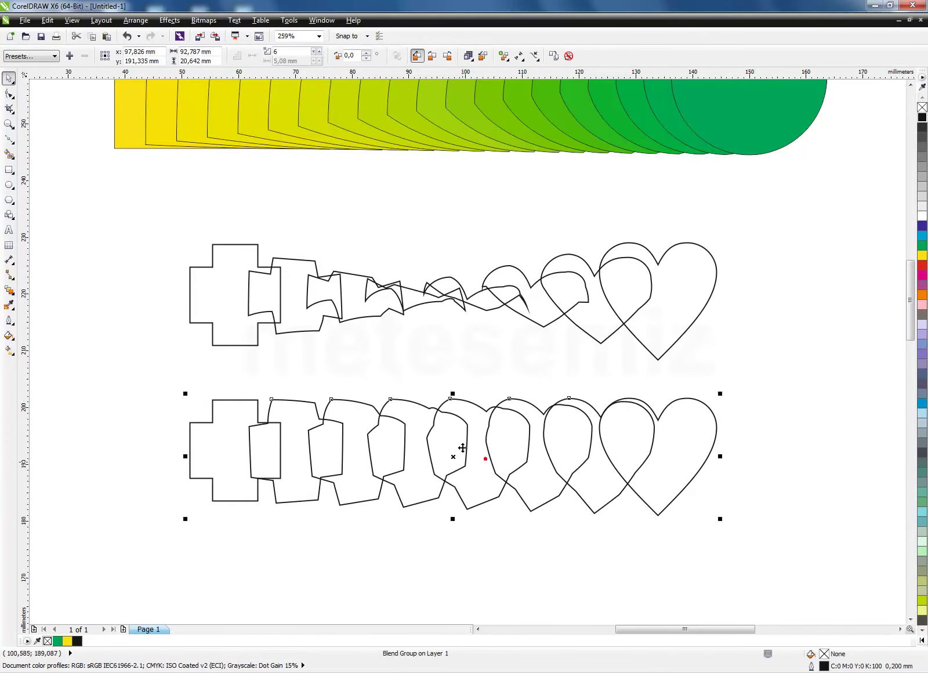
left_click_drag(453, 457, 461, 451)
left_click(860, 330)
left_click(464, 304)
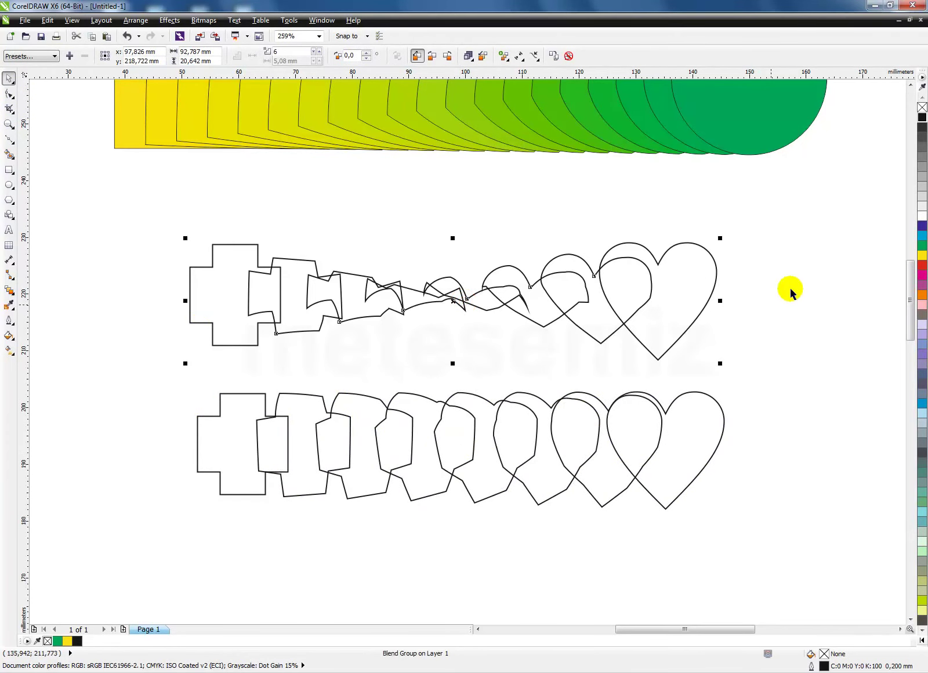
left_click_drag(815, 556, 158, 378)
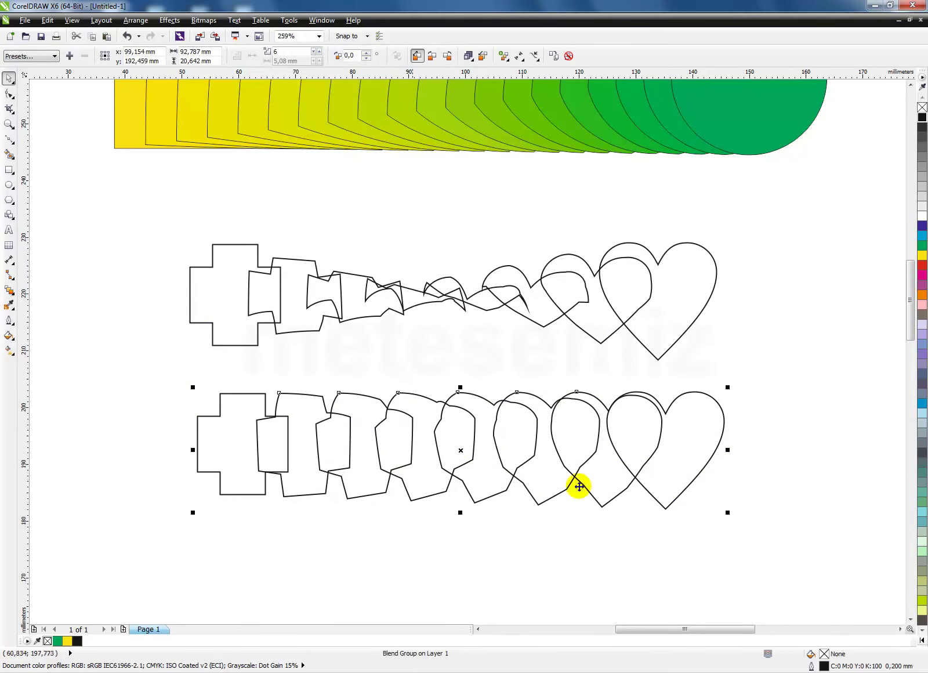
left_click(808, 418)
left_click(772, 469)
left_click(738, 468)
left_click_drag(305, 398, 163, 379)
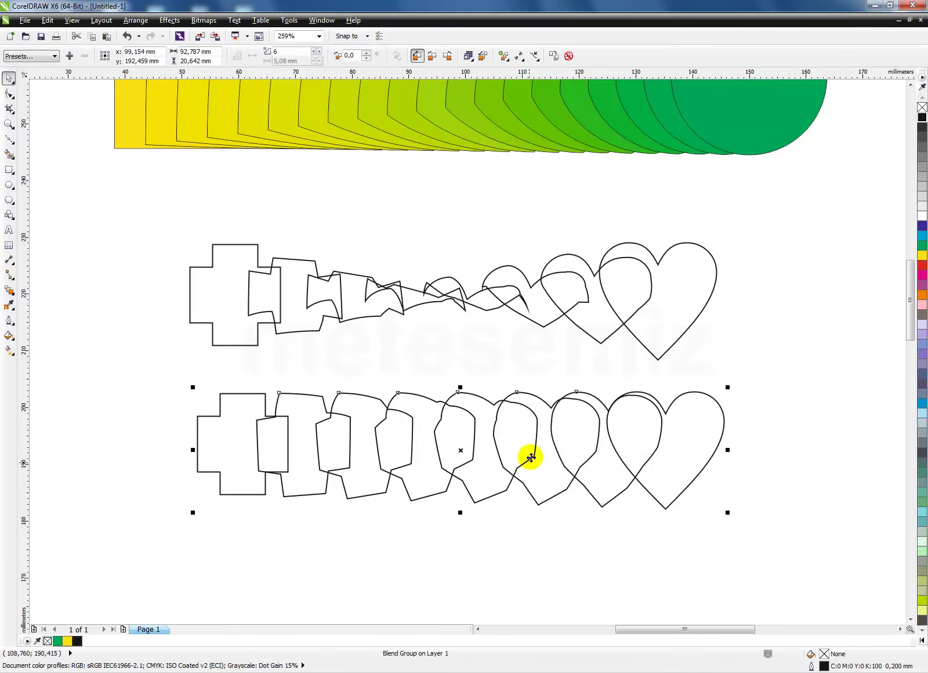
- Delete both cross-to-heart blends and the split yellow-to-green blend above them, leaving the page empty
left_click_drag(843, 563, 137, 213)
key("Delete")
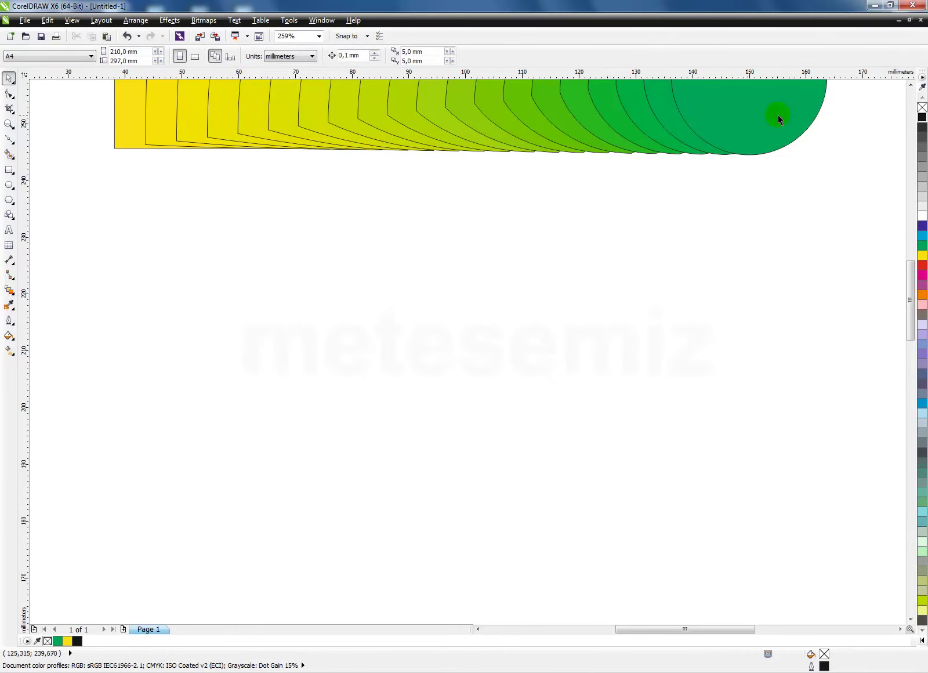
left_click(911, 84)
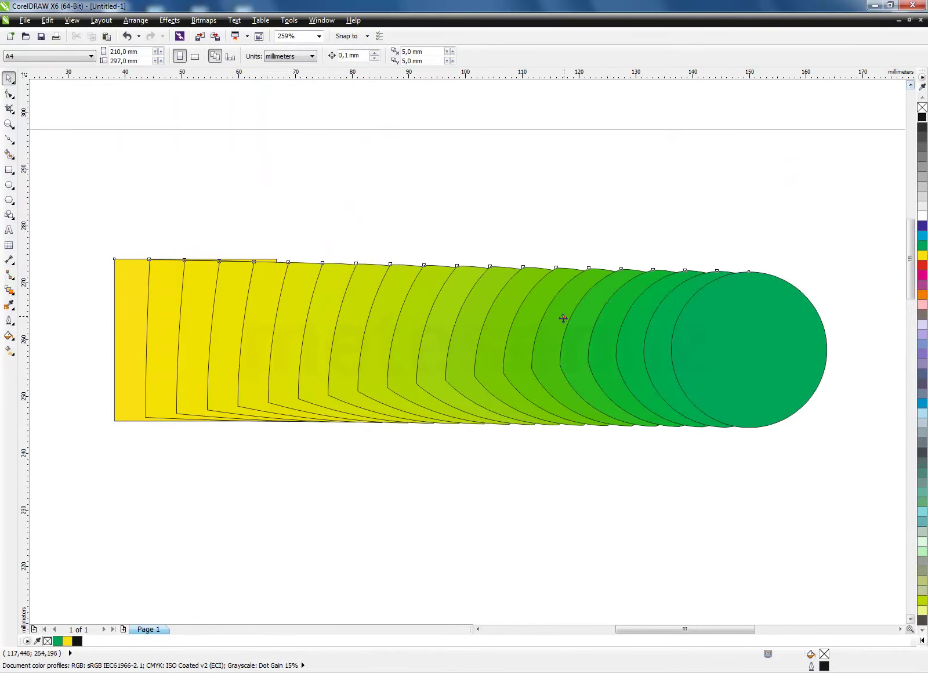
left_click(563, 319)
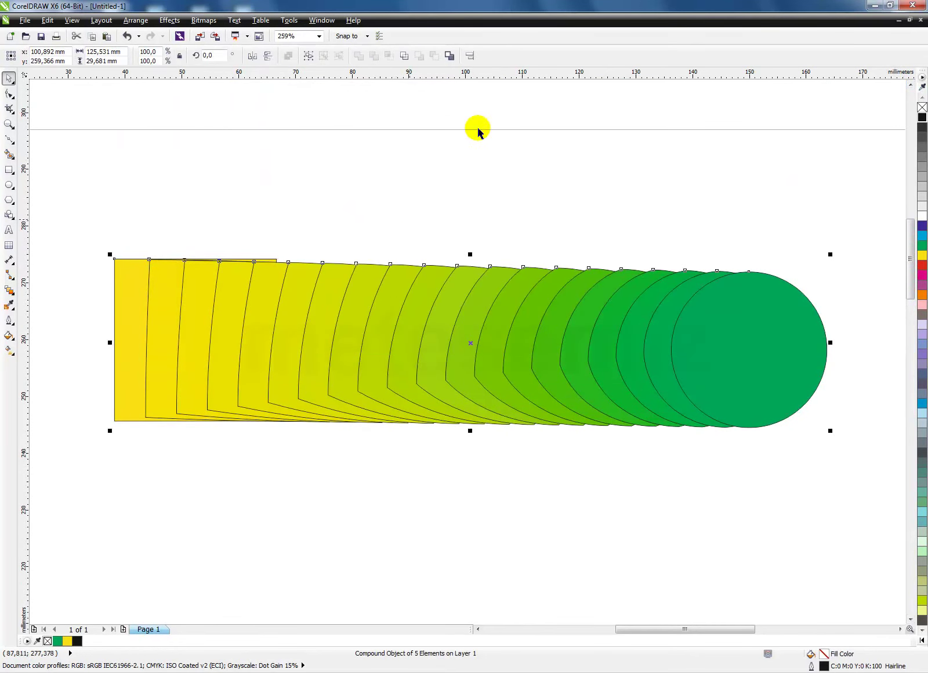
left_click(431, 191)
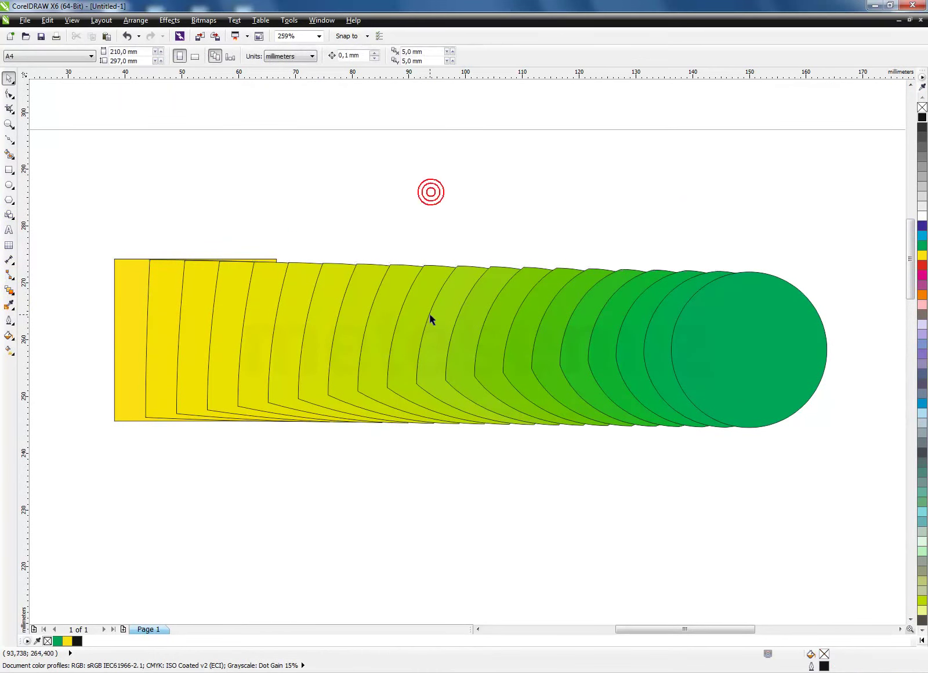
left_click_drag(96, 203, 91, 203)
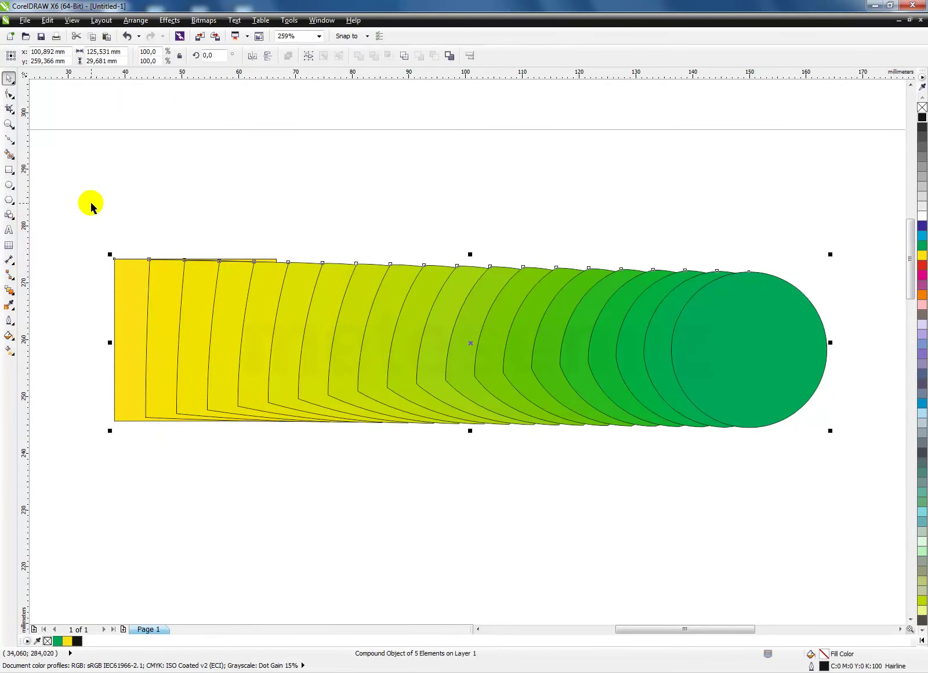
key("Delete")
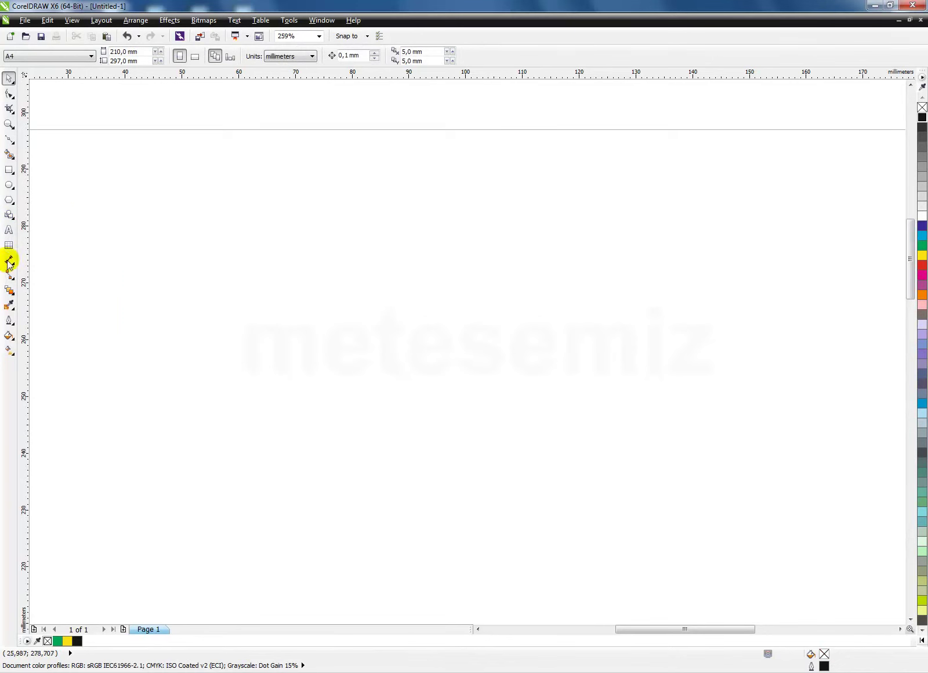
- Draw a magenta-filled square about 15.6 mm wide and, to its right, a green-filled circle about 19.5 mm in diameter
left_click(9, 170)
left_click_drag(107, 279, 195, 369)
left_click(9, 185)
mouse_move(565, 277)
left_mouse_down()
mouse_move(679, 348)
mouse_move(676, 386)
left_mouse_up()
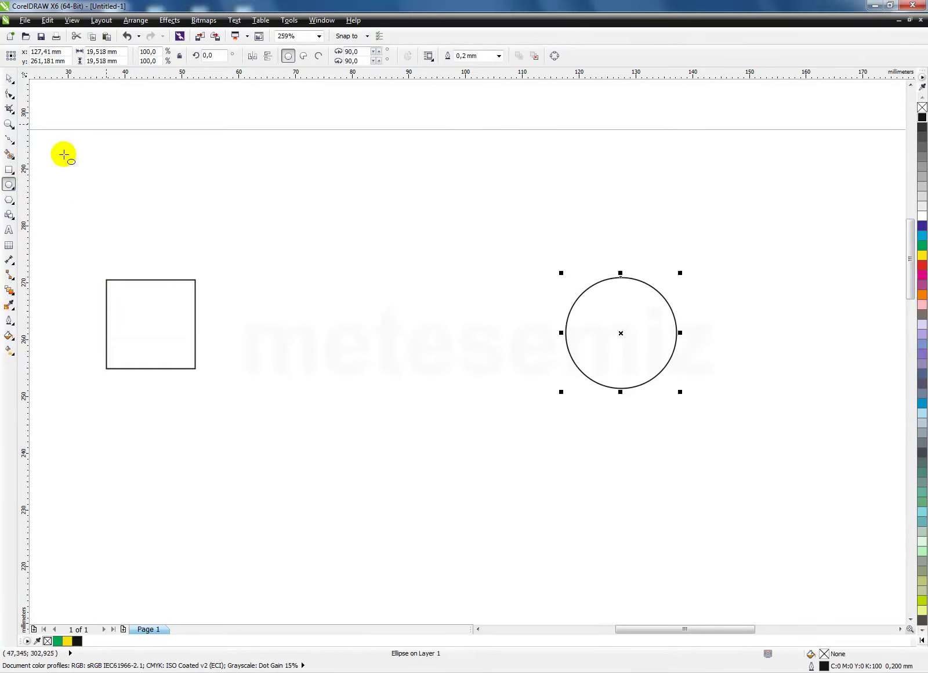
left_click(922, 246)
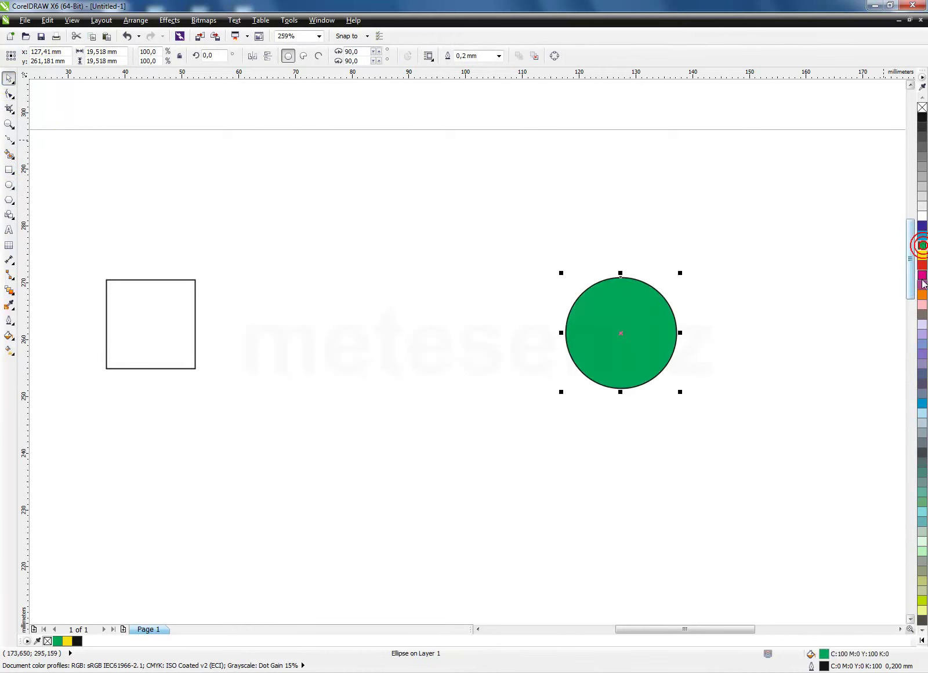
left_click_drag(139, 329, 192, 293)
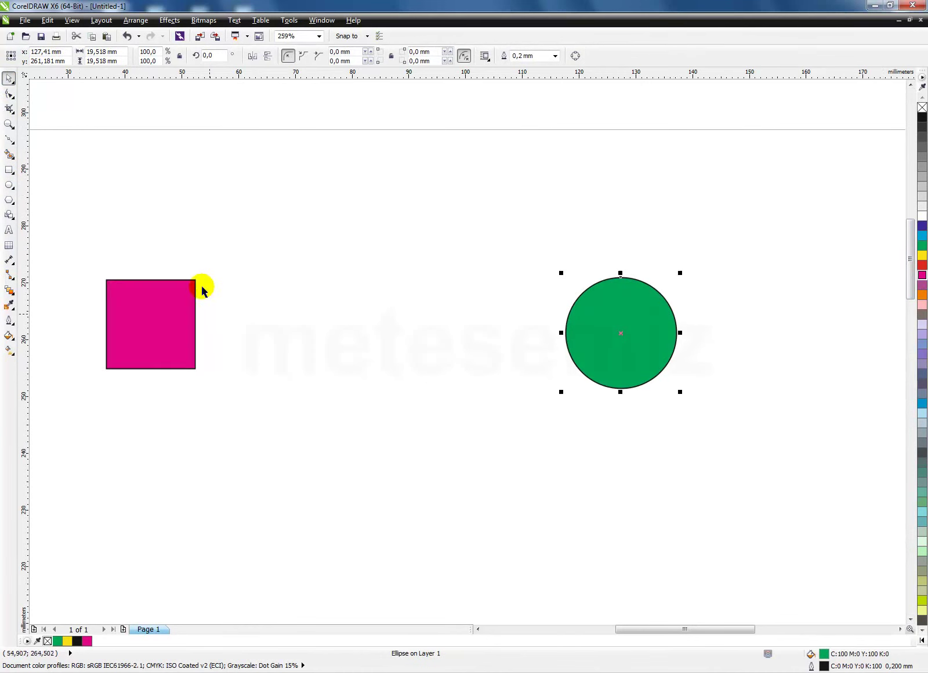
- Blend the magenta square into the green circle with the Blend tool and set the number of blend steps to 12
left_click(9, 290)
left_click_drag(150, 323, 469, 316)
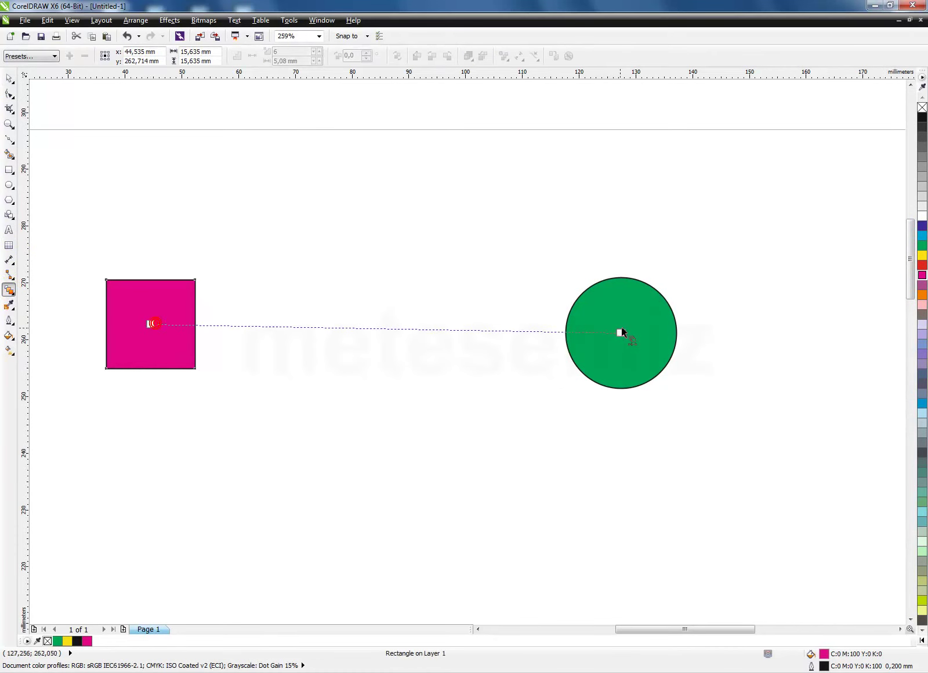
left_click_drag(620, 332, 620, 333)
left_click(9, 80)
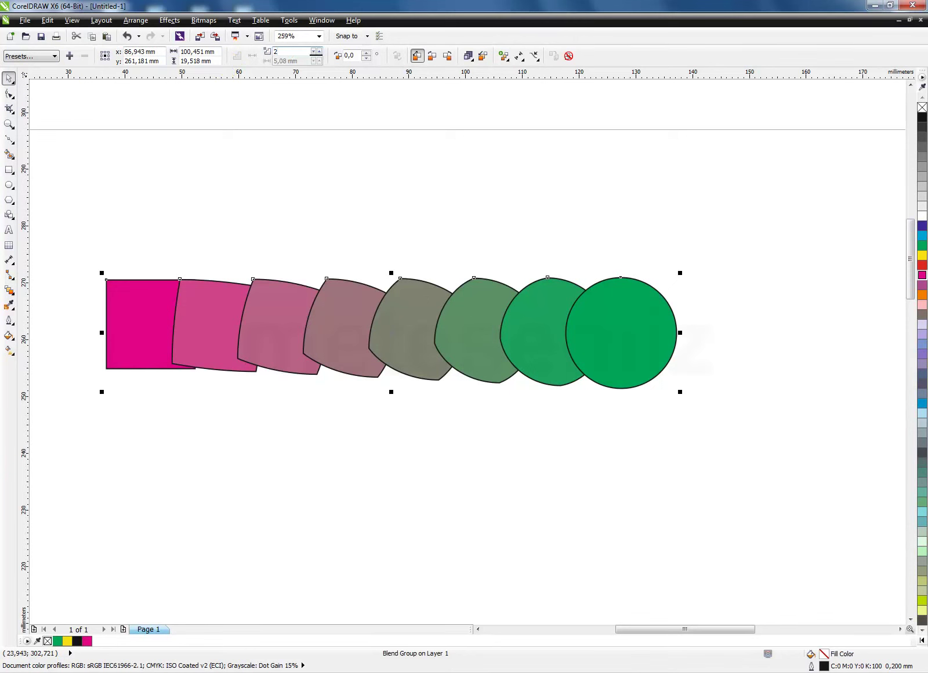
key("Return")
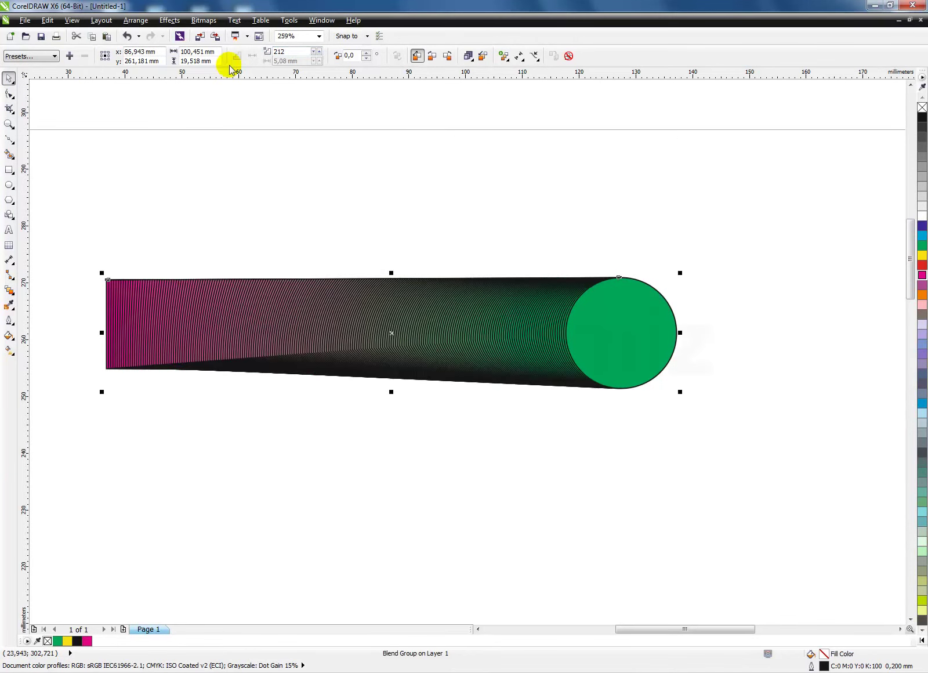
type("12")
key("Return")
- Move the blend about 11 mm right and 3 mm down, and replace its outline with a black hairline
left_click_drag(525, 346, 591, 362)
right_click(921, 106)
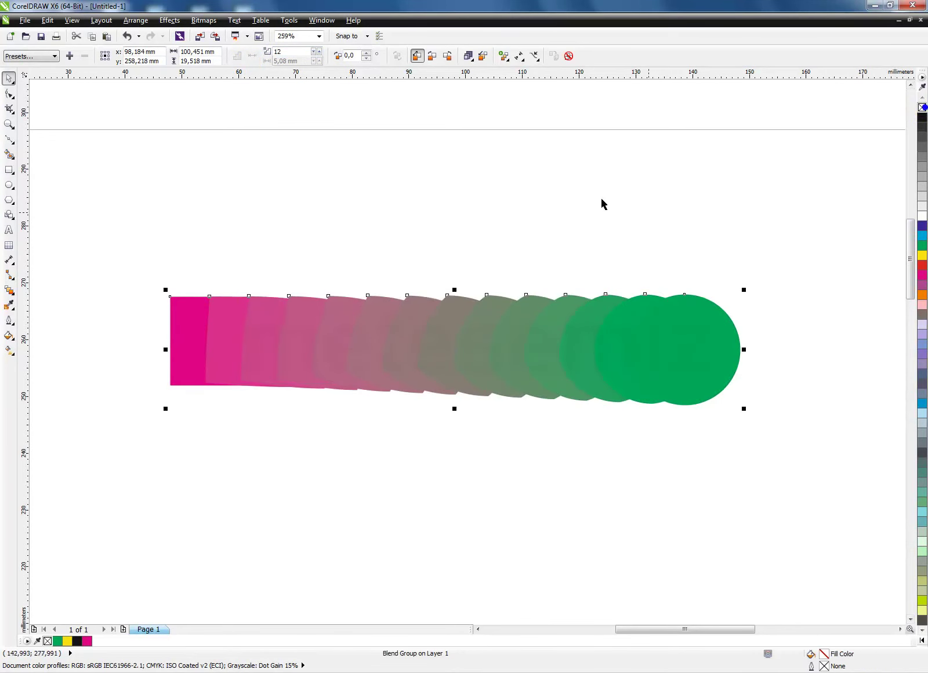
right_click(922, 119)
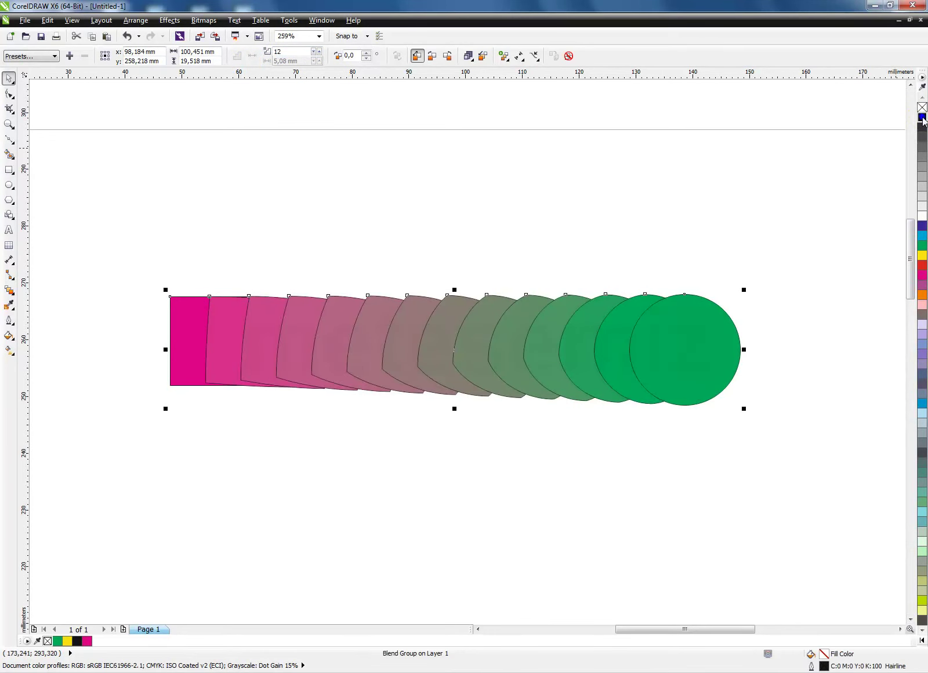
- Split the magenta-to-green blend at an intermediate shape near its middle
left_click(518, 56)
left_click(503, 56)
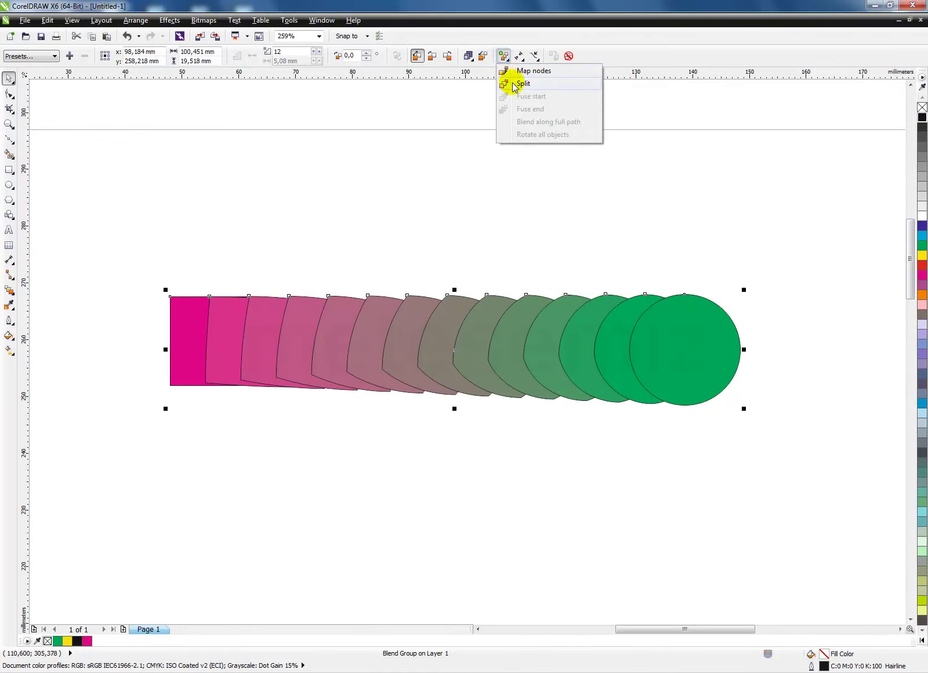
left_click(510, 83)
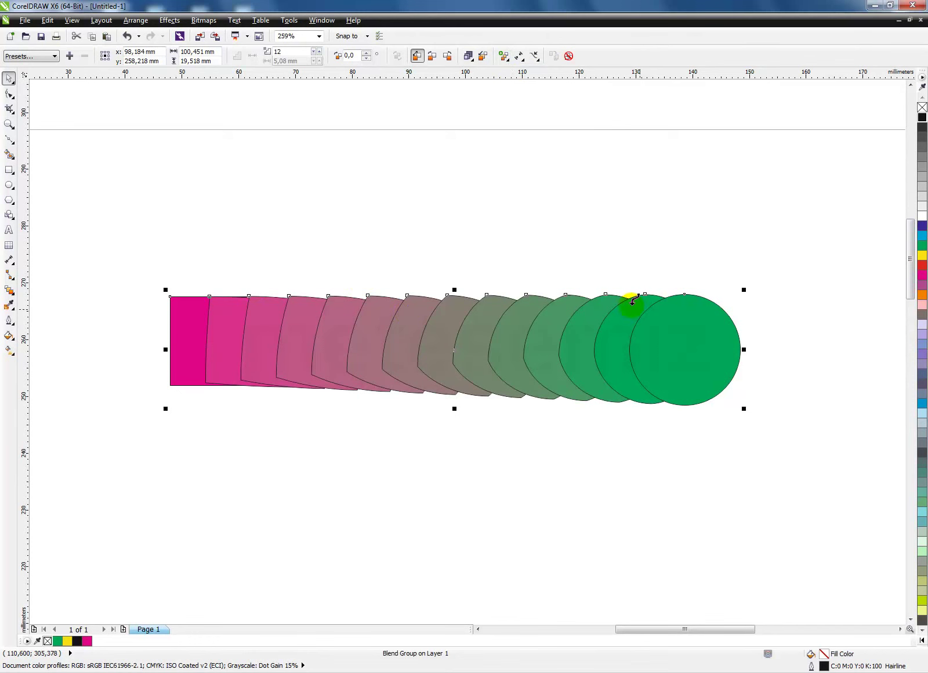
left_click(414, 303)
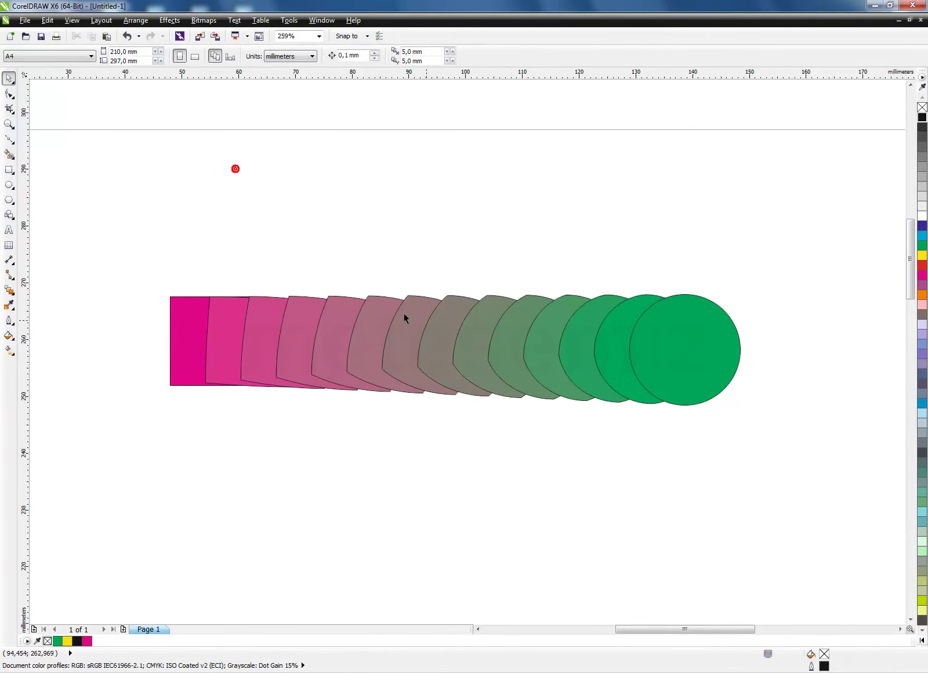
- Reshape the split shape's control curve with the Shape tool by moving its top, bottom, left and right nodes outward
left_click(9, 110)
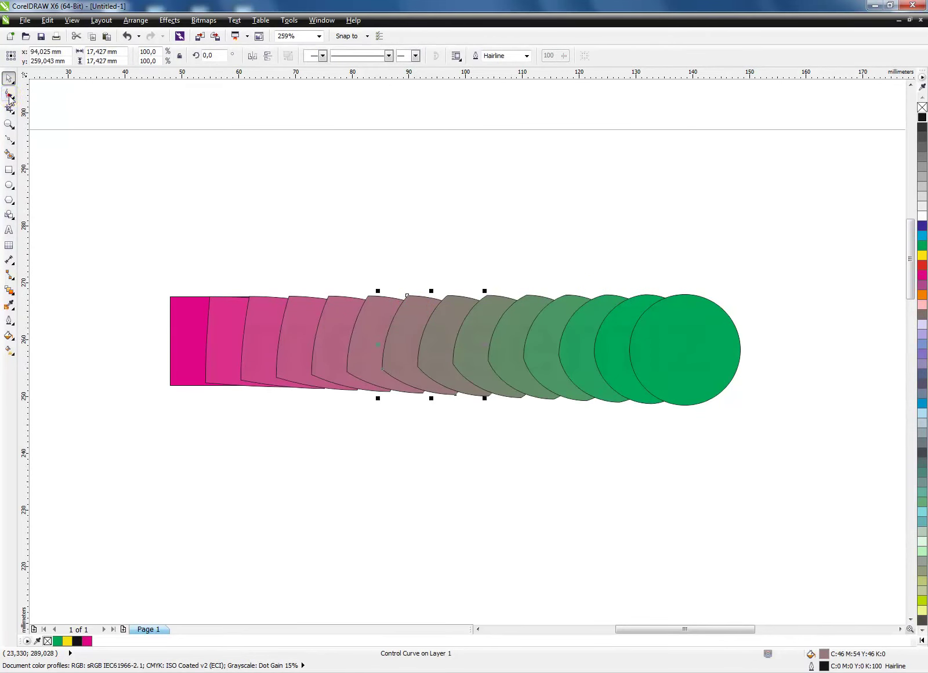
left_click(9, 96)
left_click_drag(407, 296, 454, 265)
left_click_drag(458, 394, 419, 451)
left_click_drag(446, 385, 397, 378)
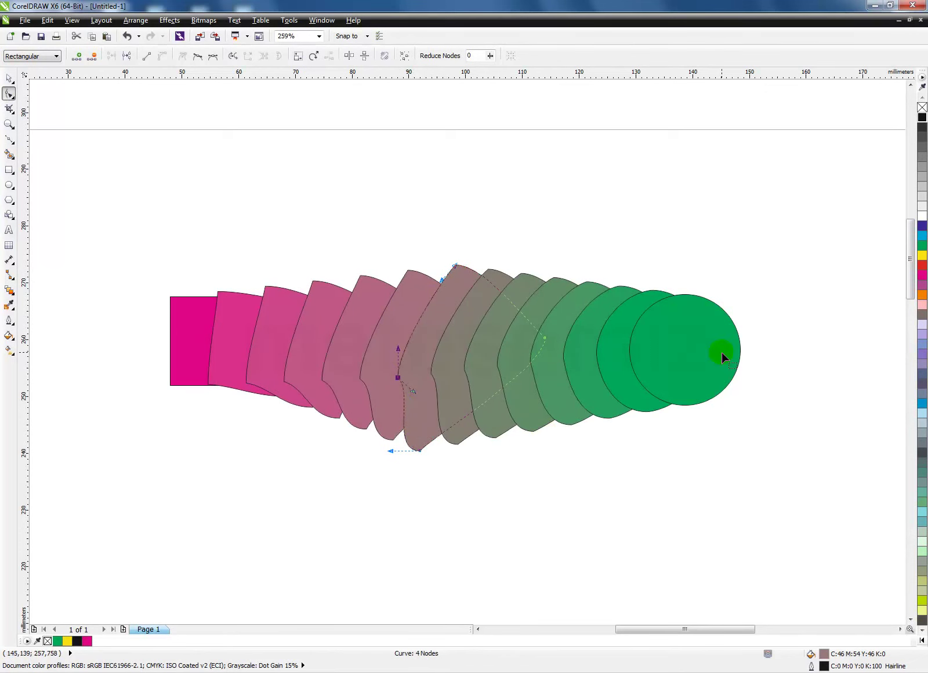
left_click_drag(544, 336, 560, 341)
- Move the control curve's rightmost node inward and upward, and adjust the curve handles to round its upper-right edge
left_click(701, 340)
left_click(459, 272)
left_click(444, 304)
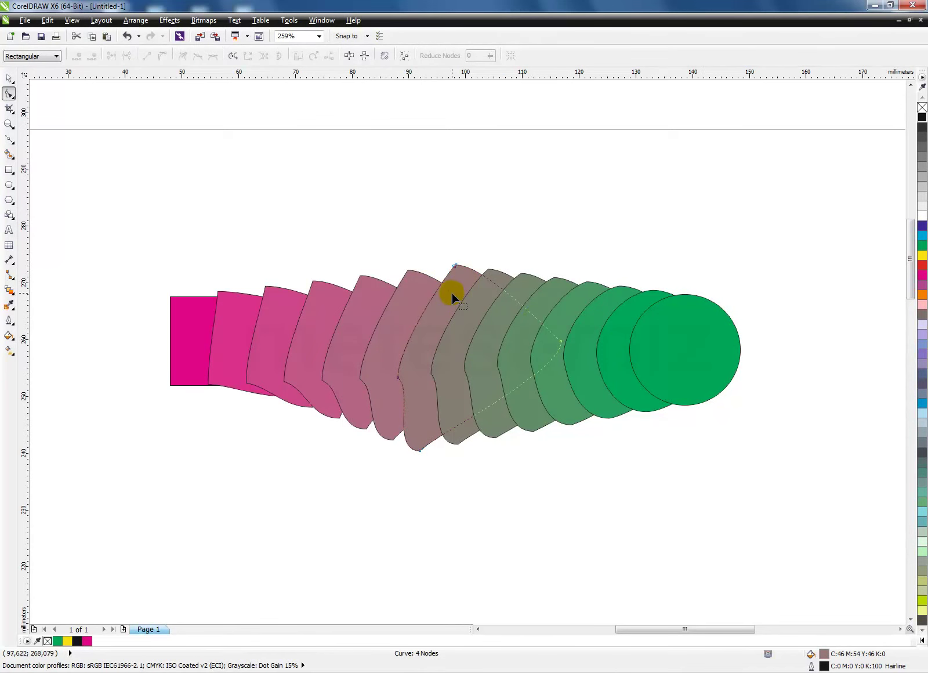
left_click_drag(561, 343, 530, 355)
left_click_drag(514, 311, 539, 296)
left_click(500, 289)
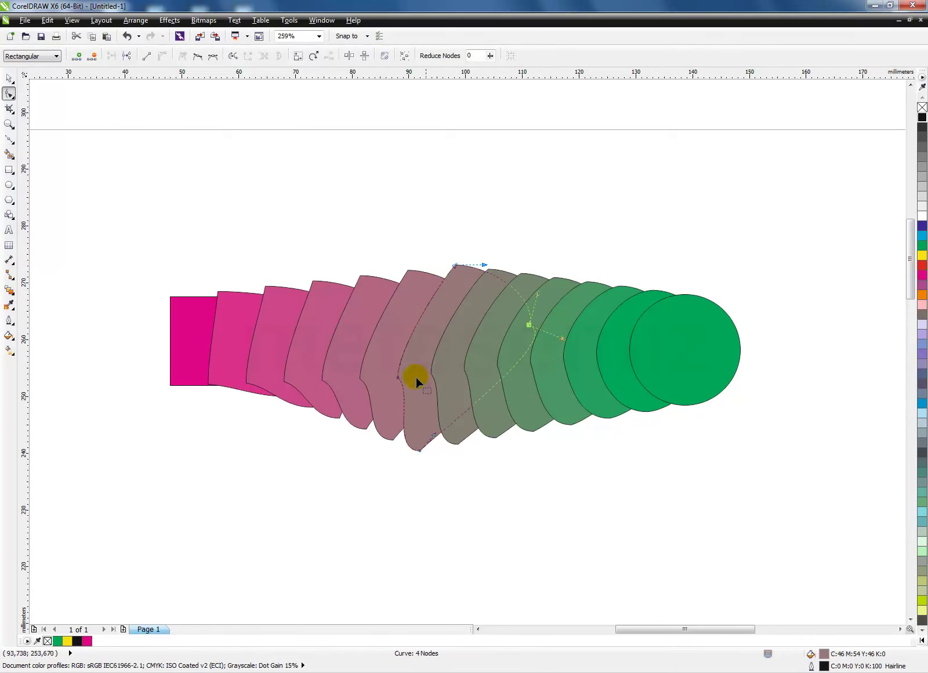
- Move the reshaped control curve down and left to about X 80.3 mm, Y 219.3 mm, bending the blend into a V
left_click(9, 77)
left_click(433, 314)
left_click(452, 299)
left_click_drag(452, 299, 340, 513)
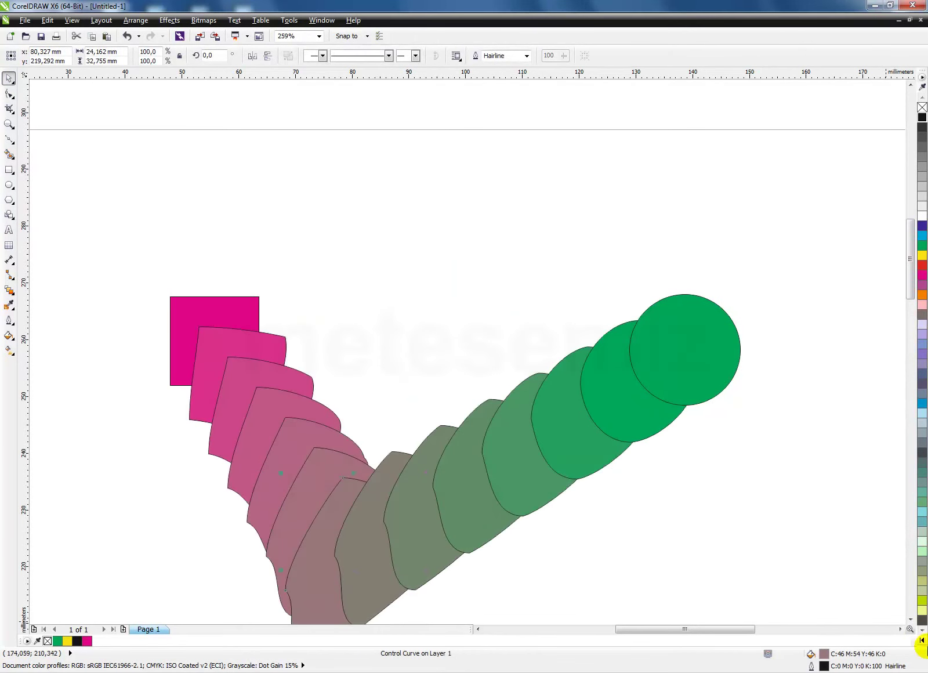
- Delete the entire V-shaped magenta-to-green blend from the page
left_click(911, 619)
left_click(488, 388)
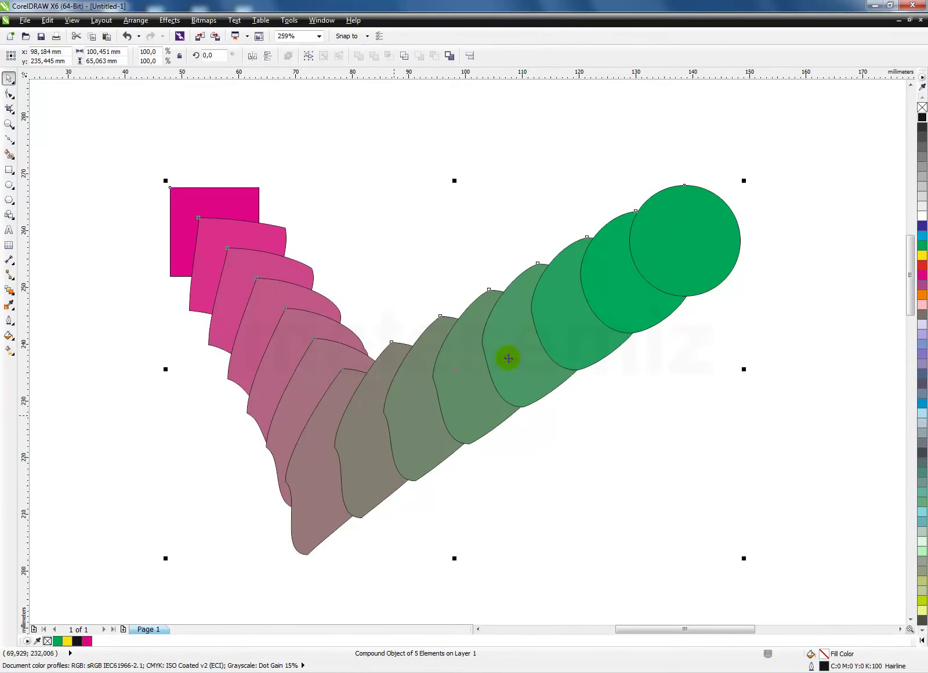
left_click(757, 317)
left_click(571, 330)
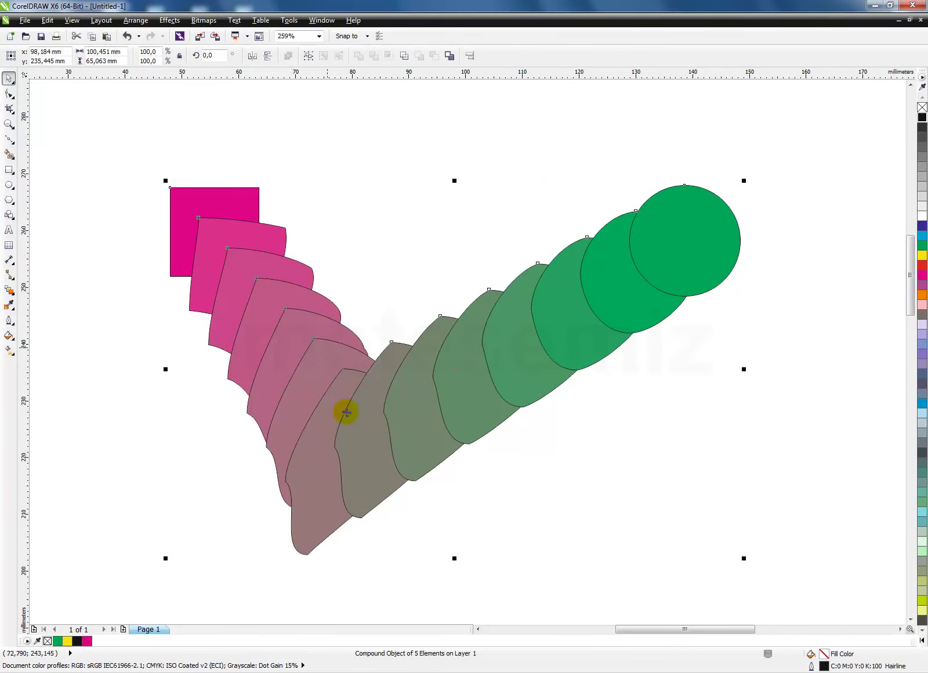
left_click(816, 341)
left_click(486, 358)
scroll(690, 356, "down", 2)
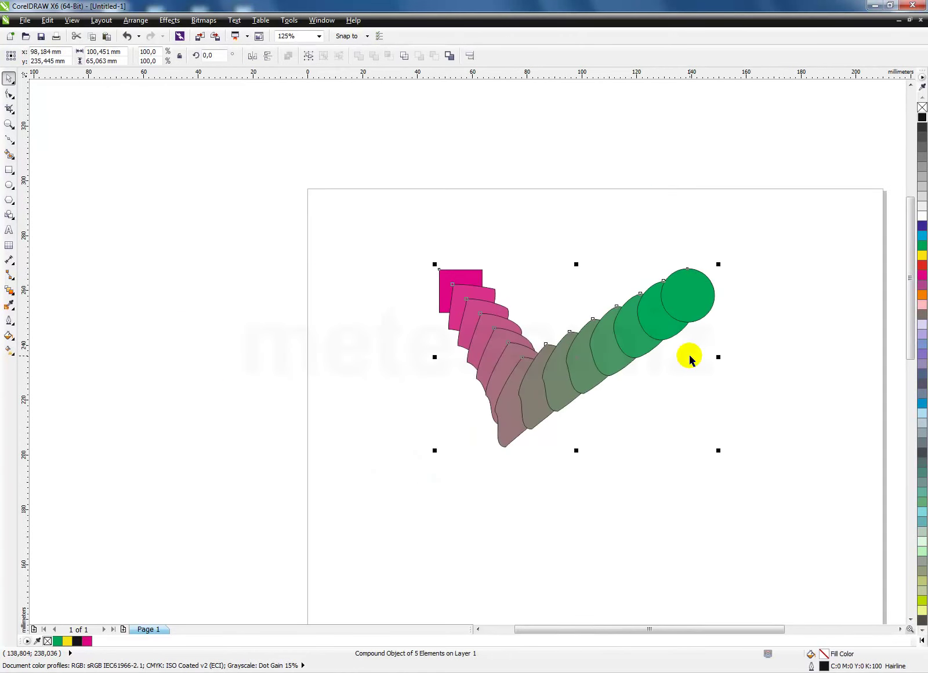
left_click(785, 331)
left_click_drag(769, 230, 372, 483)
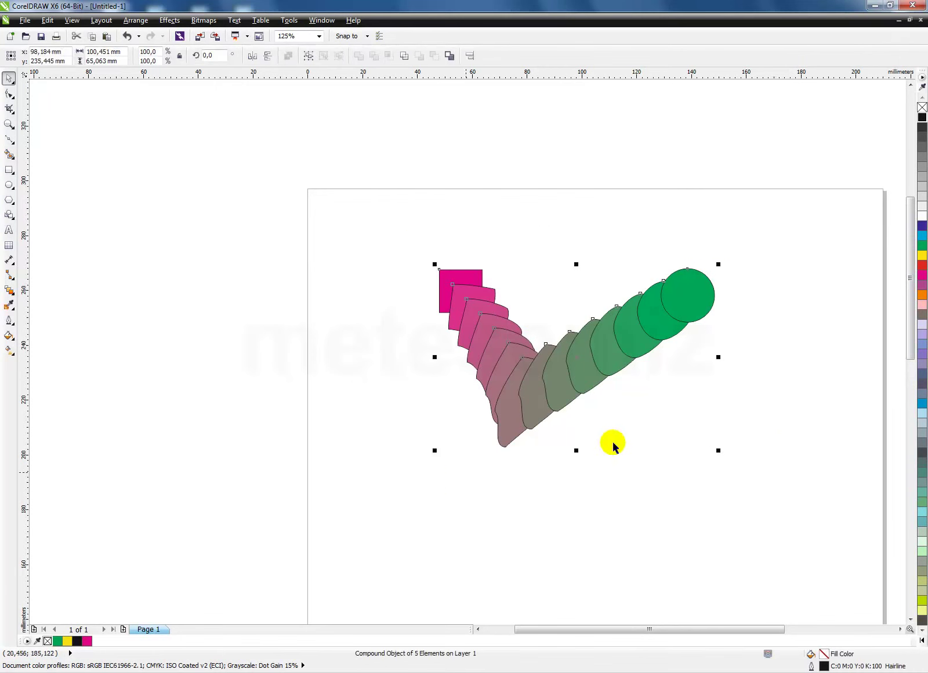
left_click(762, 476)
left_click_drag(348, 252, 341, 238)
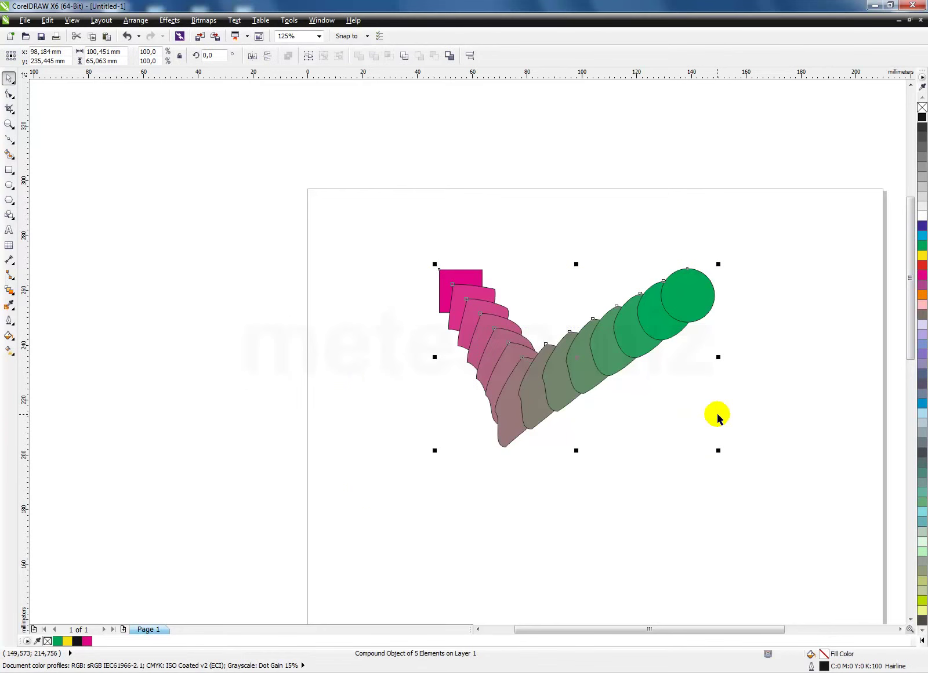
key("Delete")
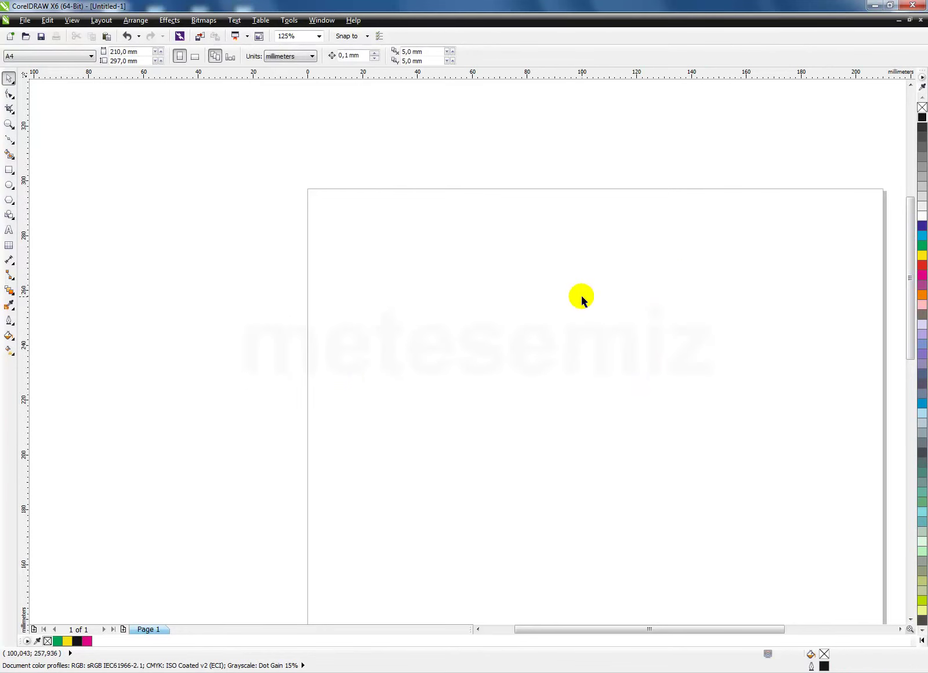
- Draw a square about 20 mm wide on the page's left side and a circle about 19 mm across level with it on the right
key("z")
left_click_drag(291, 159, 879, 490)
left_click(9, 170)
mouse_move(198, 257)
left_mouse_down()
mouse_move(261, 303)
mouse_move(280, 340)
left_mouse_up()
left_click_drag(636, 244, 743, 349)
key("ctrl+z")
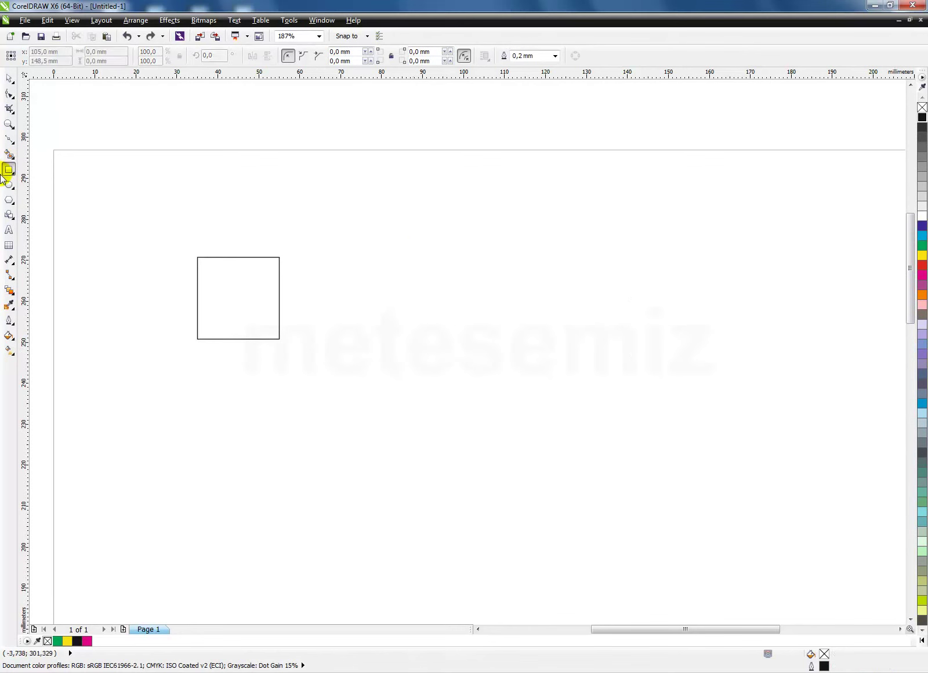
left_click_drag(664, 266, 742, 343)
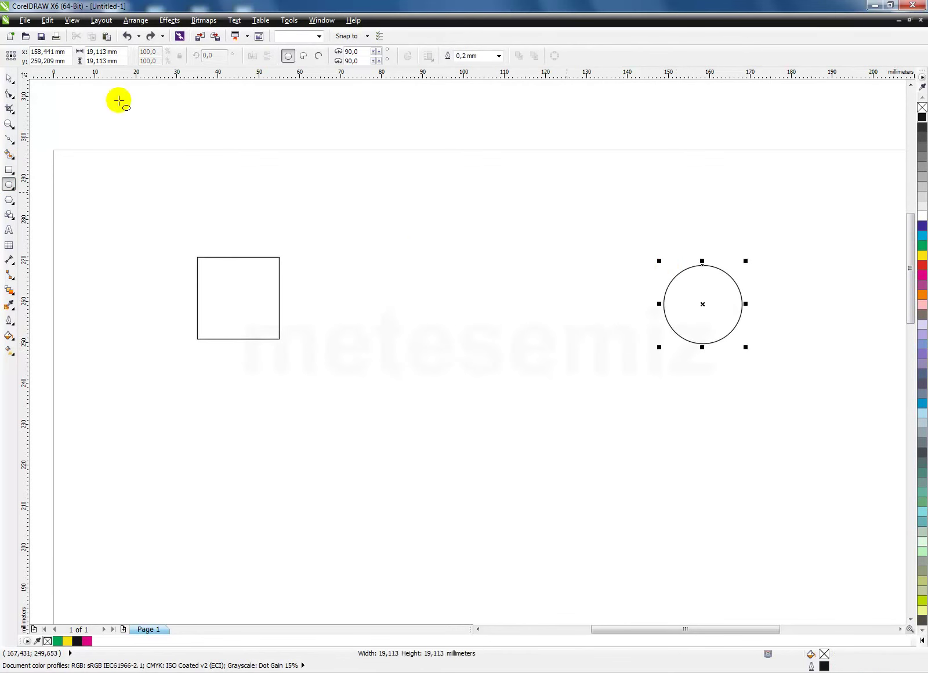
- Blend the square into the circle with 6 intermediate steps and deselect the result
left_click(9, 290)
left_click_drag(224, 299, 698, 311)
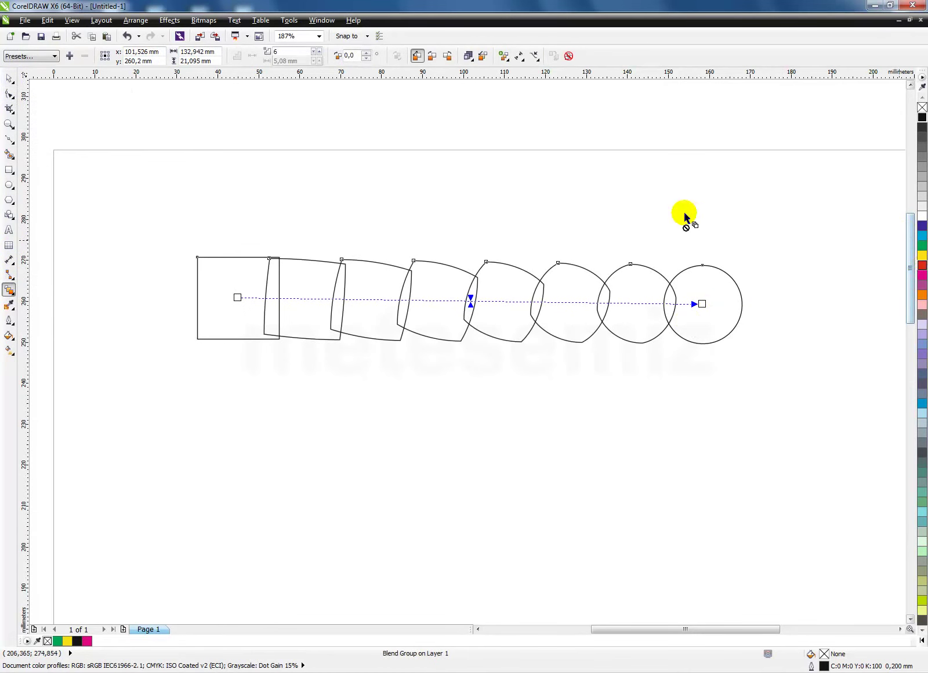
left_click(9, 78)
left_click(788, 306)
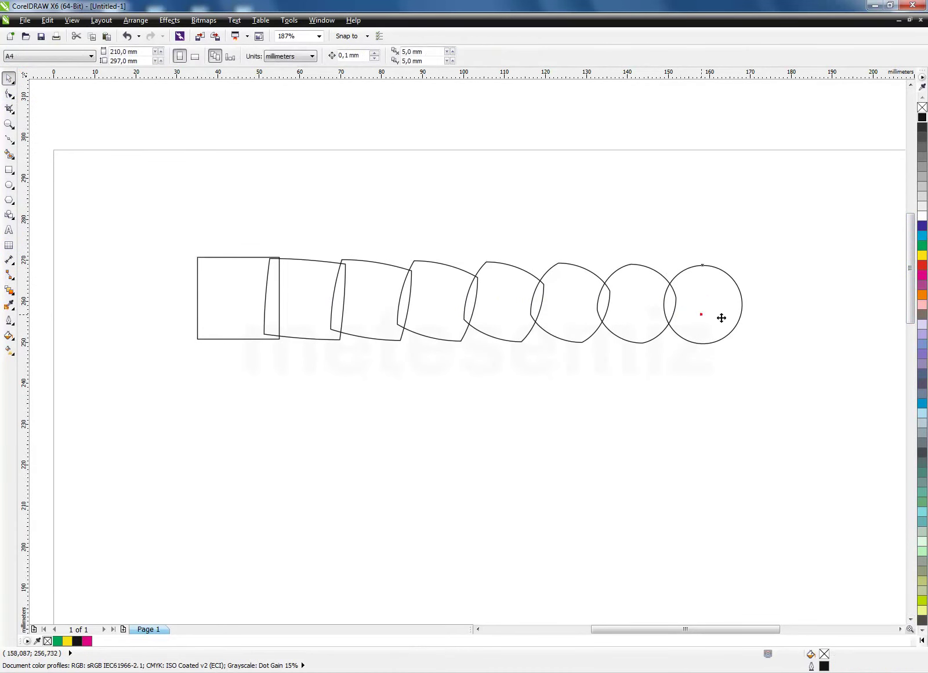
- Fill the blend's control circle with yellow and its control square with green
left_click(702, 311)
left_click(921, 255)
left_click(228, 313)
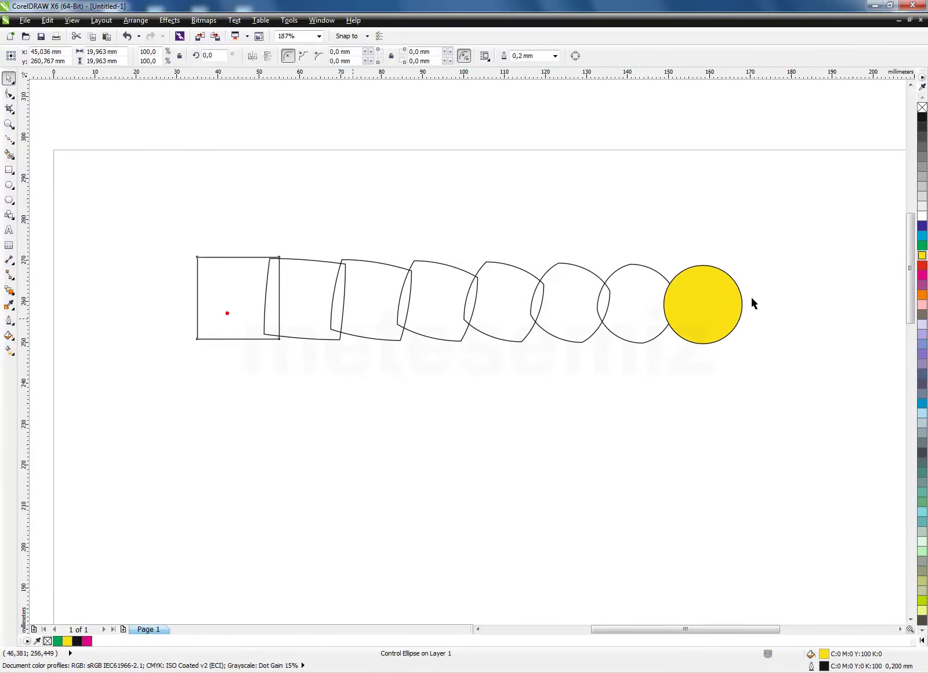
left_click(922, 245)
left_click(534, 224)
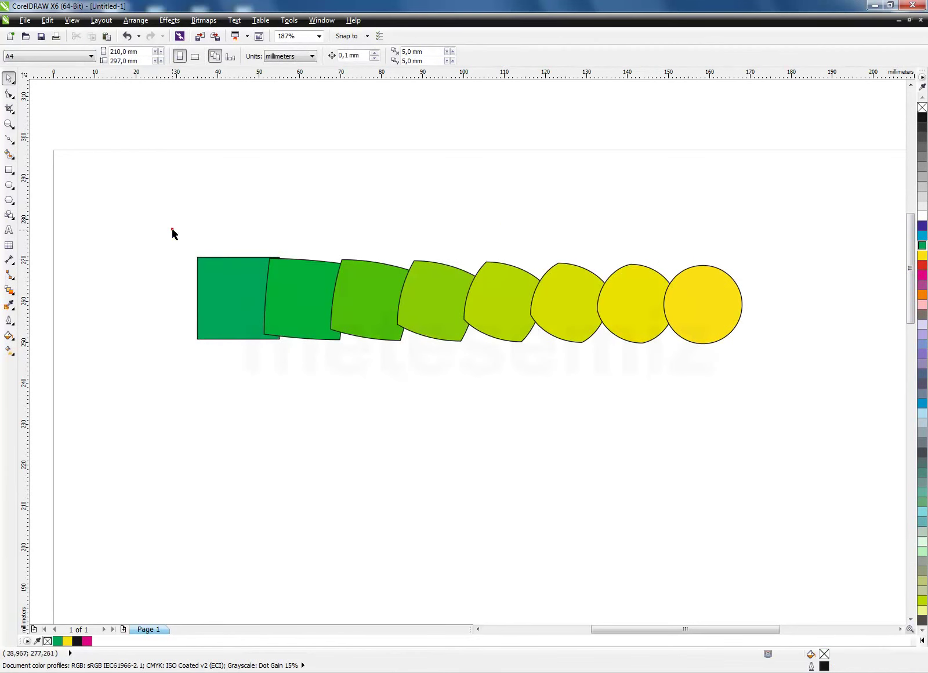
- Show the end object of the green-to-yellow blend
left_click(489, 306)
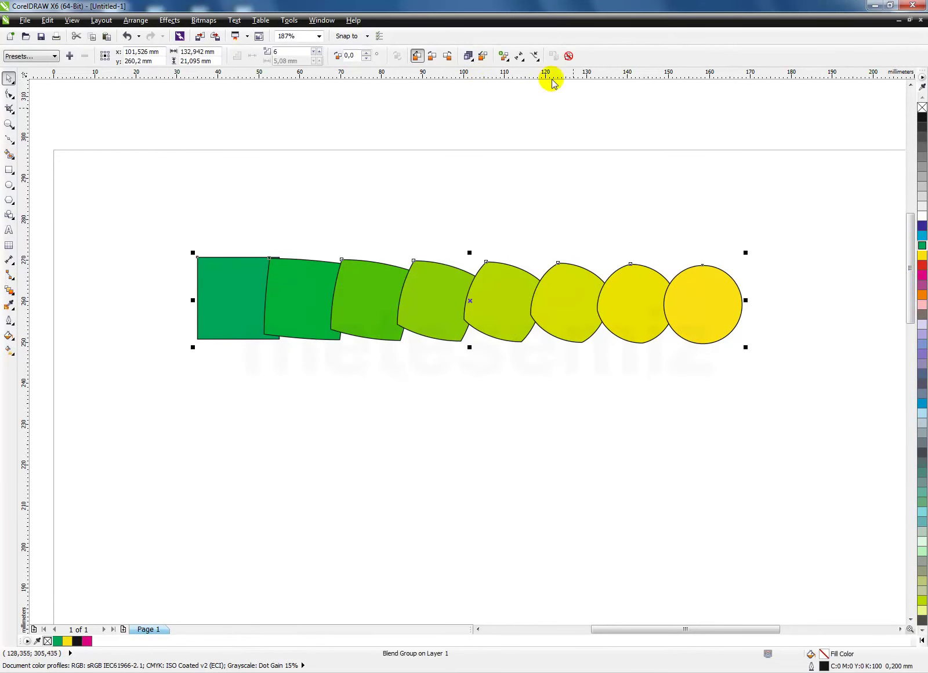
left_click(519, 59)
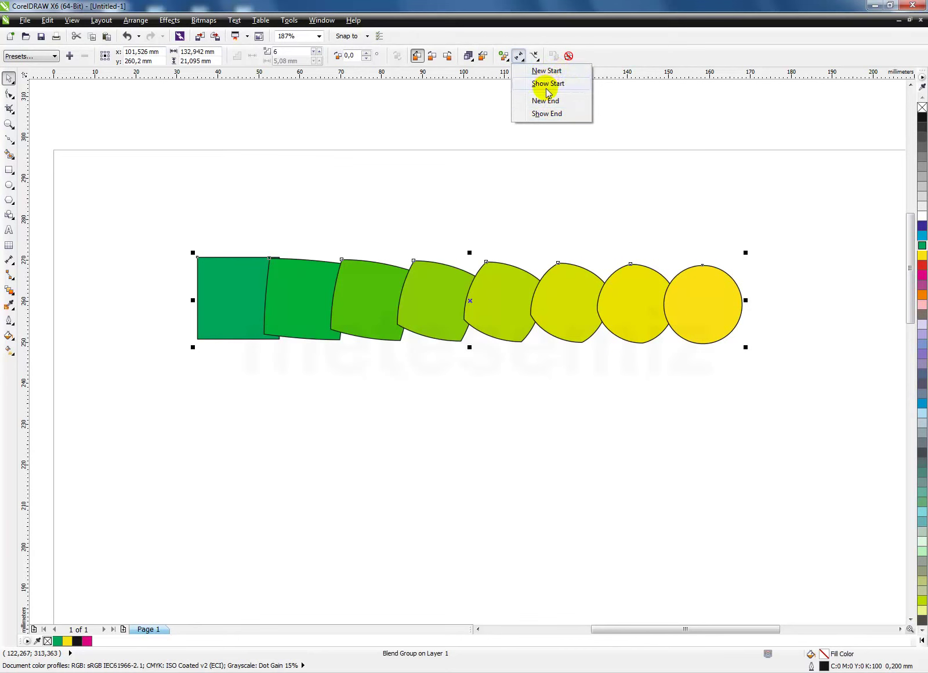
left_click(567, 115)
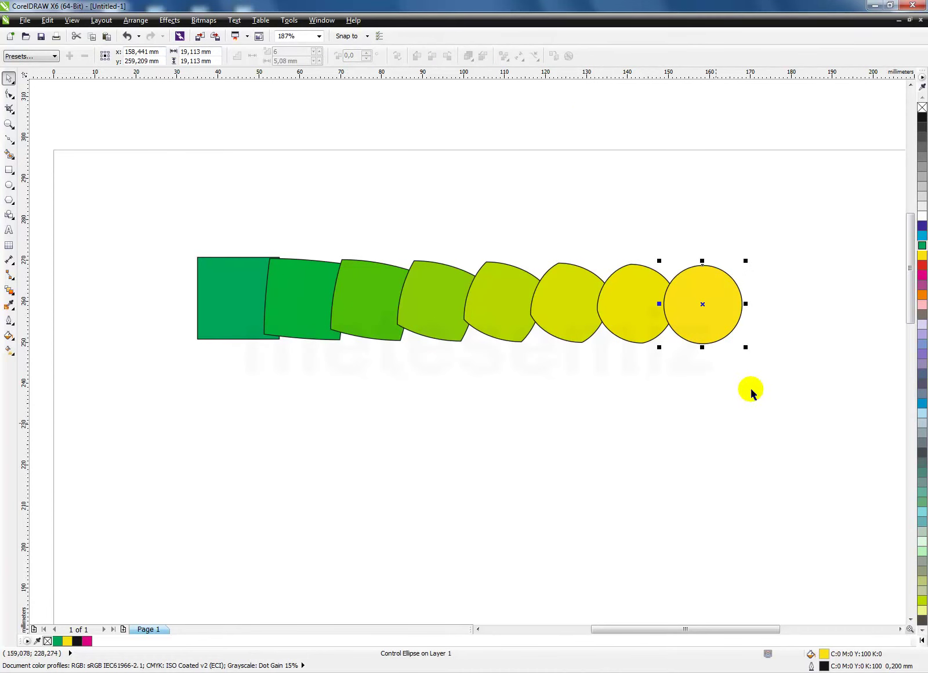
left_click(760, 439)
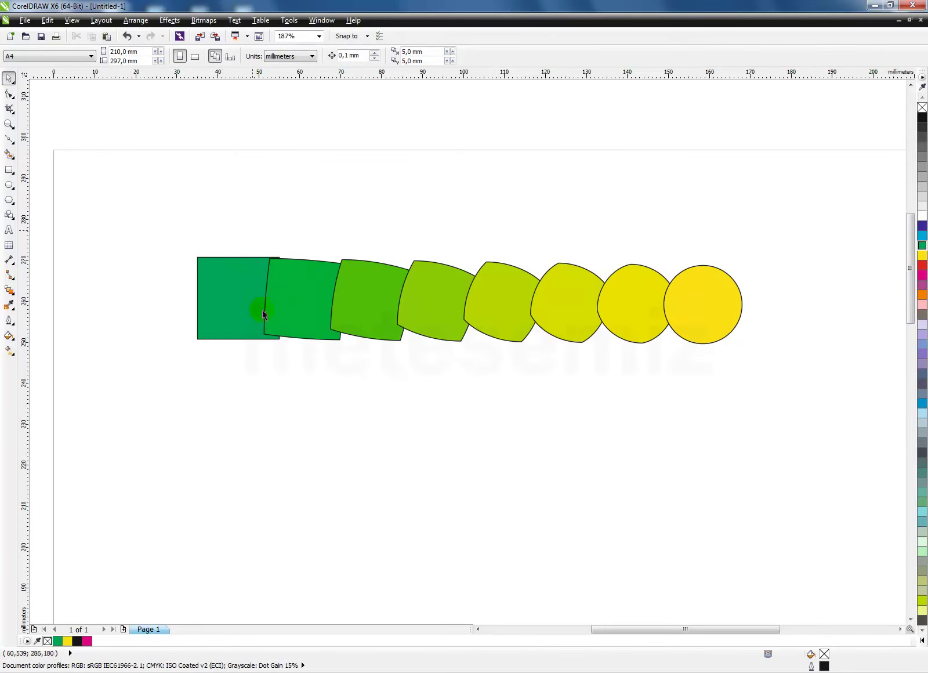
- Move the whole green-to-yellow blend up to about X 100.5 mm, Y 268.1 mm
left_click(452, 284)
left_click_drag(470, 300, 465, 268)
left_click(470, 372)
left_click(484, 259)
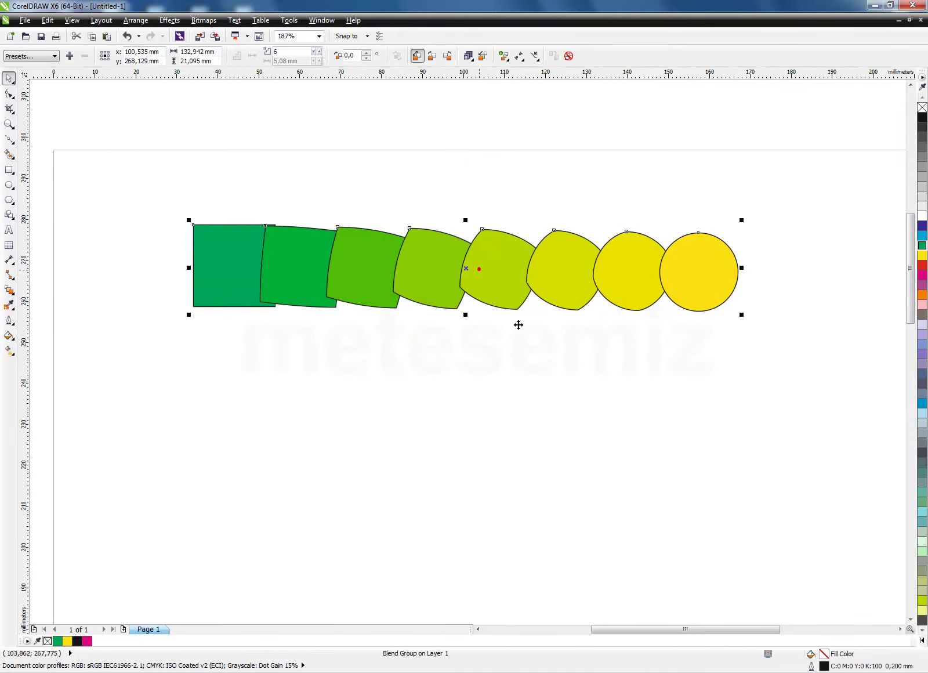
left_click(480, 255)
left_click(653, 436)
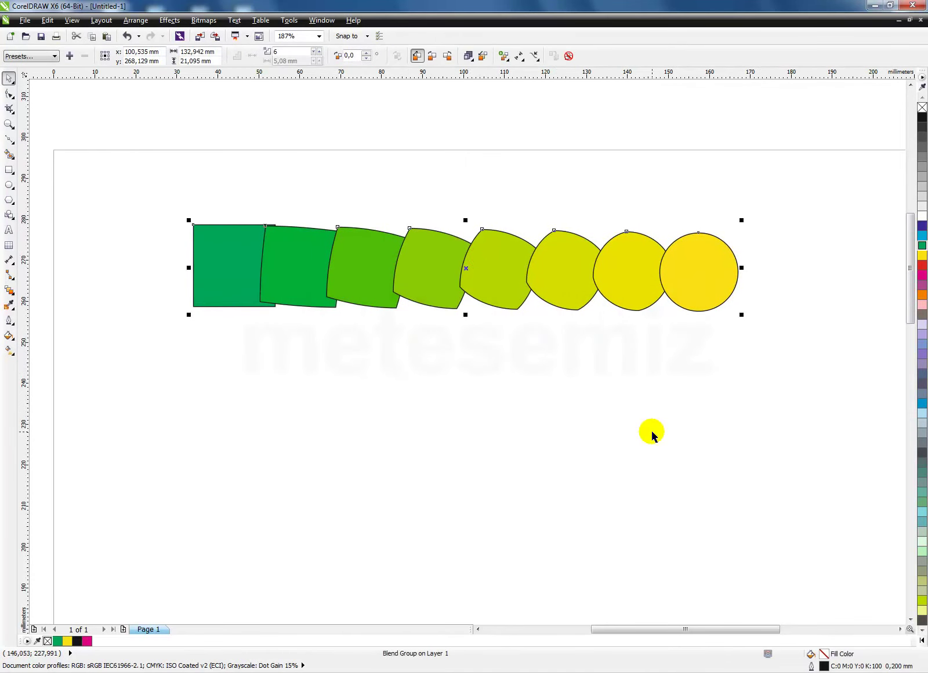
- Show the moved blend's end object again and reselect the whole blend group
left_click(498, 268)
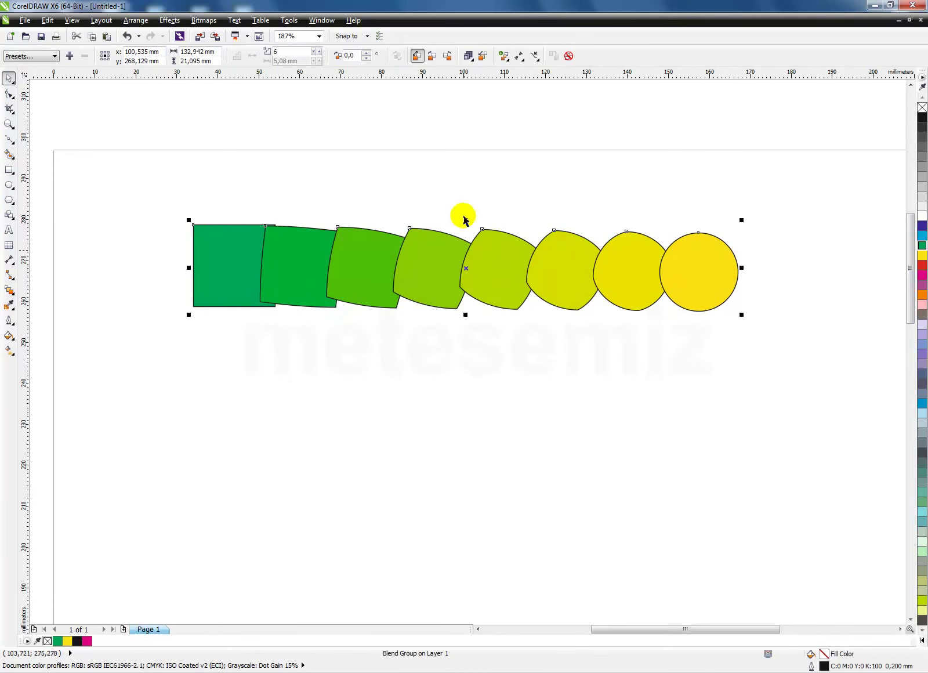
left_click(521, 58)
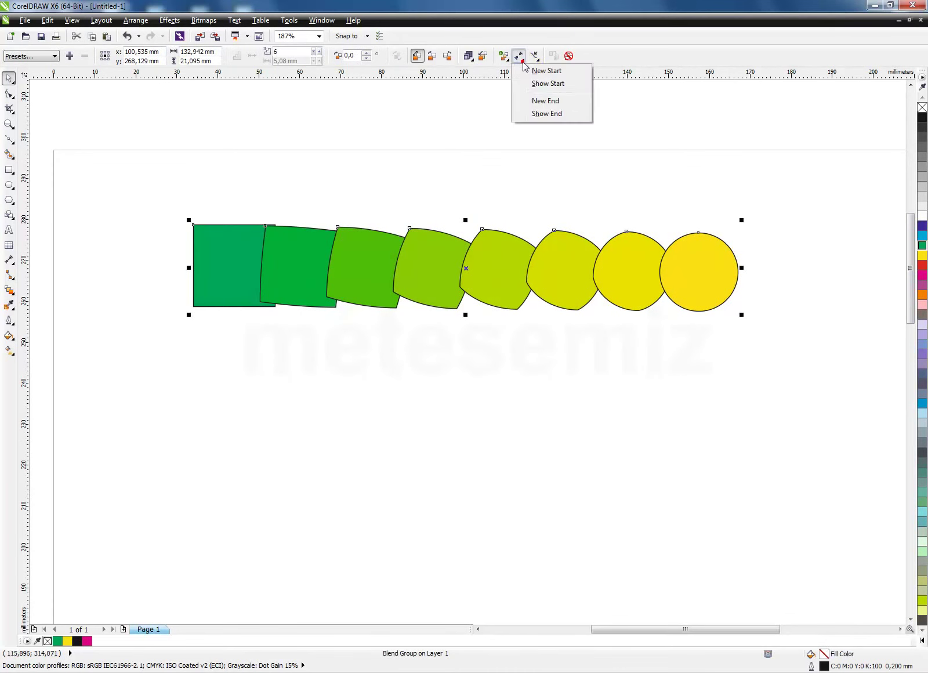
left_click(548, 113)
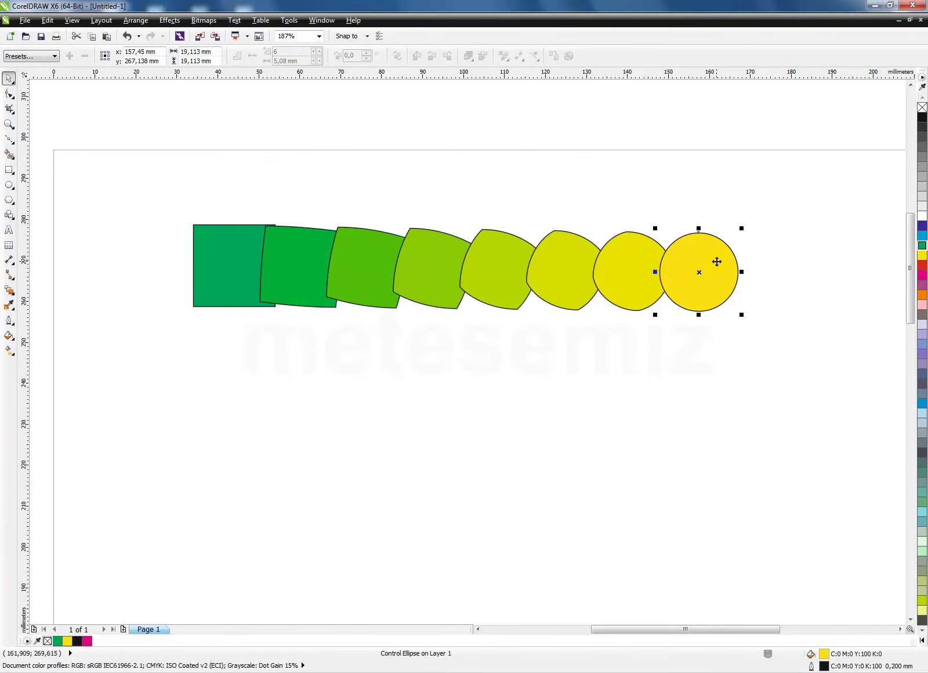
left_click(535, 419)
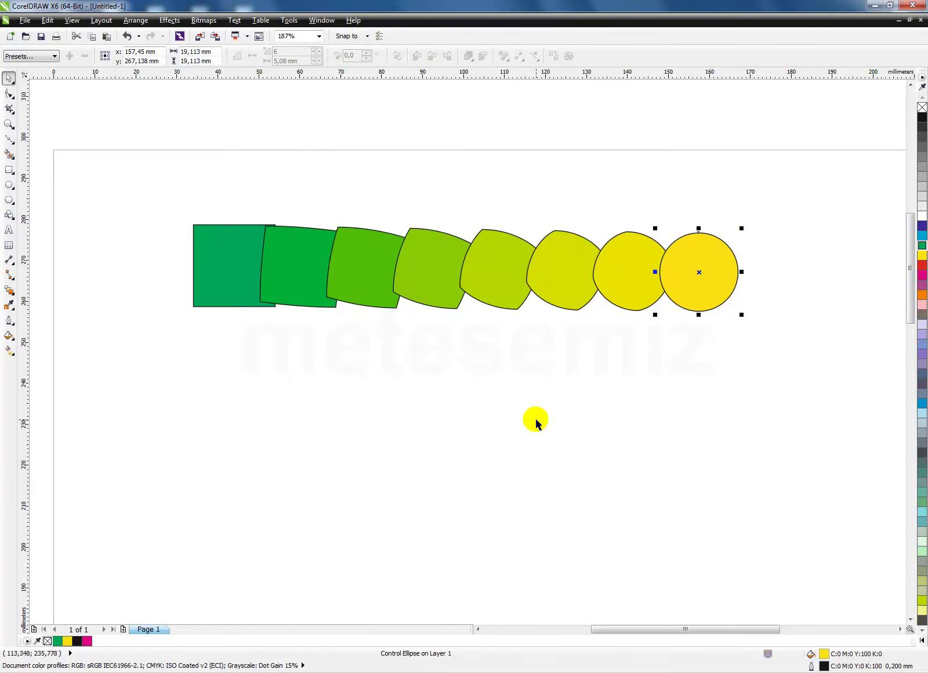
left_click(479, 267)
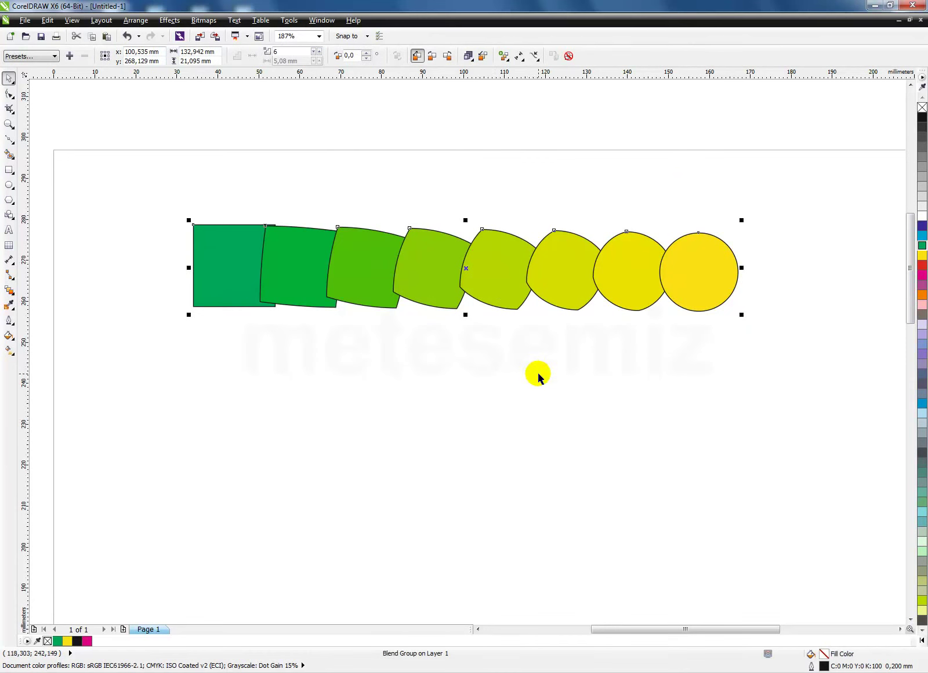
- Duplicate the green-to-yellow blend about 34 mm straight below the original
left_click(592, 474)
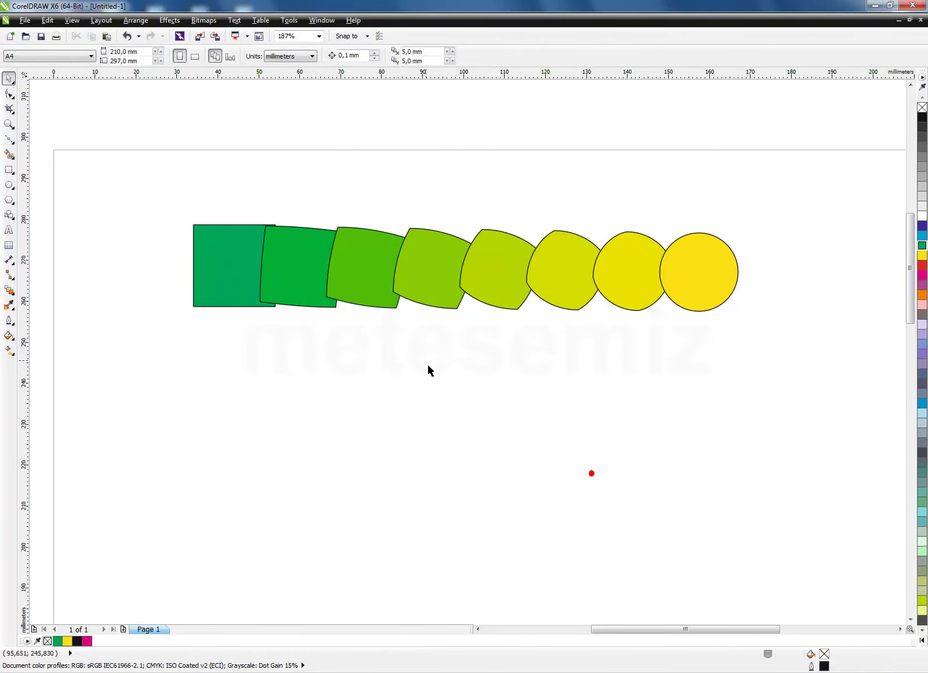
left_click(221, 263)
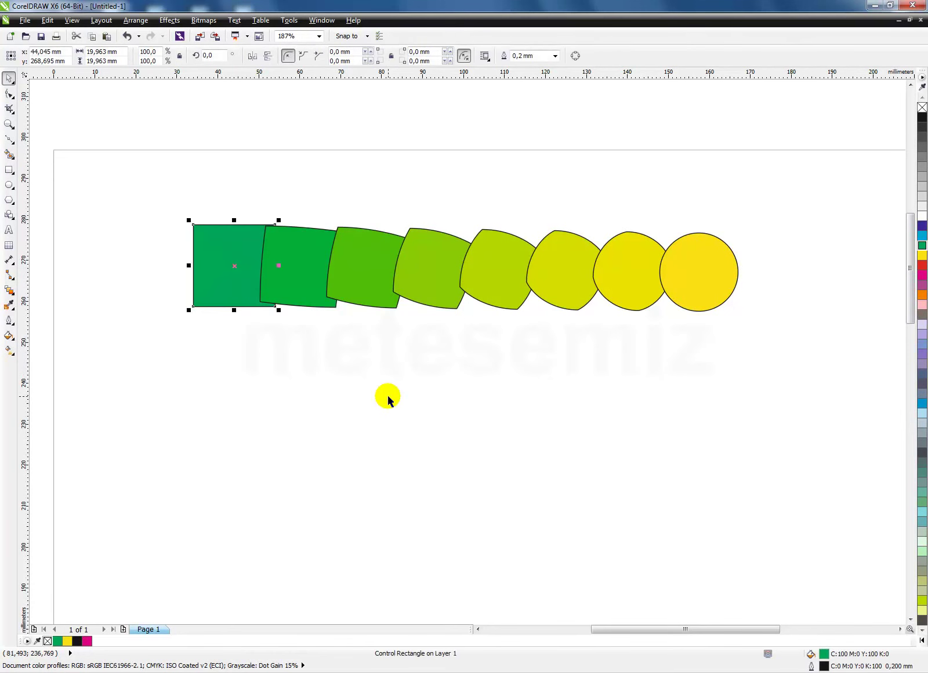
left_click_drag(464, 265, 464, 400)
left_click(789, 319)
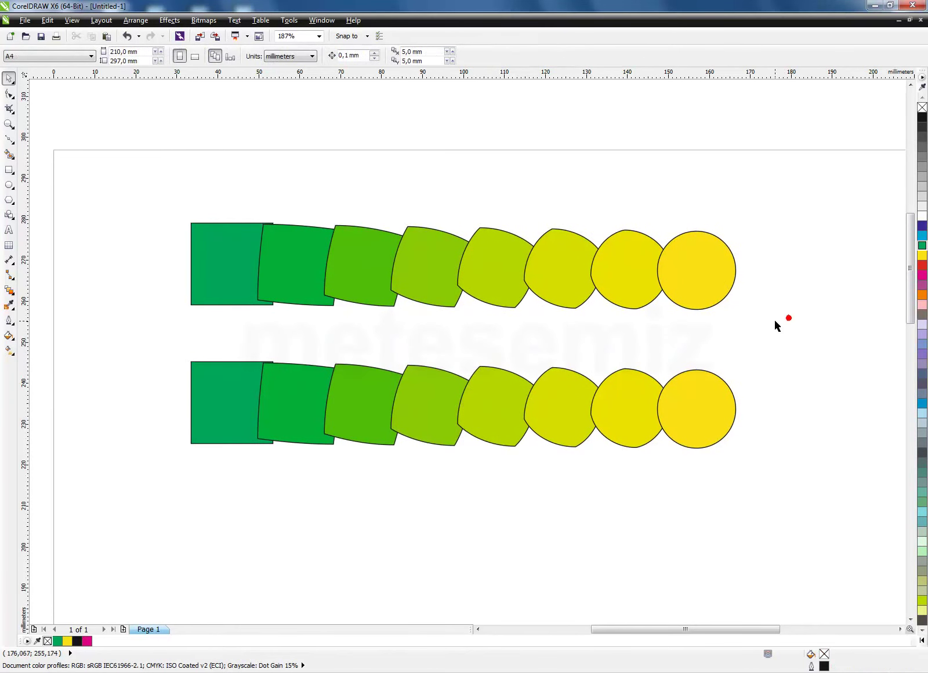
- Reverse the stacking order of the objects in the lower blend and select its yellow circle
left_click(191, 271)
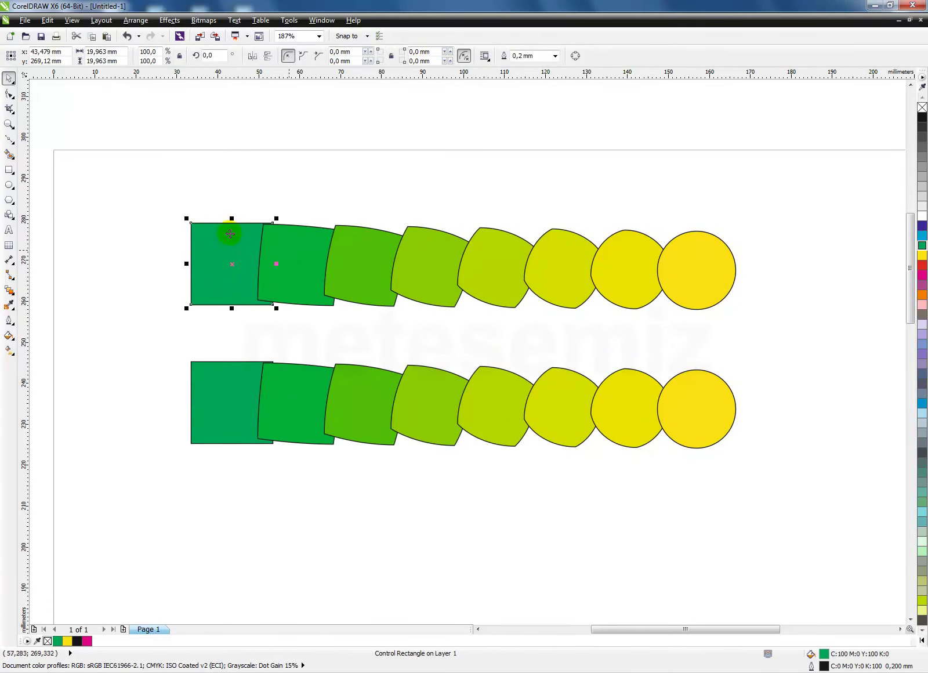
left_click(752, 344)
left_click(456, 414)
left_click(794, 348)
left_click(712, 417)
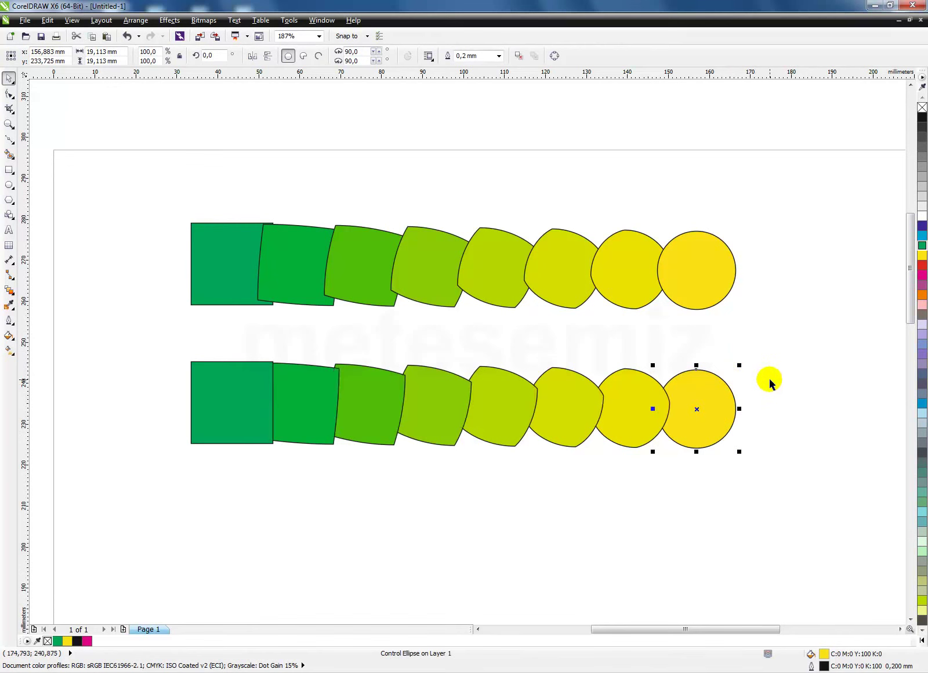
- Show the lower blend's end object and select its yellow circle to compare the two control objects
left_click(494, 407)
left_click(464, 410)
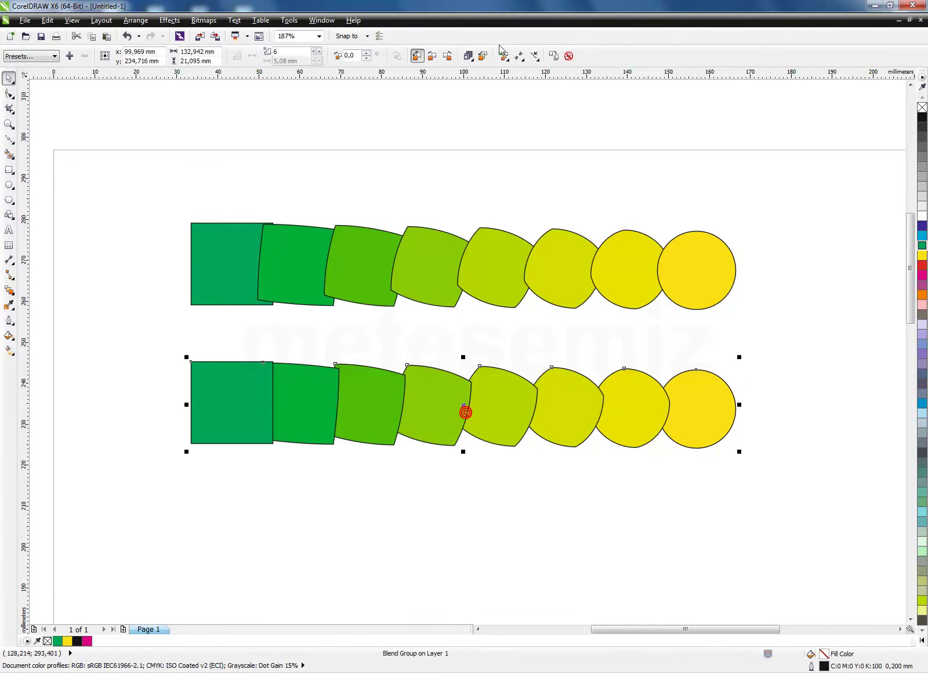
left_click(522, 58)
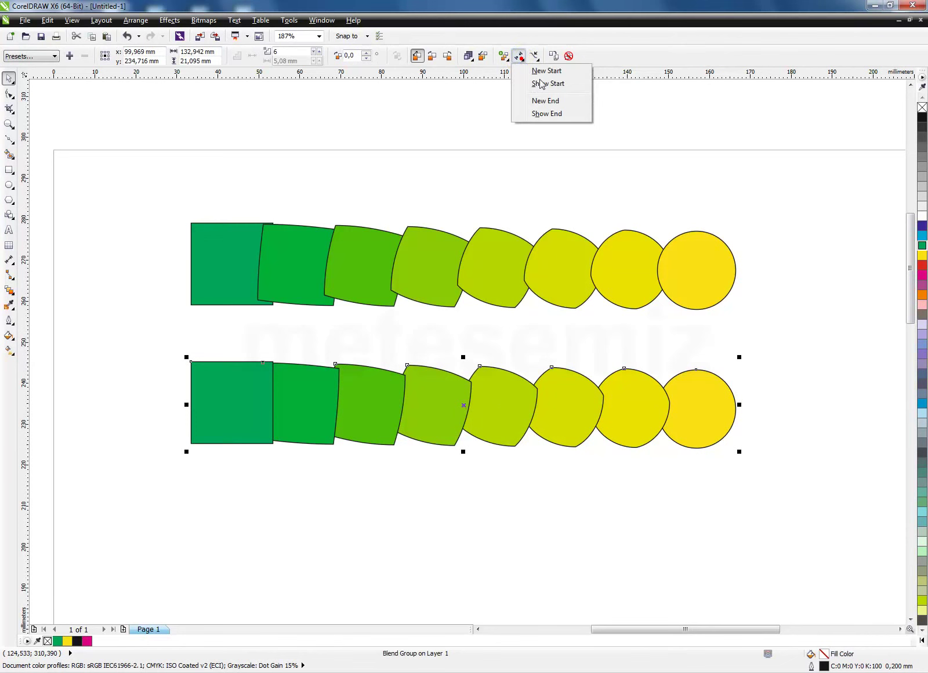
left_click(549, 115)
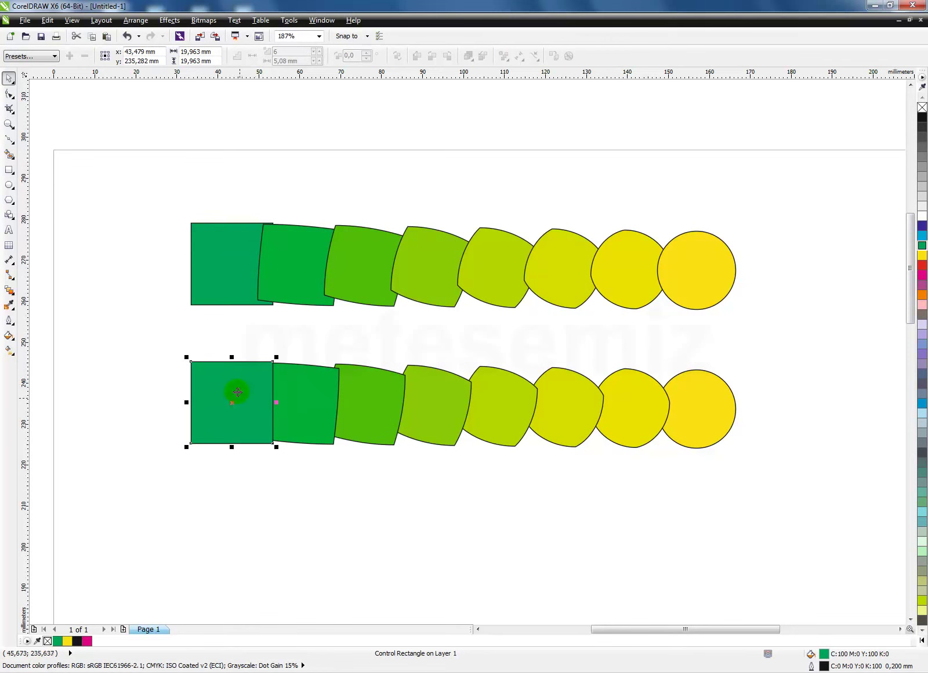
left_click(712, 405)
left_click(782, 384)
left_click(710, 408)
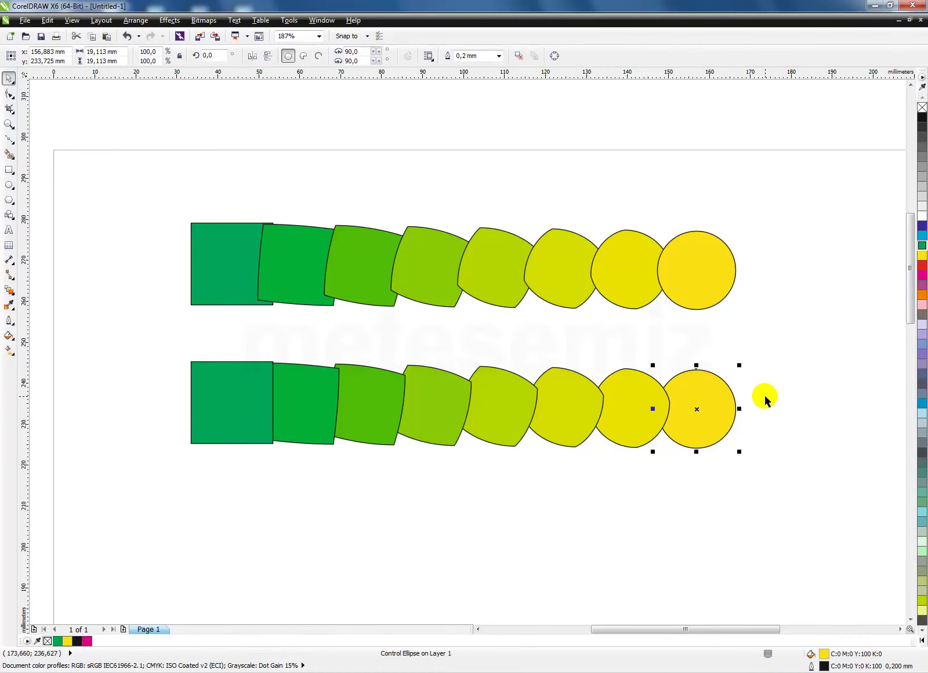
- Delete the lower copy of the green-to-yellow blend
left_click(766, 349)
left_click(460, 394)
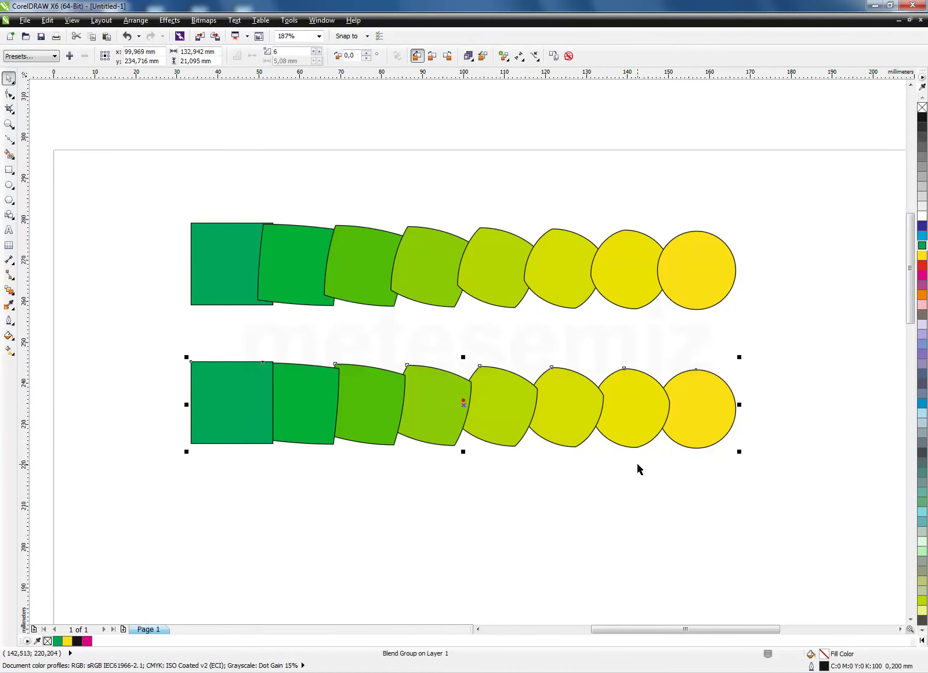
key("Delete")
left_click(487, 295)
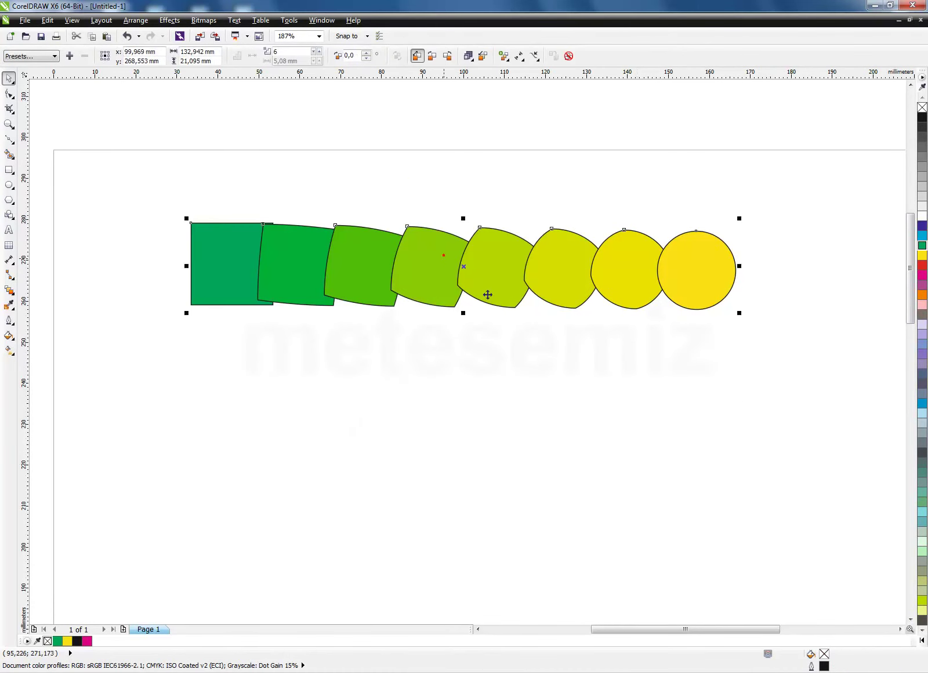
left_click(534, 56)
left_click(561, 71)
left_click(9, 99)
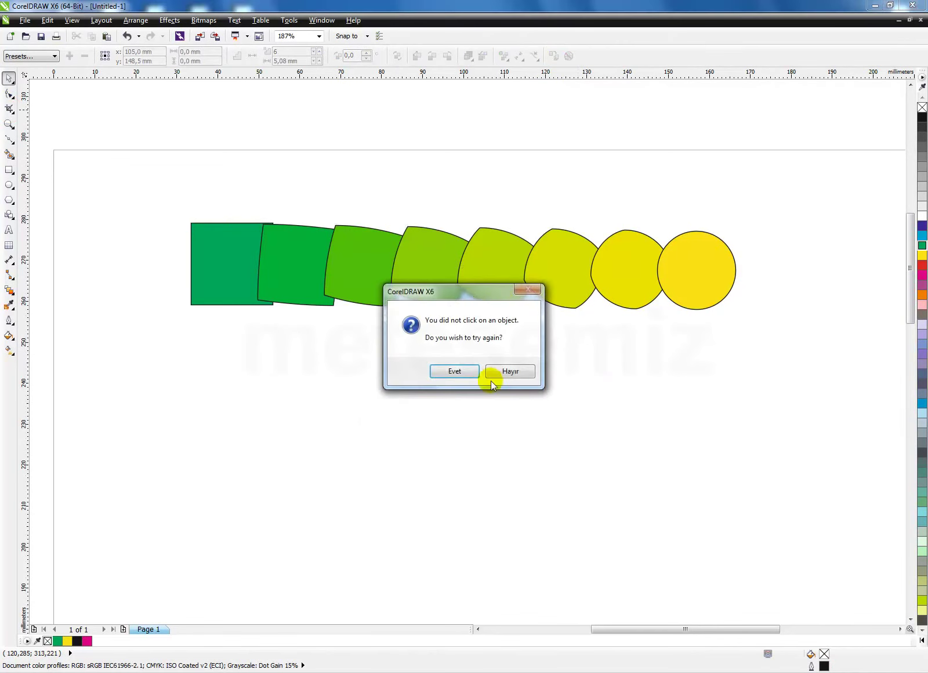
left_click(447, 369)
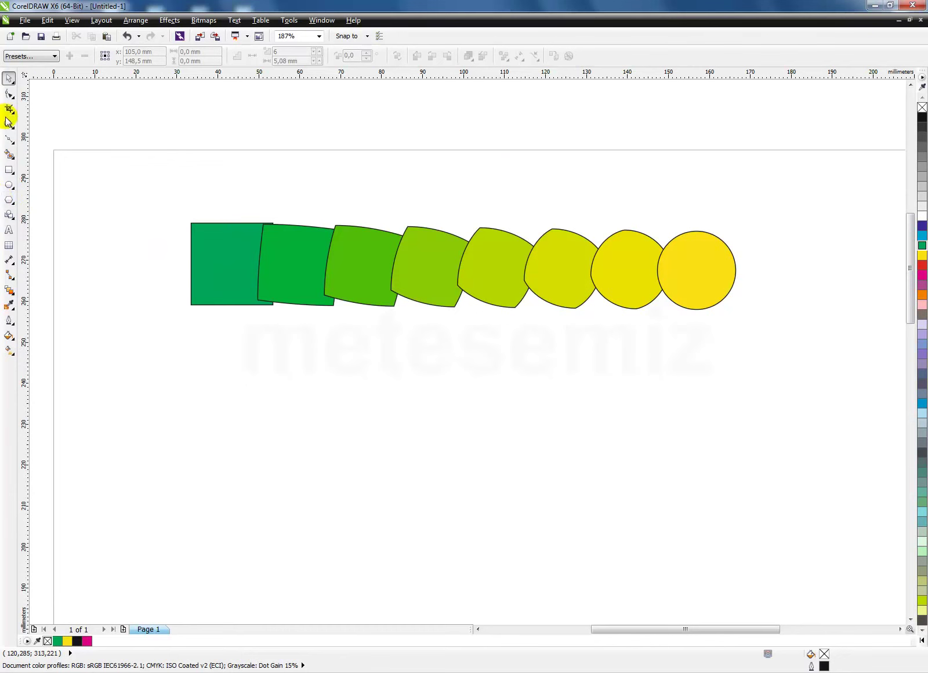
- Draw an open, wavy Bézier curve with four nodes below the green-to-yellow blend, curling back up at its right end
left_click(10, 140)
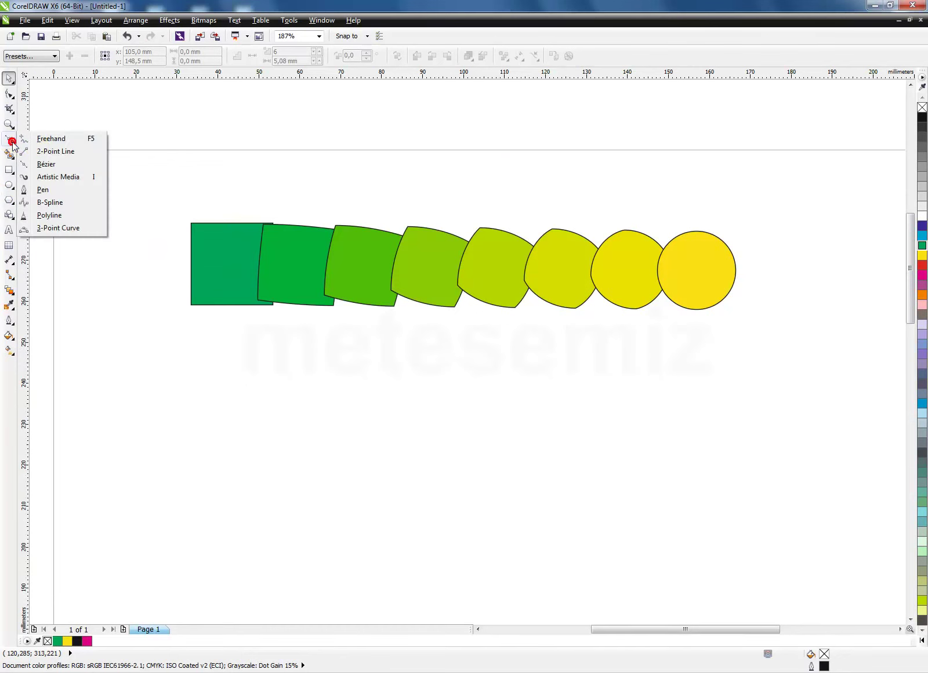
left_click(46, 165)
left_click(180, 474)
left_click_drag(421, 434, 498, 489)
left_click_drag(691, 450, 749, 388)
left_click_drag(690, 348, 617, 320)
left_click(186, 196)
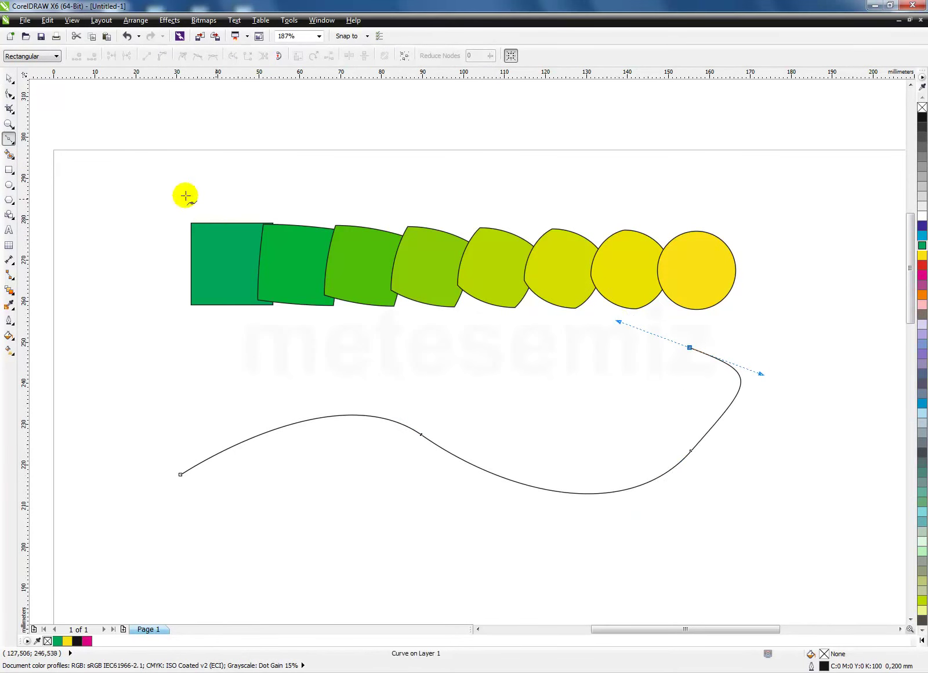
- Reshape the curve by moving its third node down and outward to the right and its end node slightly upward
left_click(9, 93)
left_click(691, 451)
left_click_drag(692, 452, 771, 499)
mouse_move(710, 354)
left_mouse_down()
mouse_move(694, 351)
mouse_move(697, 339)
left_mouse_up()
left_click(300, 128)
left_click(8, 77)
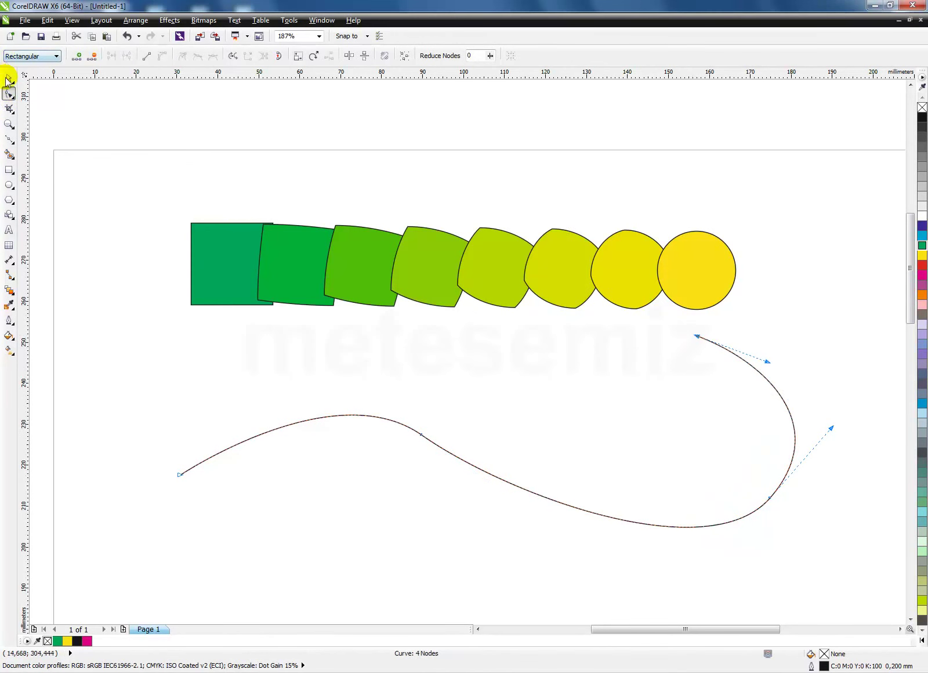
- Increase the green-to-yellow blend to 30 steps, trying 25 first
left_click(518, 302)
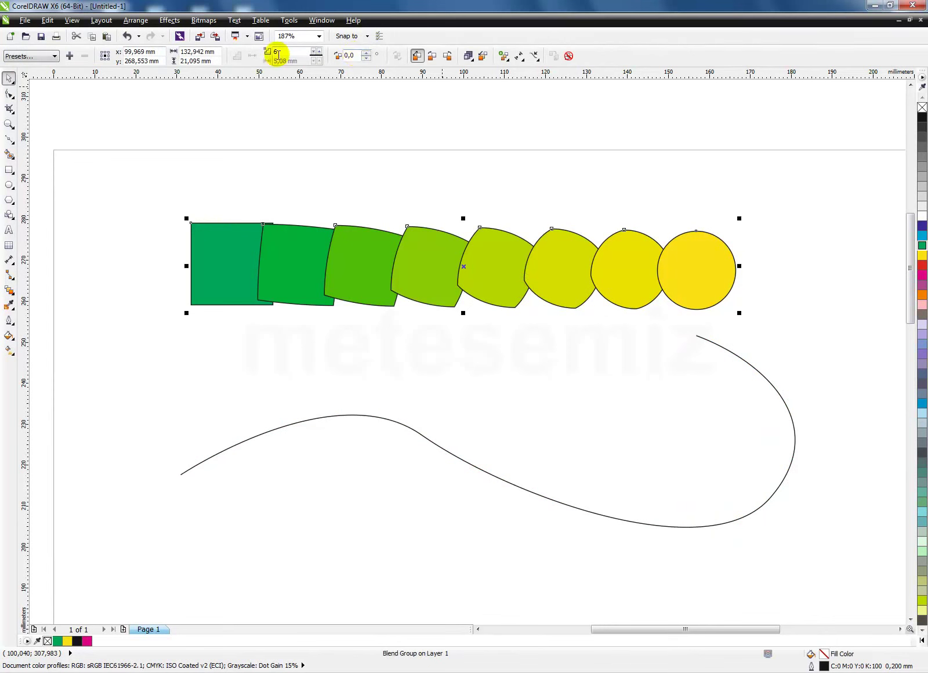
type("25")
key("Return")
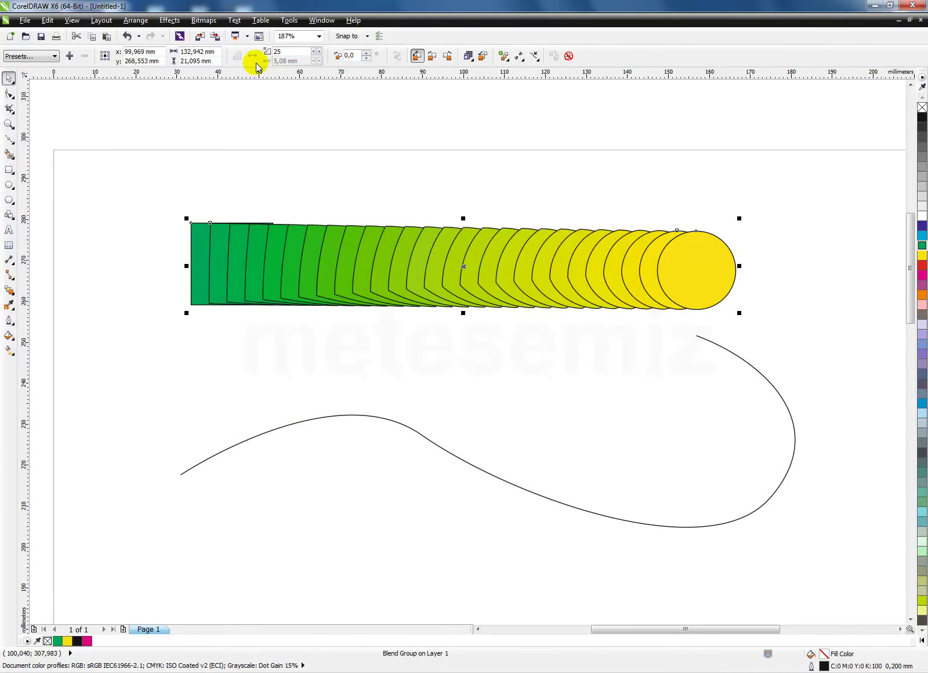
double_click(279, 51)
type("2")
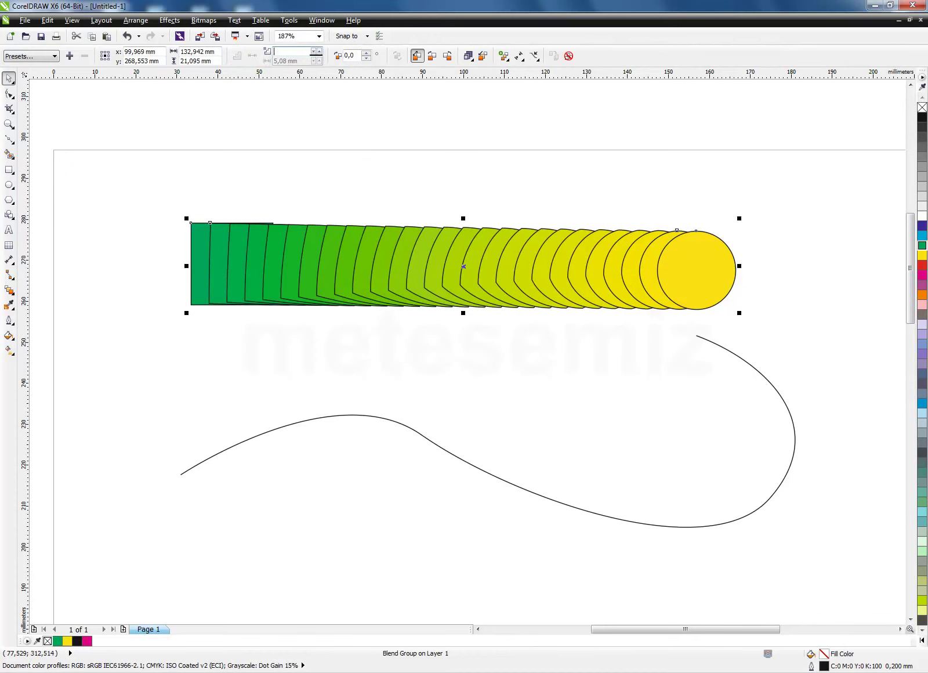
type("0")
key("Return")
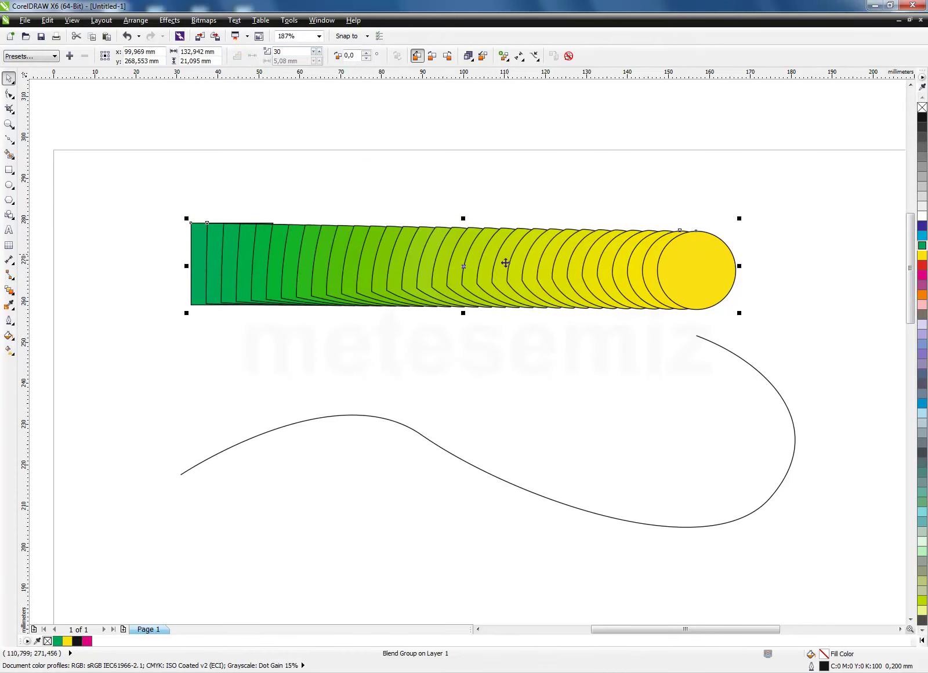
- Fit the blend to the wavy curve as its new path and blend along the full path
left_click(534, 56)
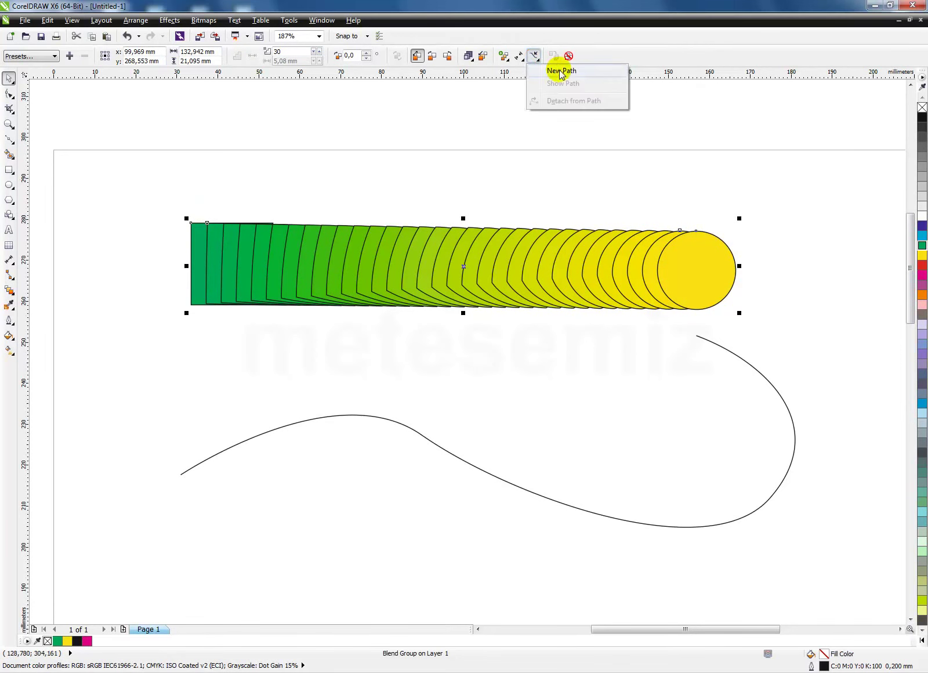
left_click(558, 68)
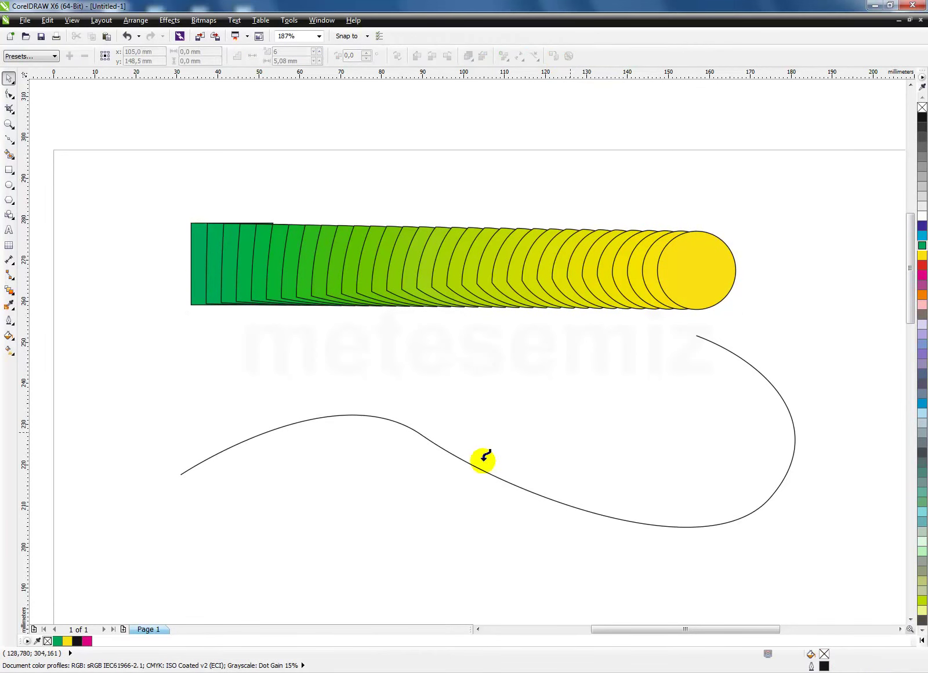
left_click(439, 443)
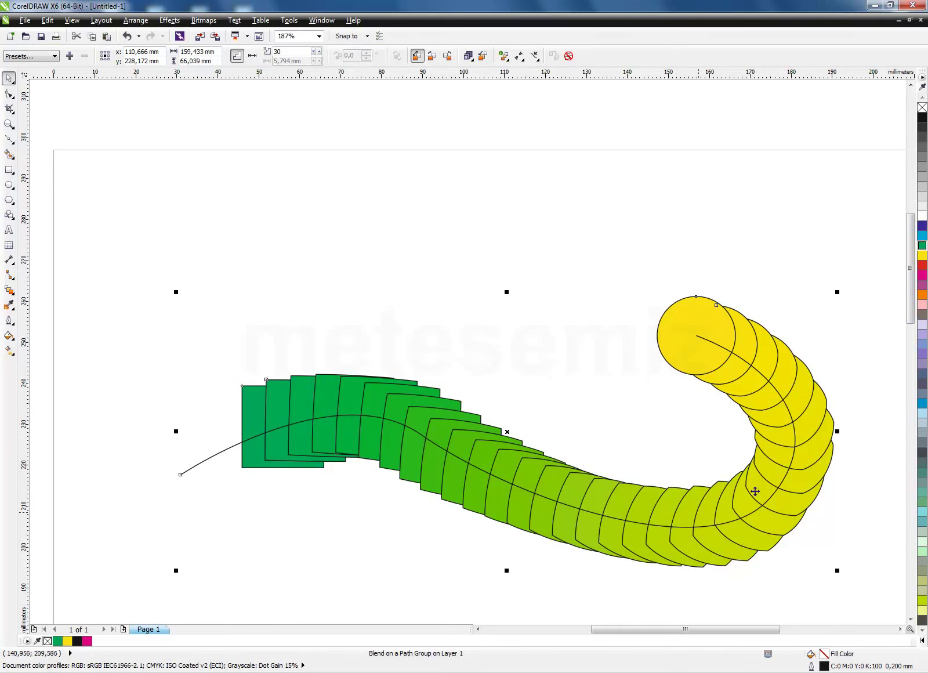
left_click(504, 57)
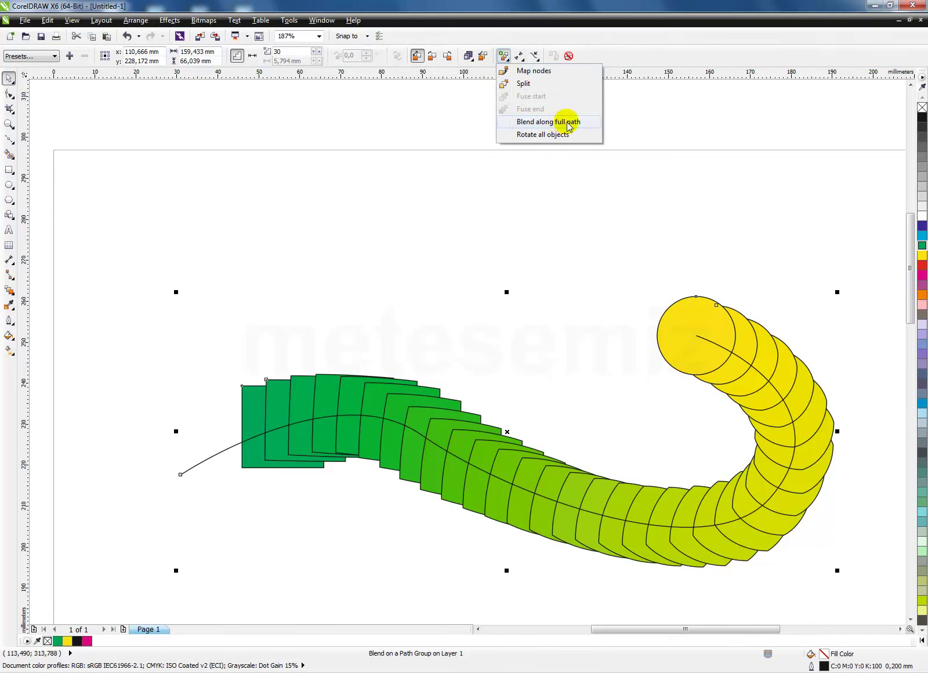
left_click(548, 122)
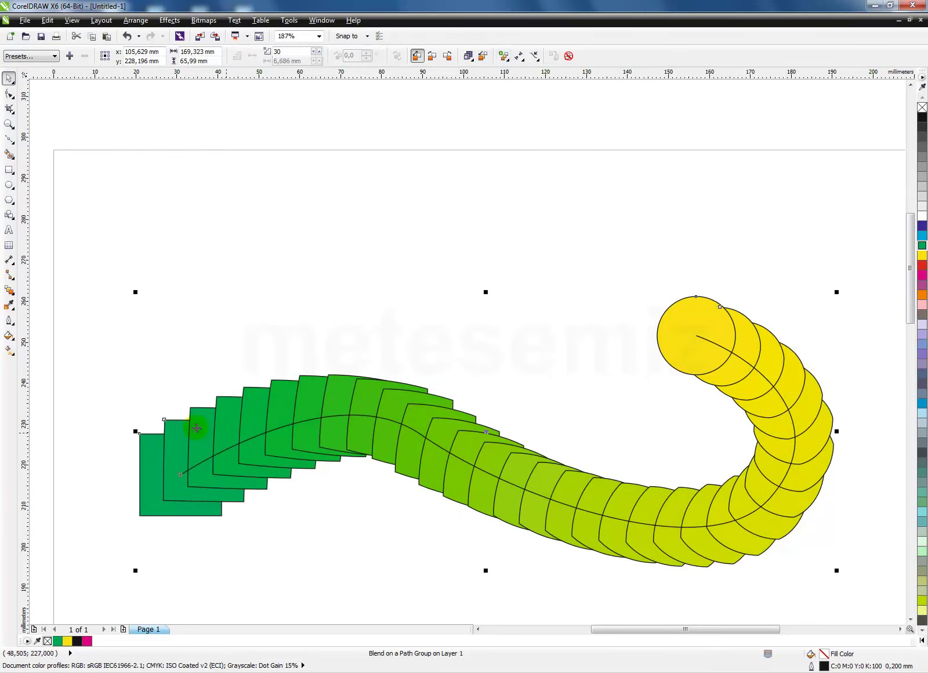
left_click(524, 227)
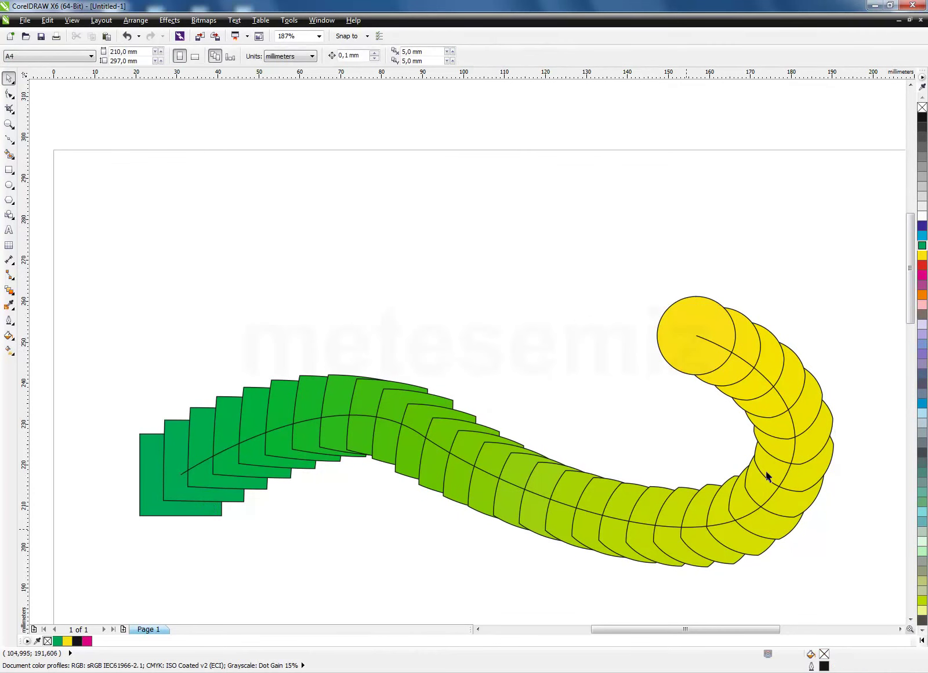
- Hide the blend's path curve by removing its outline, and reselect the blend
left_click(736, 361)
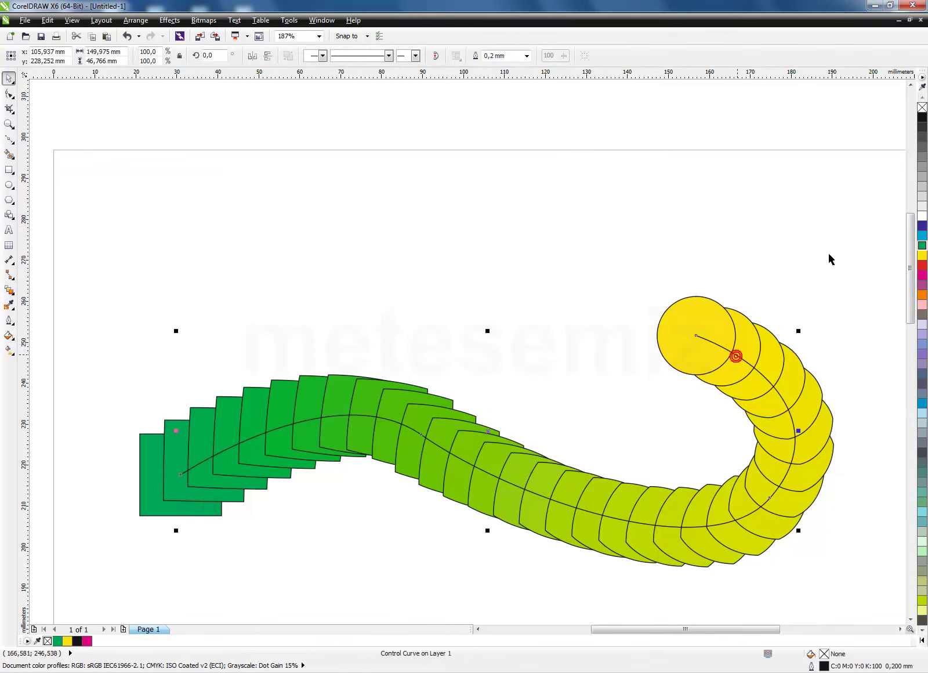
right_click(922, 107)
key("Escape")
left_click(698, 399)
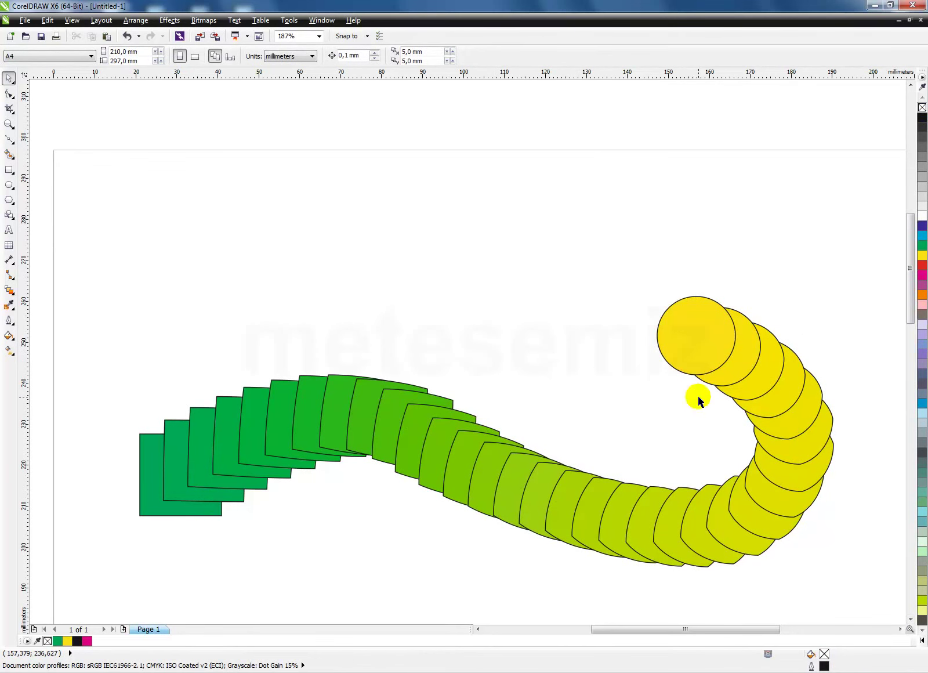
left_click(797, 443)
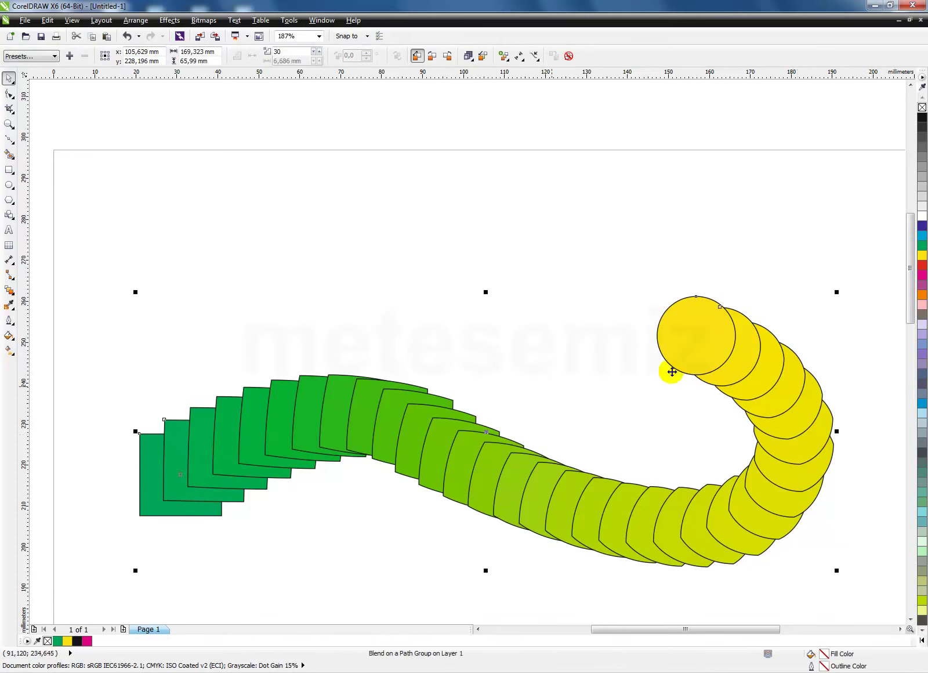
- Reshape the blend's path by moving its third node up and left, above the middle of the curve
left_click(770, 397)
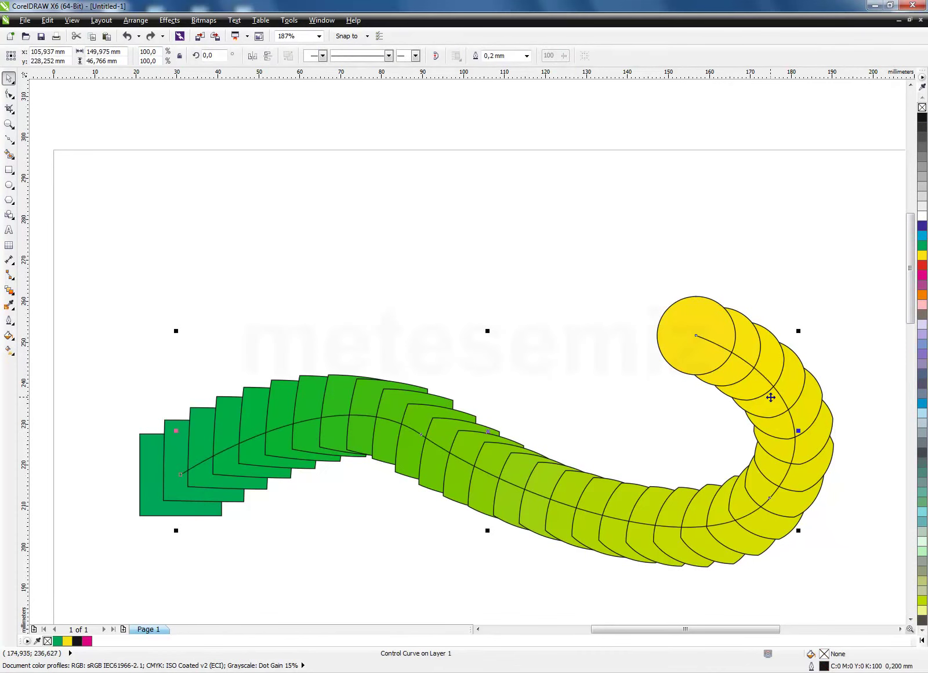
left_click(9, 93)
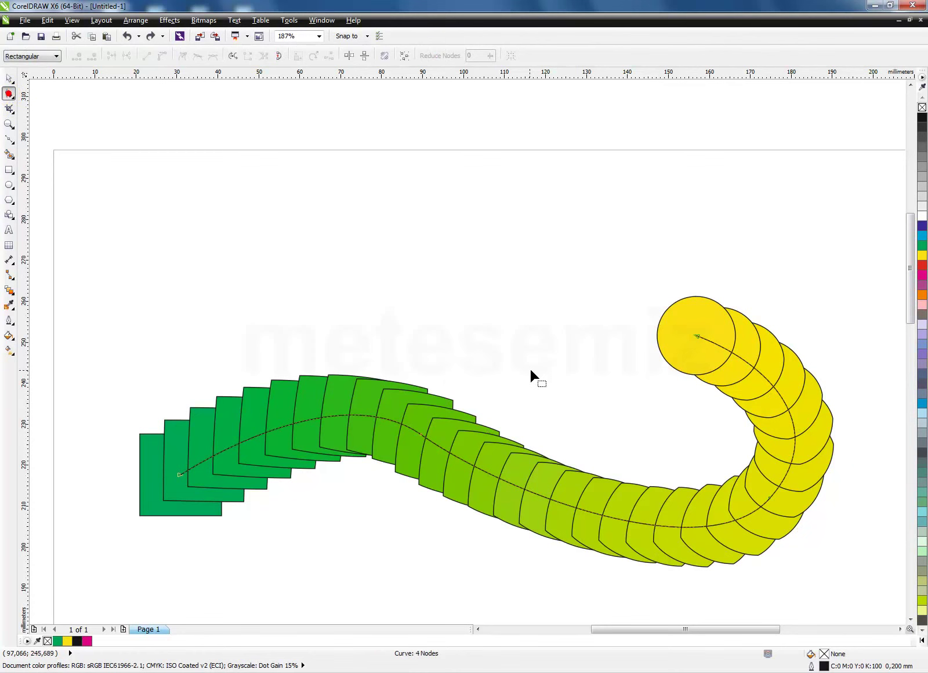
left_click(697, 339)
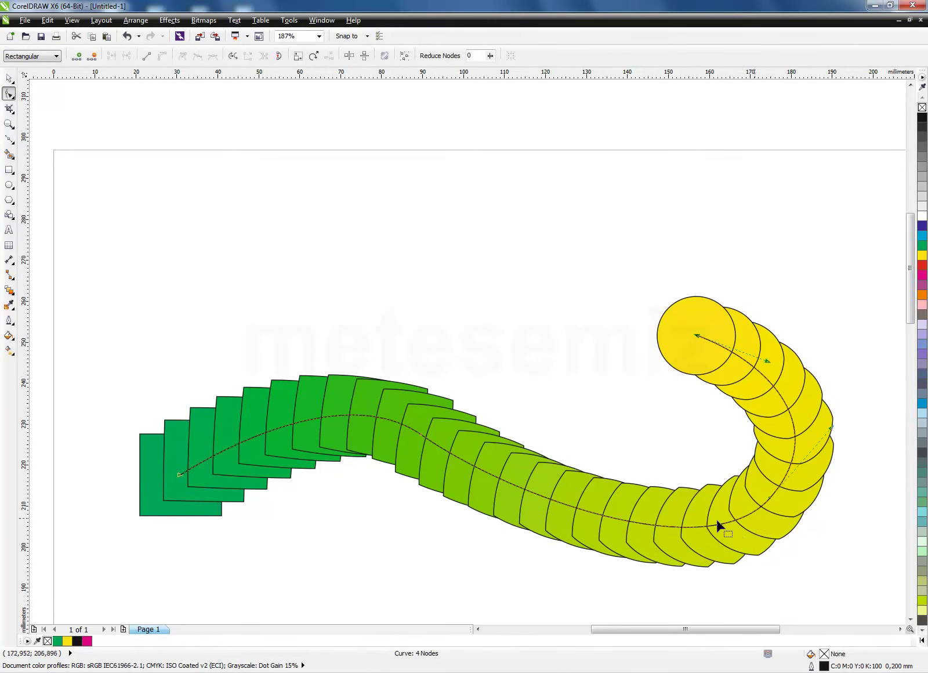
left_click_drag(770, 498, 397, 240)
left_click(9, 77)
left_click(152, 113)
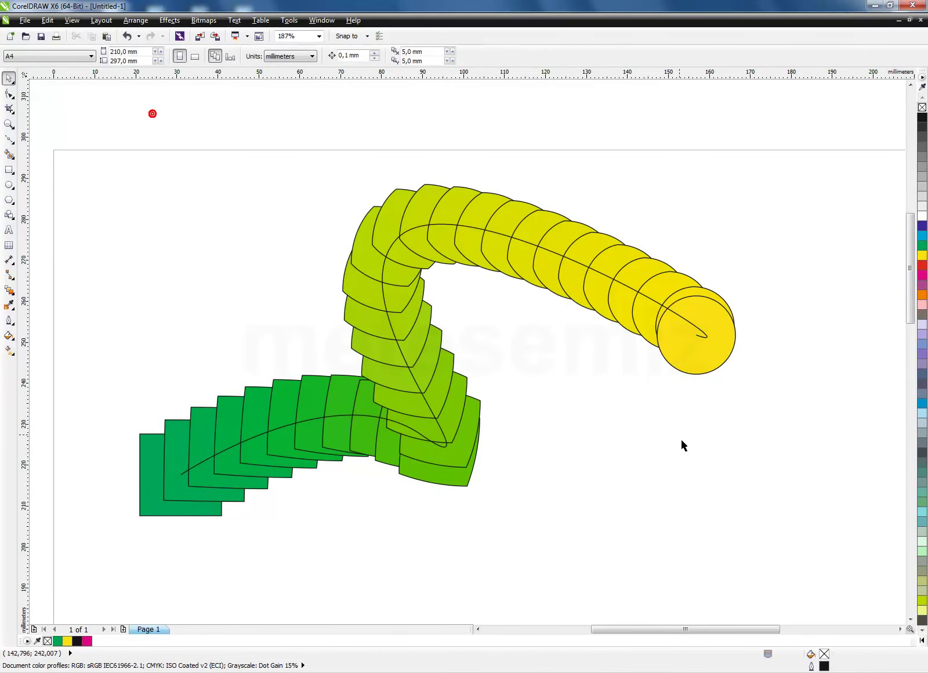
- Delete the green-to-yellow blend together with its path
left_click(538, 230)
left_click(663, 521)
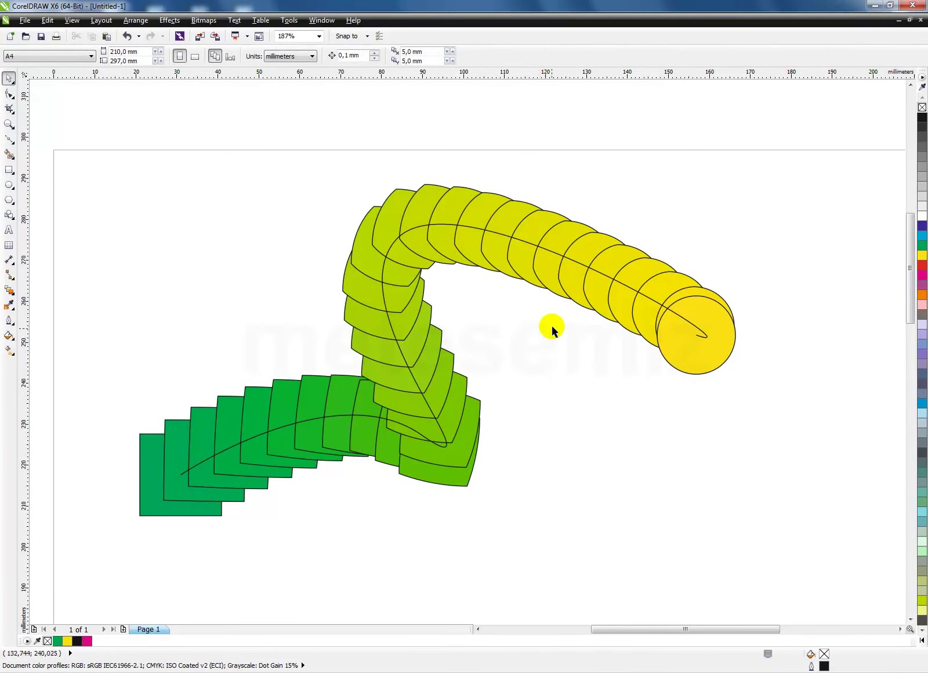
left_click(526, 253)
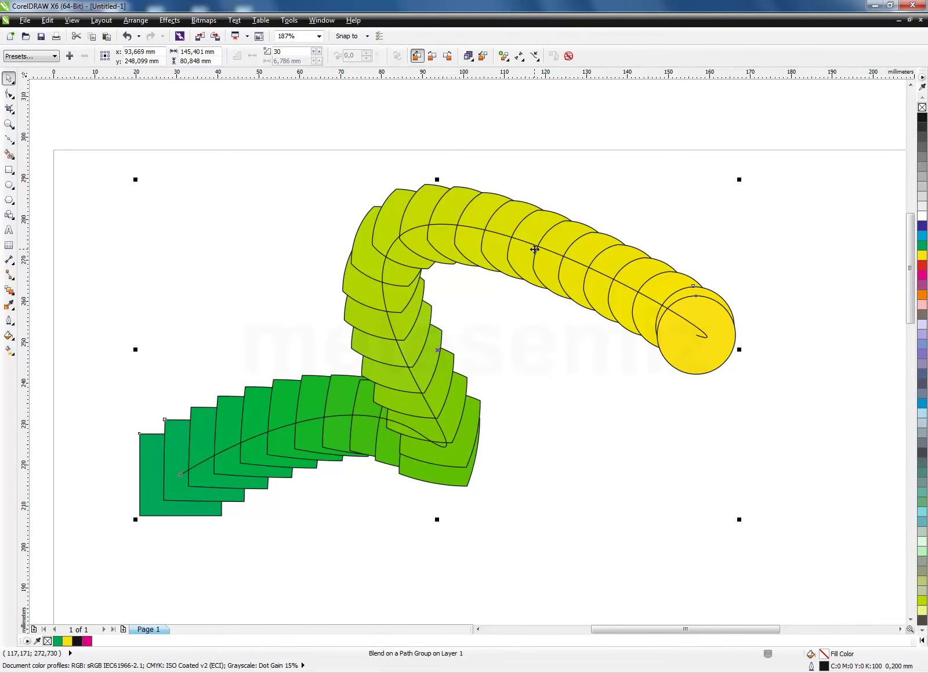
left_click(807, 498)
left_click_drag(178, 334, 91, 165)
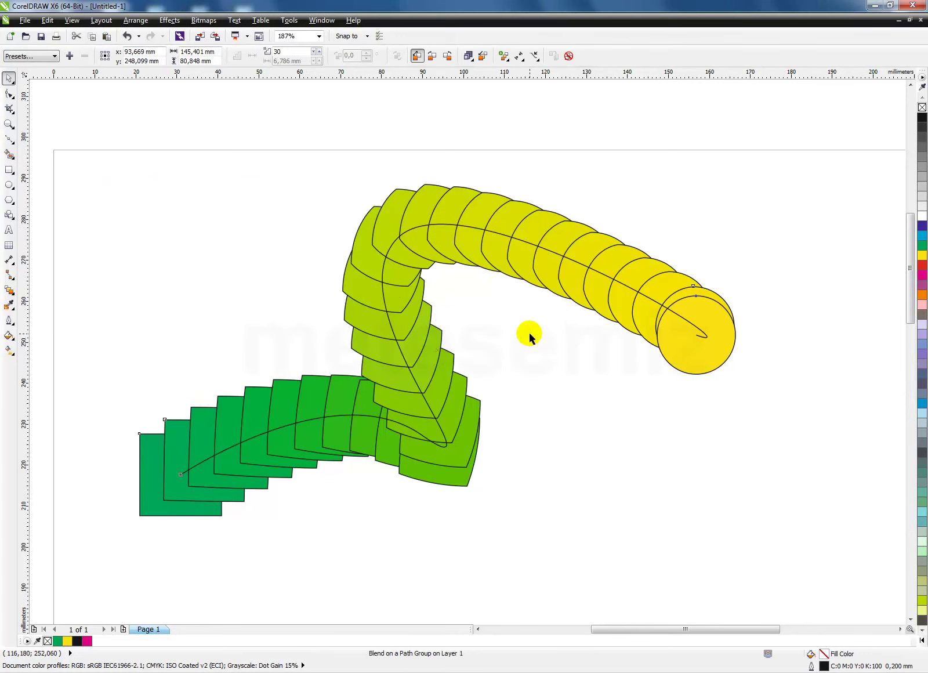
key("Delete")
- Draw a five-pointed star with sharpness 53, about 27.5 mm wide and 26 mm high, in the upper left of the page
scroll(509, 400, "down", 5)
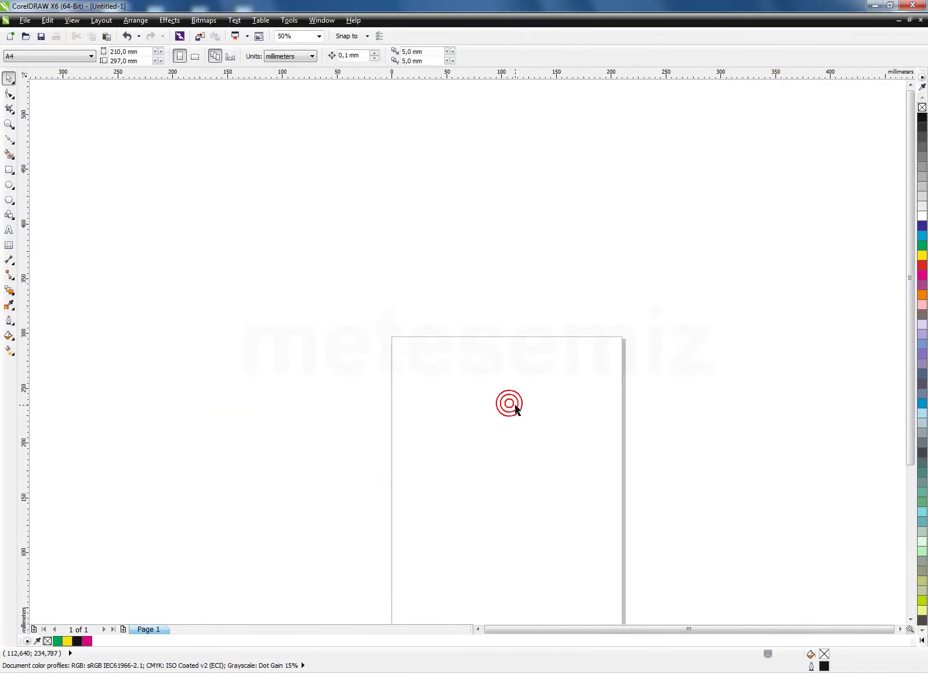
left_click(910, 619)
left_click(899, 629)
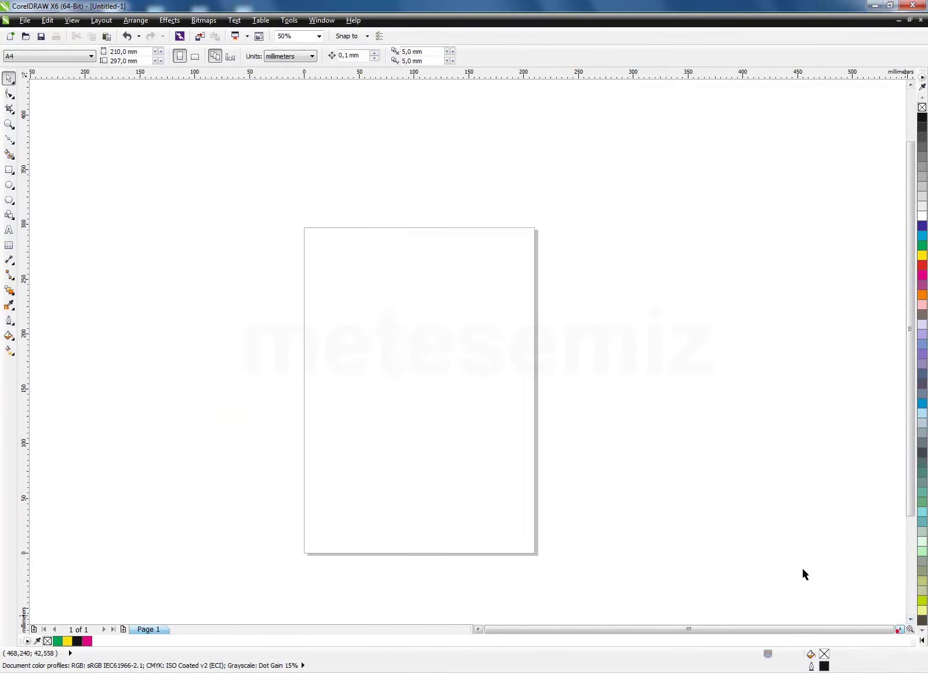
key("F2")
left_click_drag(286, 215, 546, 428)
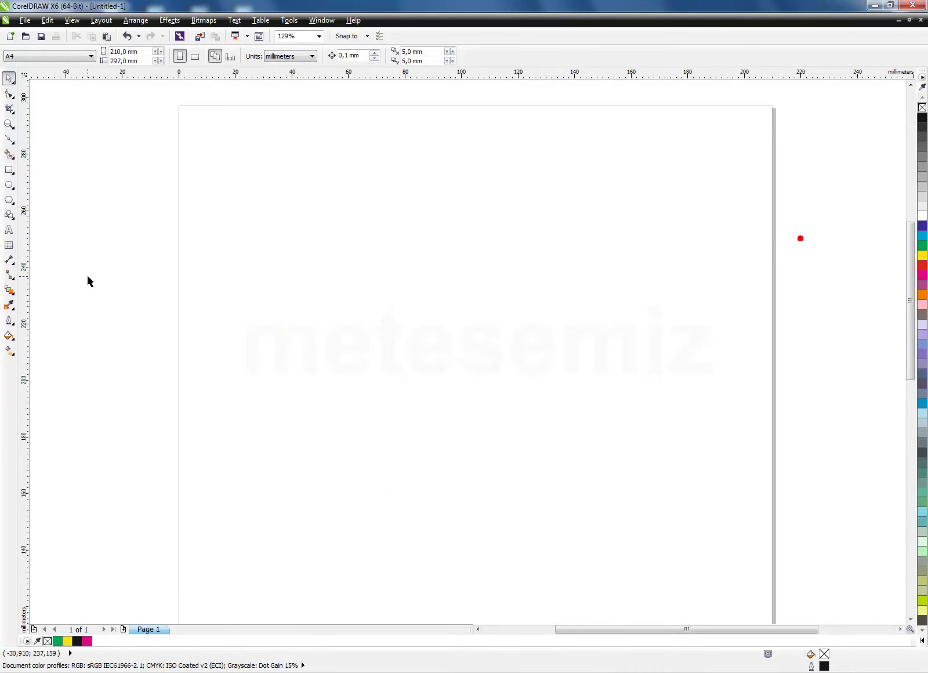
left_click(12, 203)
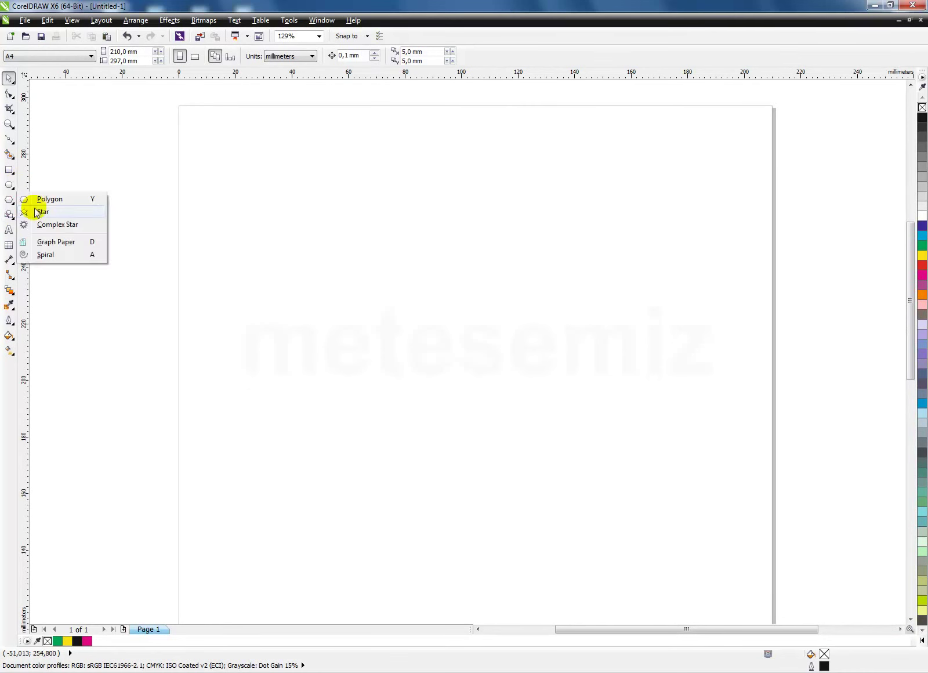
left_click(36, 207)
double_click(300, 58)
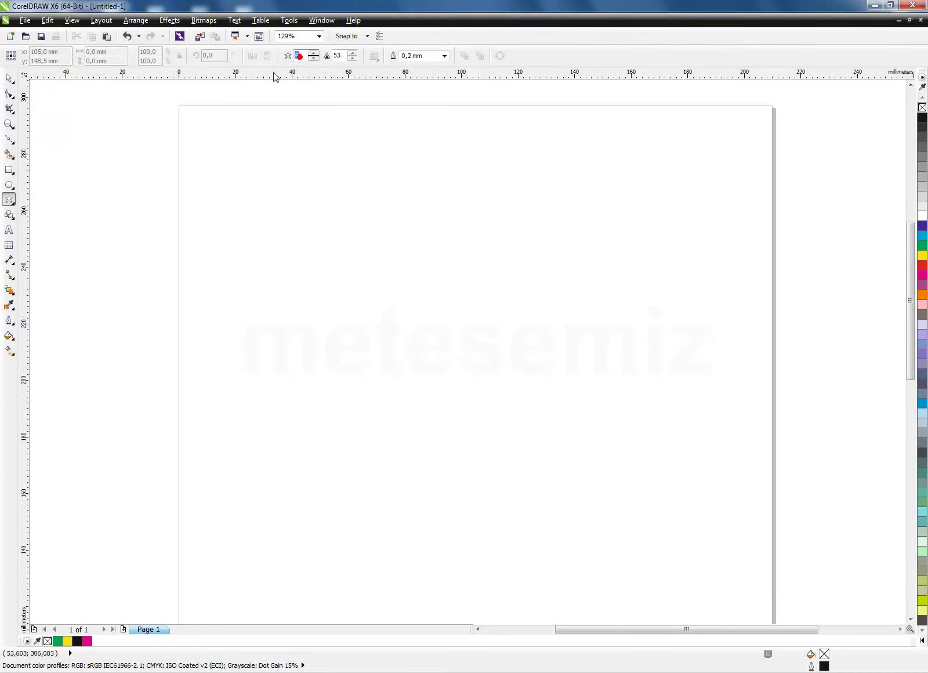
left_click_drag(272, 197, 353, 277)
- Duplicate the star about 53 mm straight to its right
left_click(9, 78)
left_click_drag(321, 239, 461, 244)
right_click(461, 244)
- Create a blend between the two stars and deselect it
left_click(10, 291)
left_click_drag(293, 257, 359, 248)
left_click(9, 78)
left_click(602, 251)
left_click(444, 272)
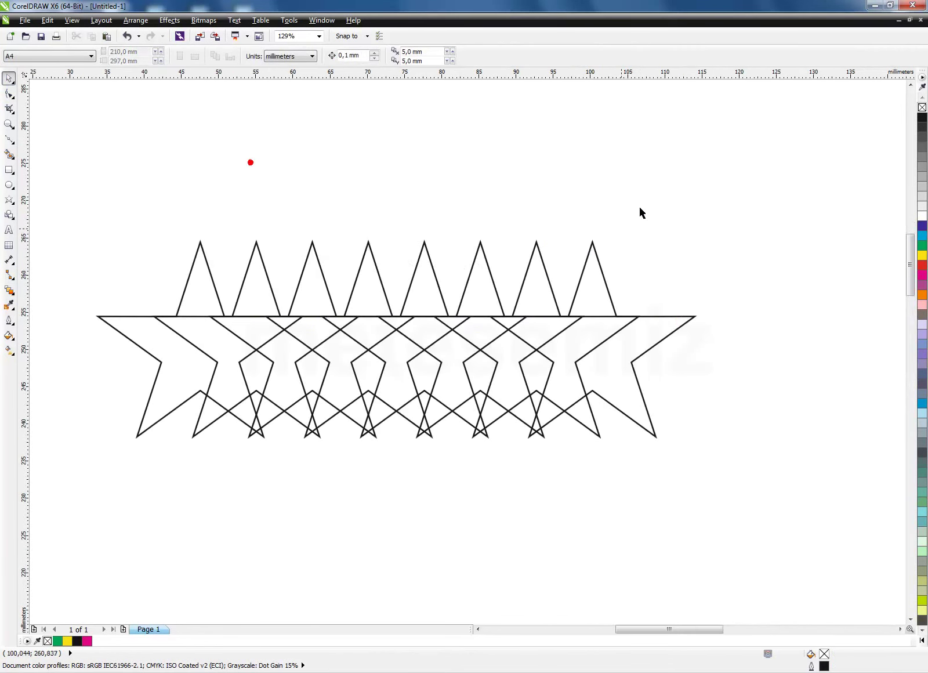
- Fill the blend's right control star yellow and its left control star orange
left_click(491, 226)
left_click(921, 256)
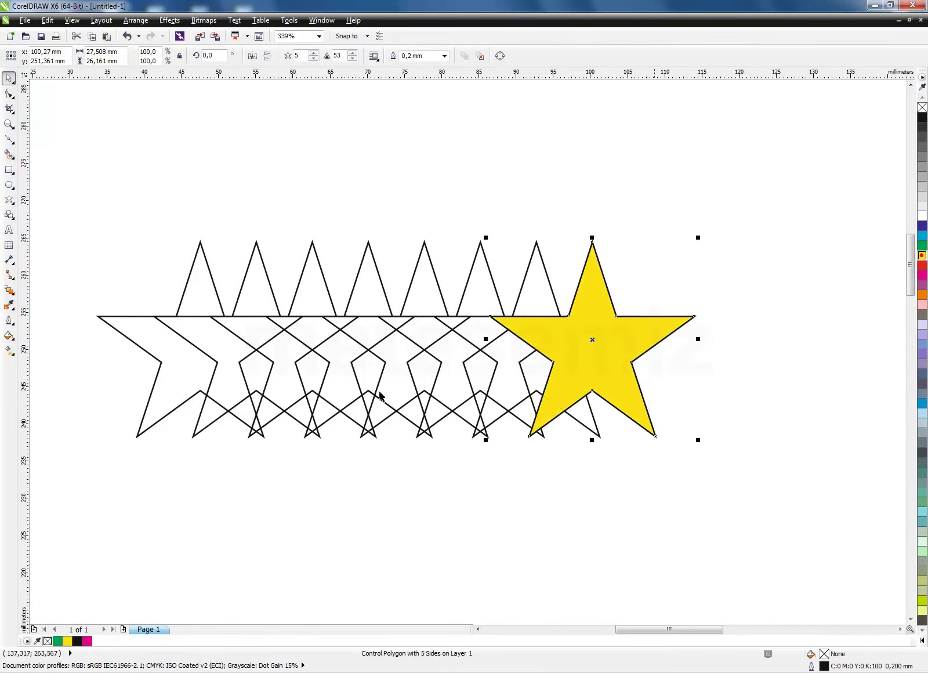
left_click(133, 341)
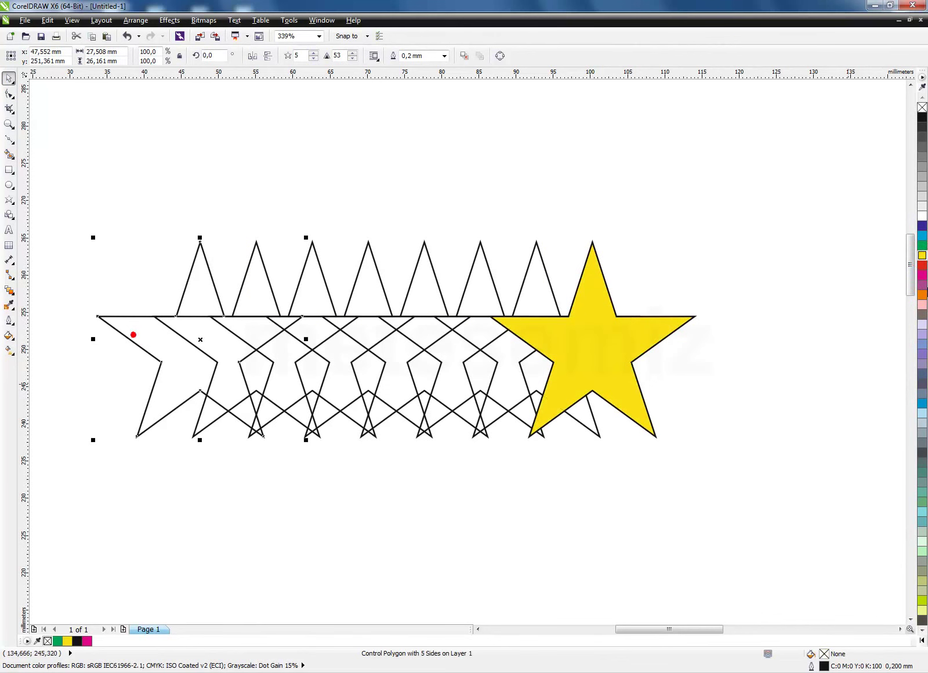
left_click(921, 294)
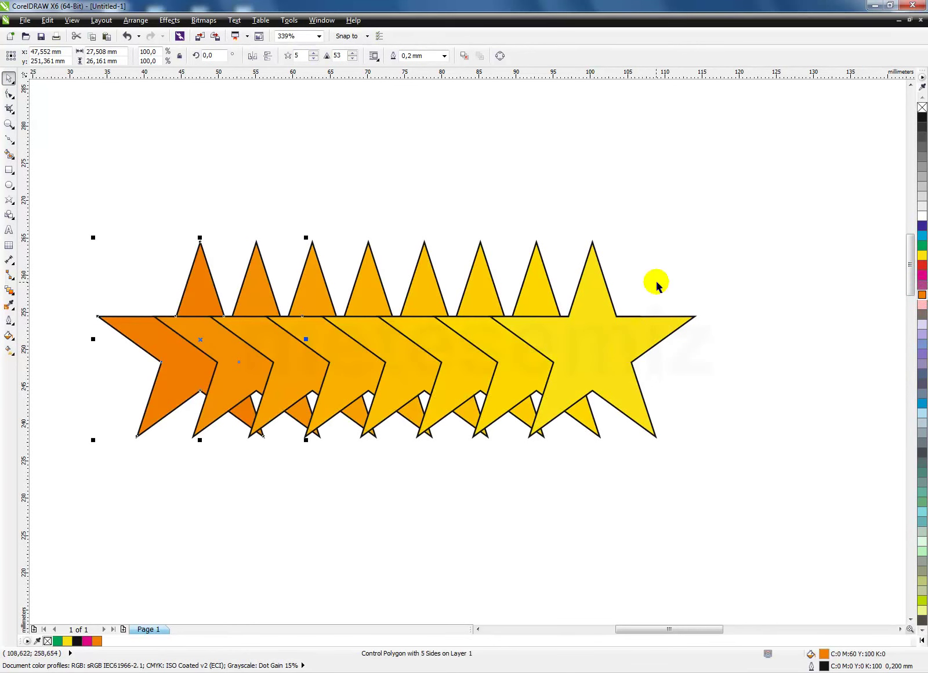
- Remove the outline from the whole star blend and deselect it
left_click(375, 354)
right_click(922, 107)
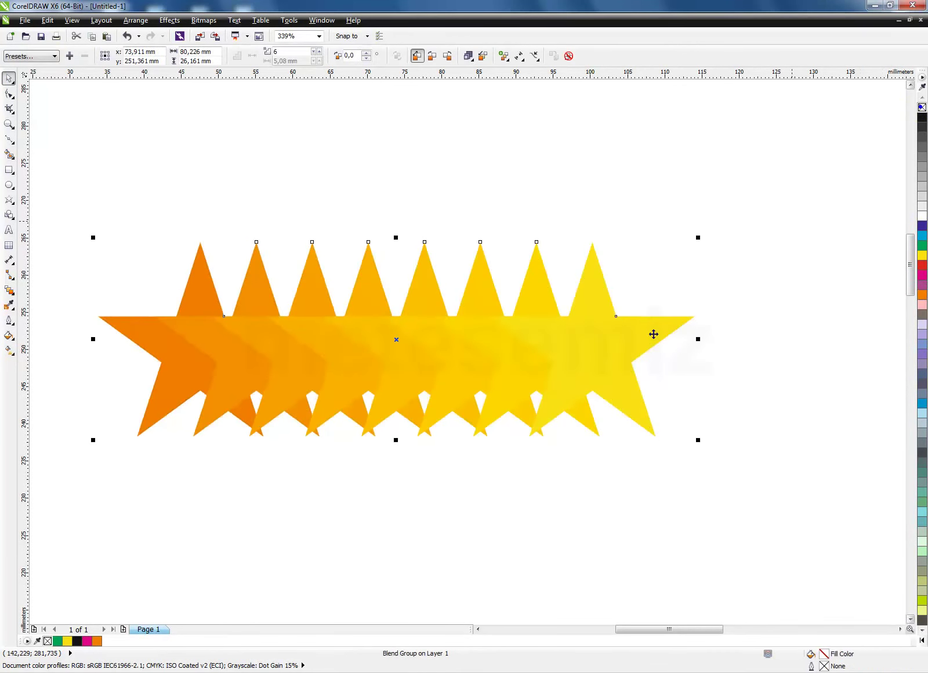
left_click(725, 275)
- Scale the yellow control star down about its centre to about 6.3% of its size
left_click(654, 326)
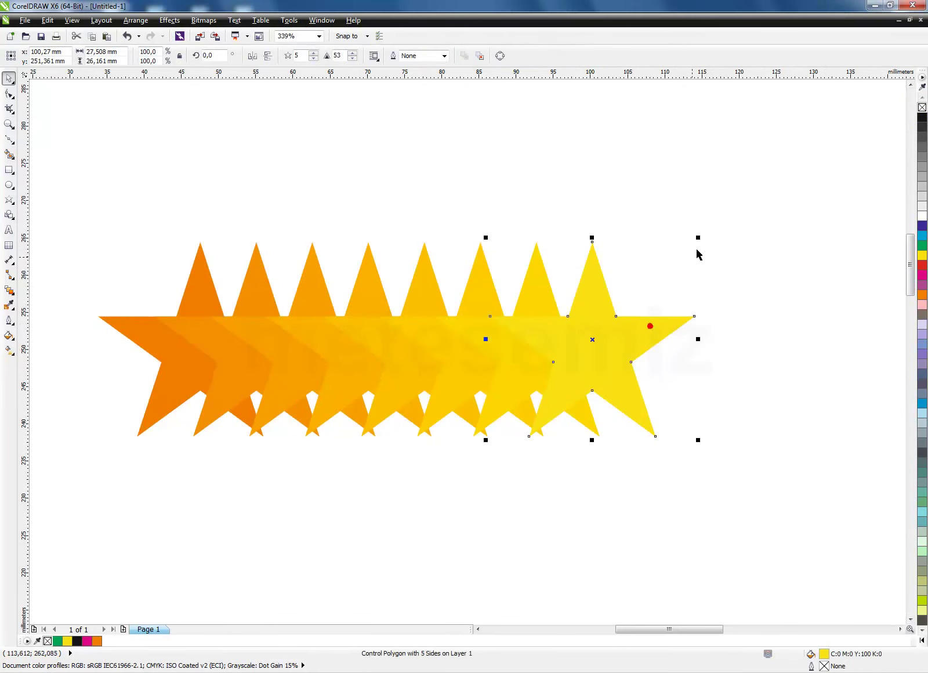
left_click_drag(690, 246, 623, 327)
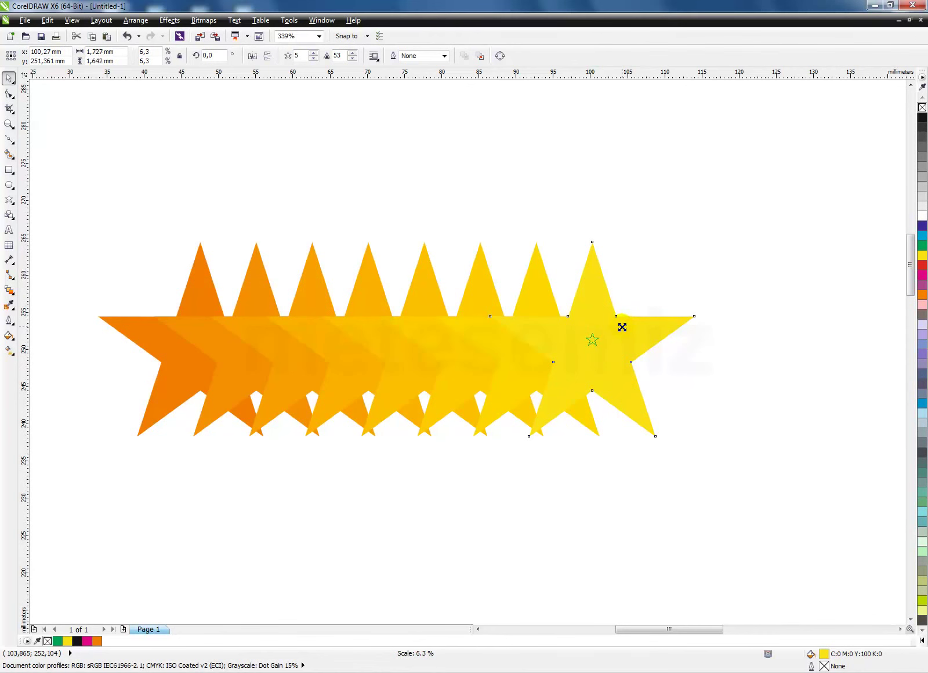
left_click_drag(621, 327, 622, 327)
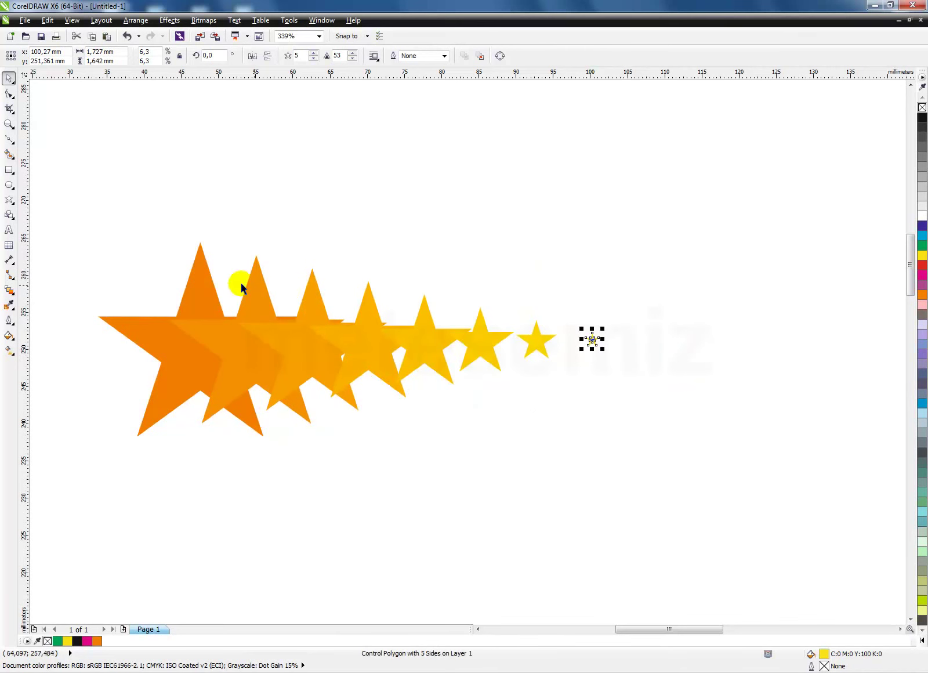
- Align the small yellow control star with the centre of the large orange control star, stacking the blend concentrically
left_click(201, 276, "shift")
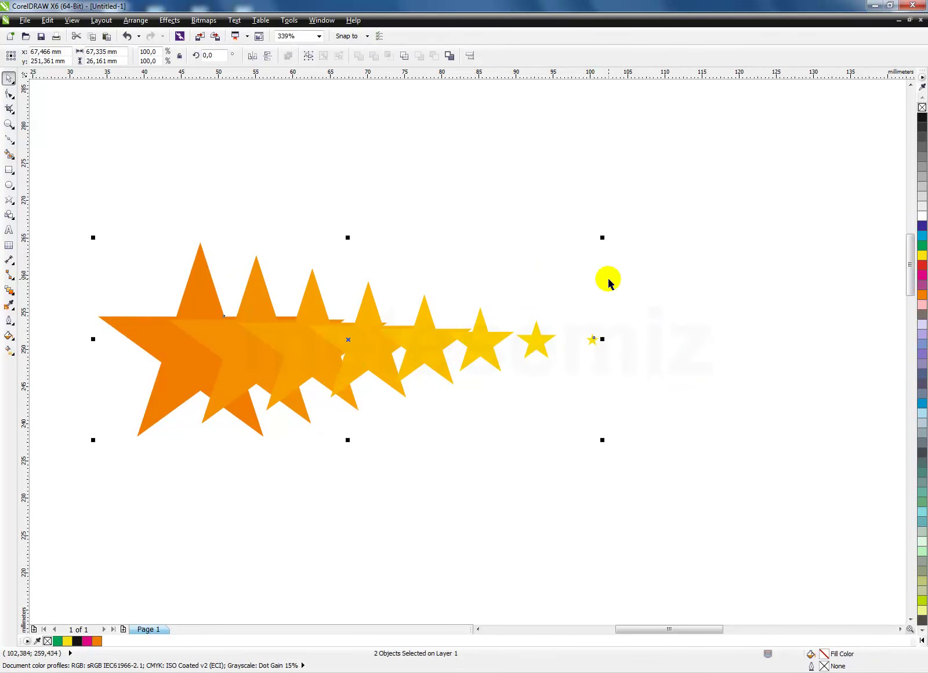
key("ctrl+z")
left_click(404, 366)
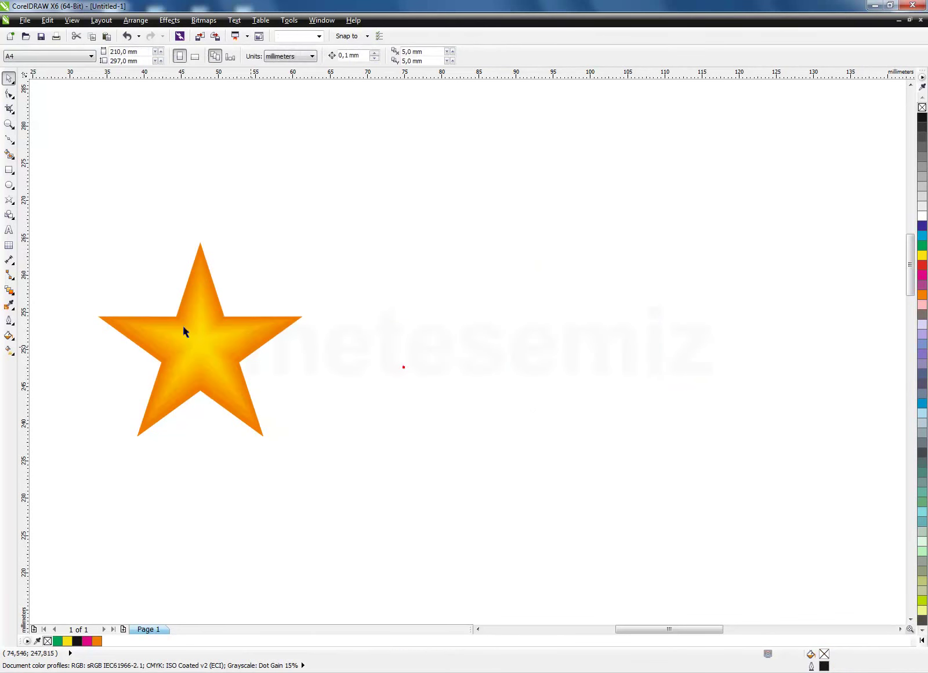
- Set the number of steps in the concentric star blend to 15
left_click(255, 332)
double_click(289, 52)
type("15")
key("Return")
left_click(439, 325)
- Enlarge the small yellow star at the blend's centre to about 2.8 mm wide, keeping it centred
left_click(218, 337)
left_click(453, 327)
key("z")
left_click_drag(149, 302, 291, 399)
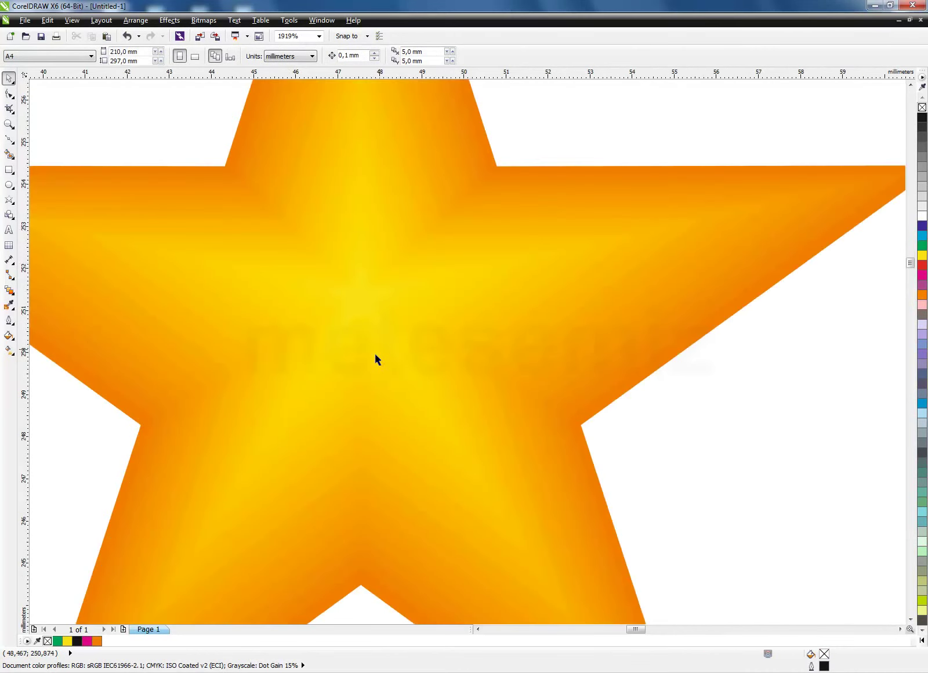
left_click(371, 311)
left_click_drag(401, 333, 425, 356)
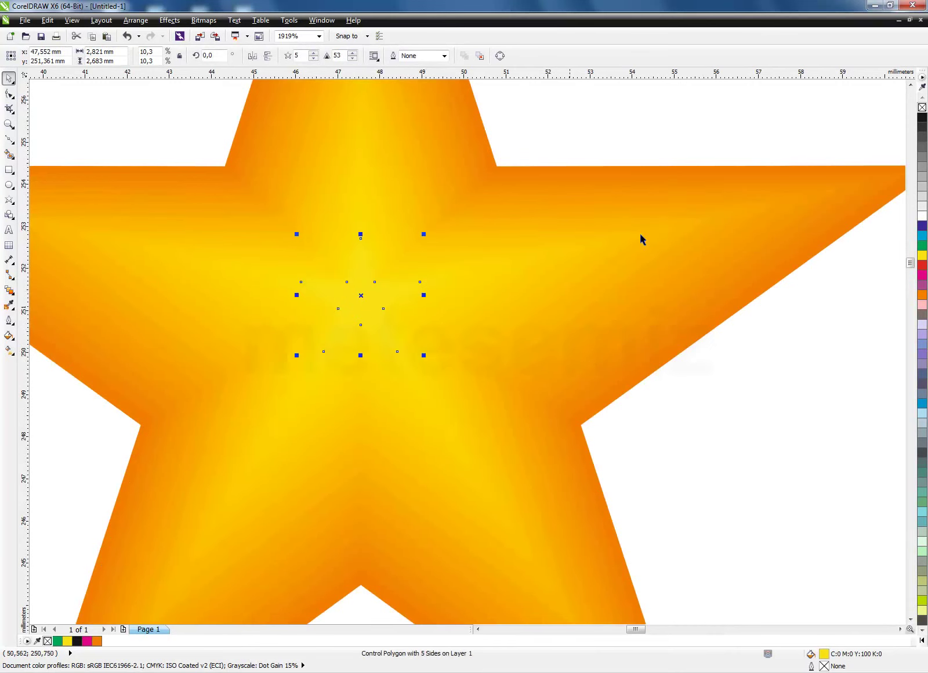
scroll(642, 239, "down", 2)
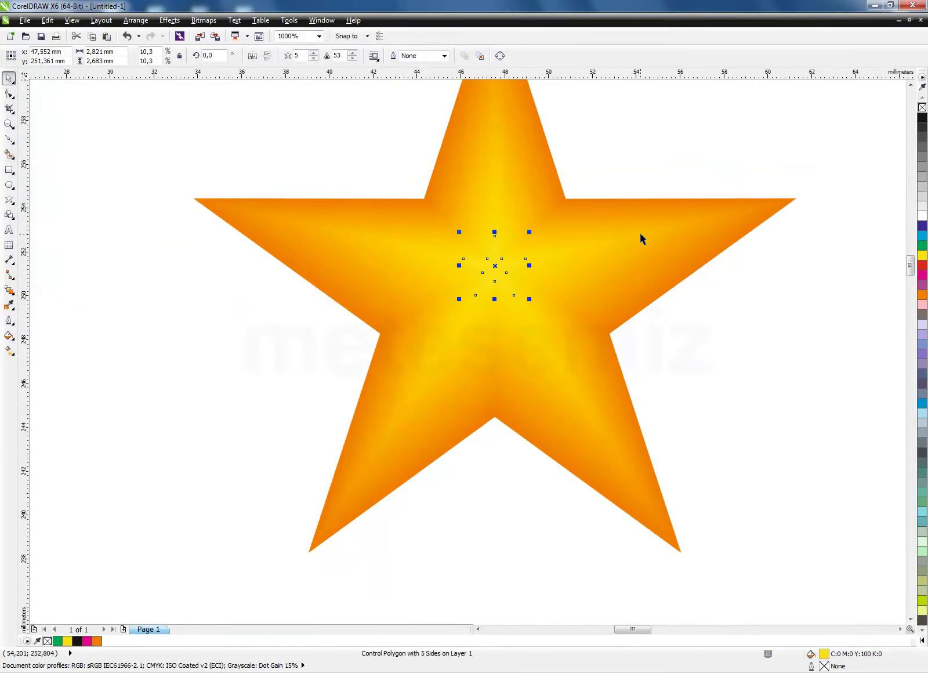
left_click(791, 201)
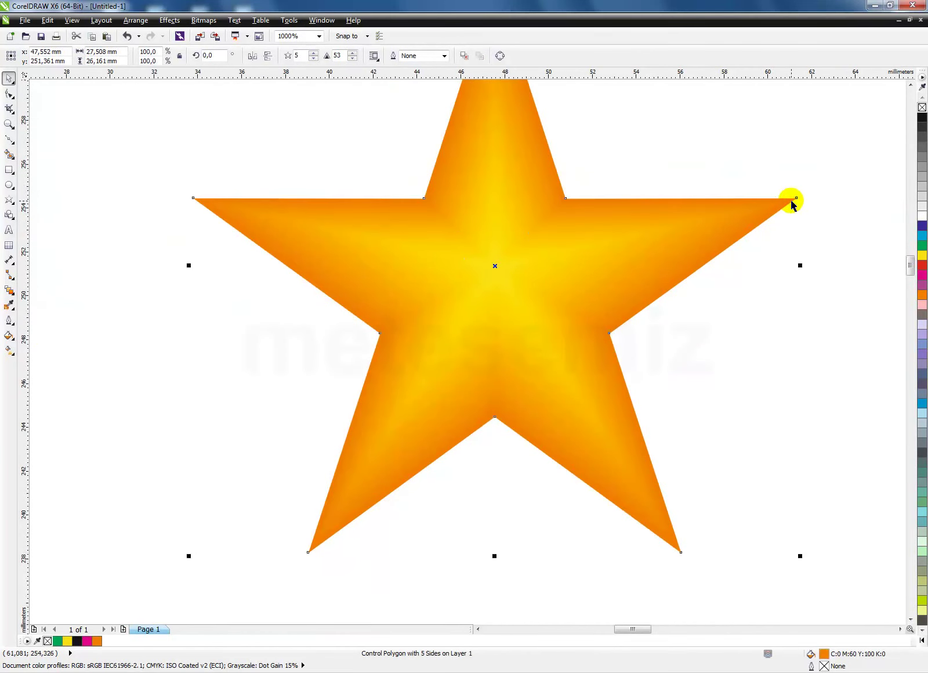
left_click(791, 354)
- Break the concentric star blend apart into separate objects
scroll(791, 354, "down", 2)
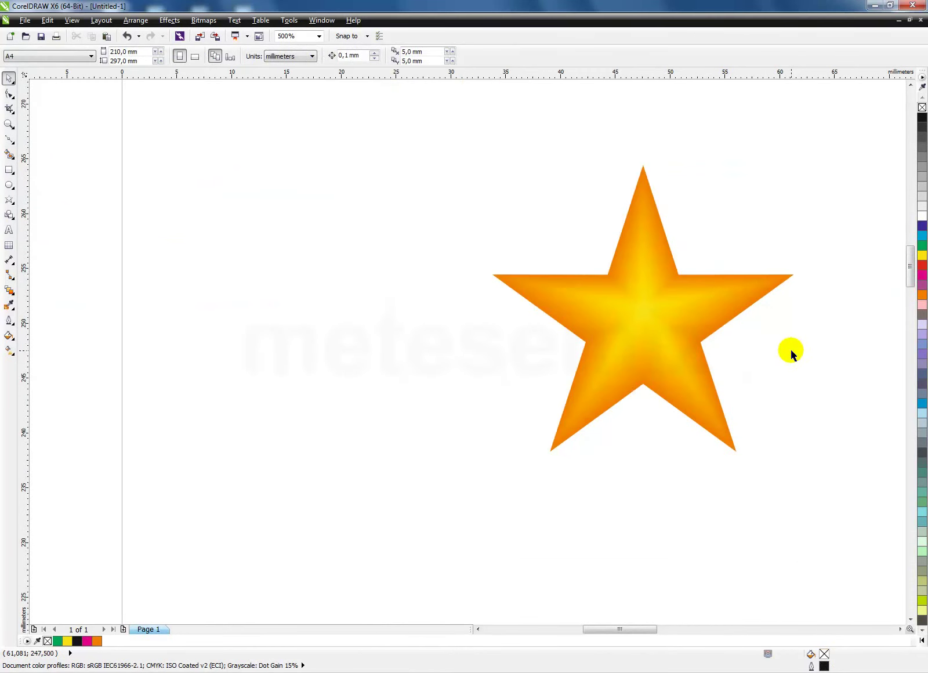
scroll(797, 385, "down", 2)
left_click(900, 628)
left_click(910, 619)
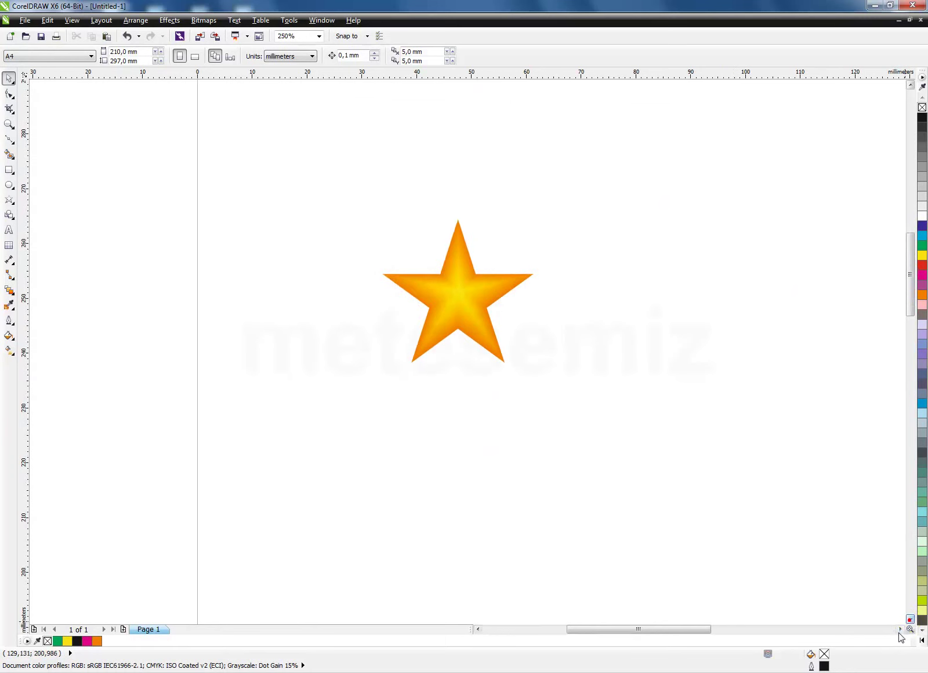
left_click(900, 628)
left_click(380, 291)
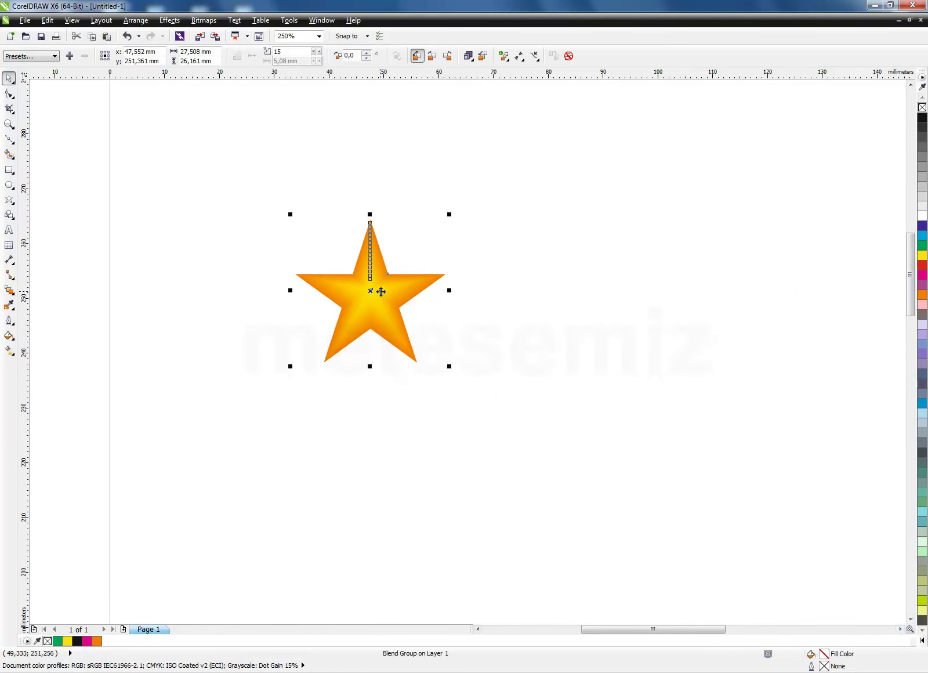
left_click(131, 20)
left_click(179, 151)
left_click(566, 254)
- Select all the parts of the star and group them into one object
left_click(395, 291)
key("ctrl+a")
right_click(381, 306)
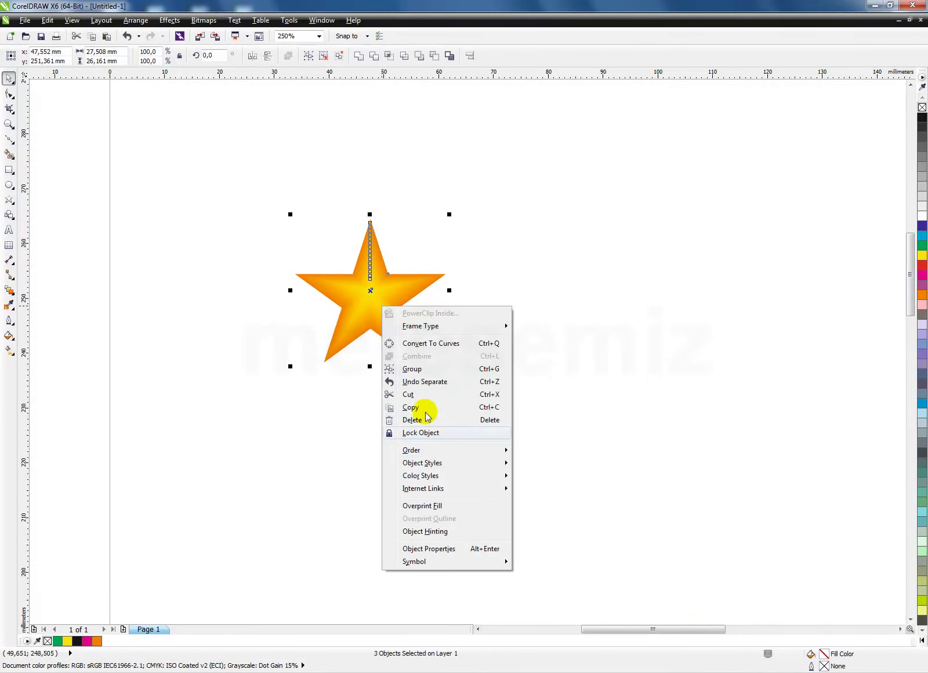
left_click(414, 369)
left_click(526, 235)
left_click(371, 294)
left_click(607, 310)
- Move the grouped star to the upper-left corner of the page
scroll(533, 230, "down", 2)
left_click_drag(594, 165, 322, 371)
left_click_drag(453, 253, 369, 212)
left_click(602, 295)
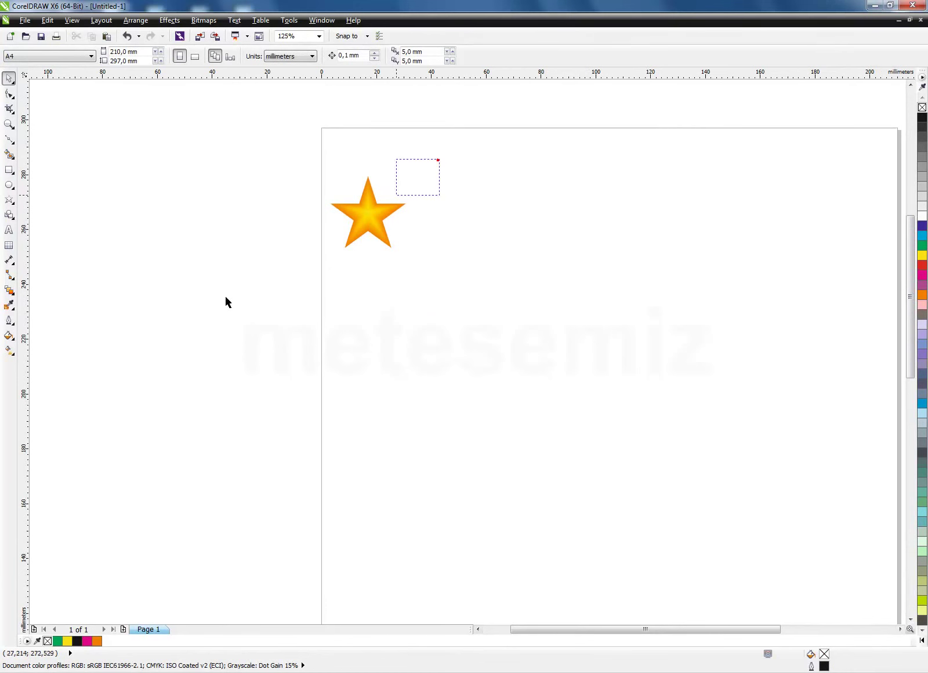
- Duplicate the grouped star about 133 mm straight to its right
left_click_drag(226, 301, 226, 302)
left_click_drag(368, 214, 734, 213)
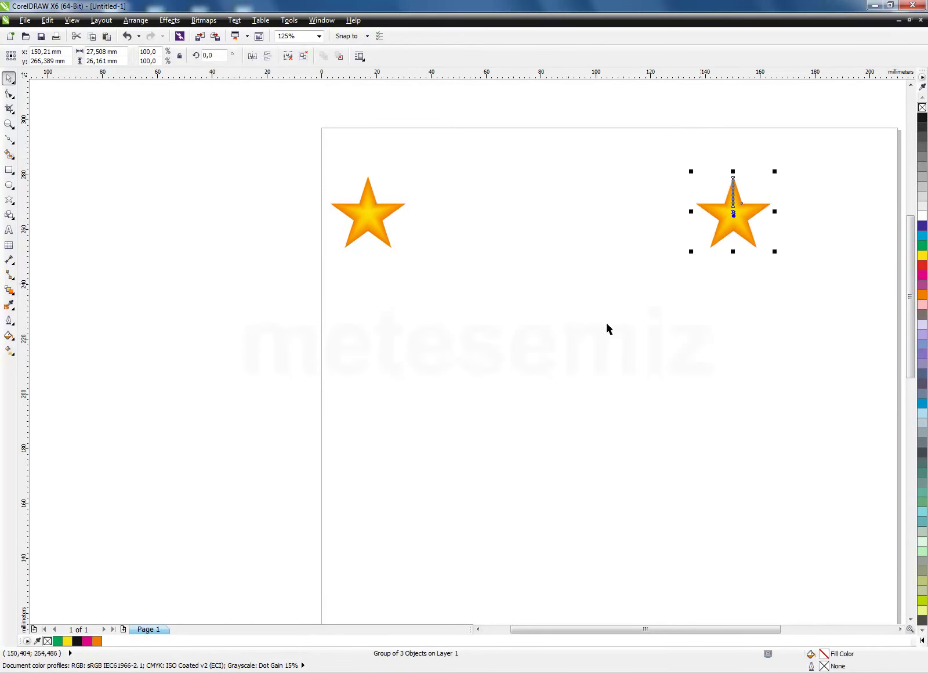
left_click(582, 300)
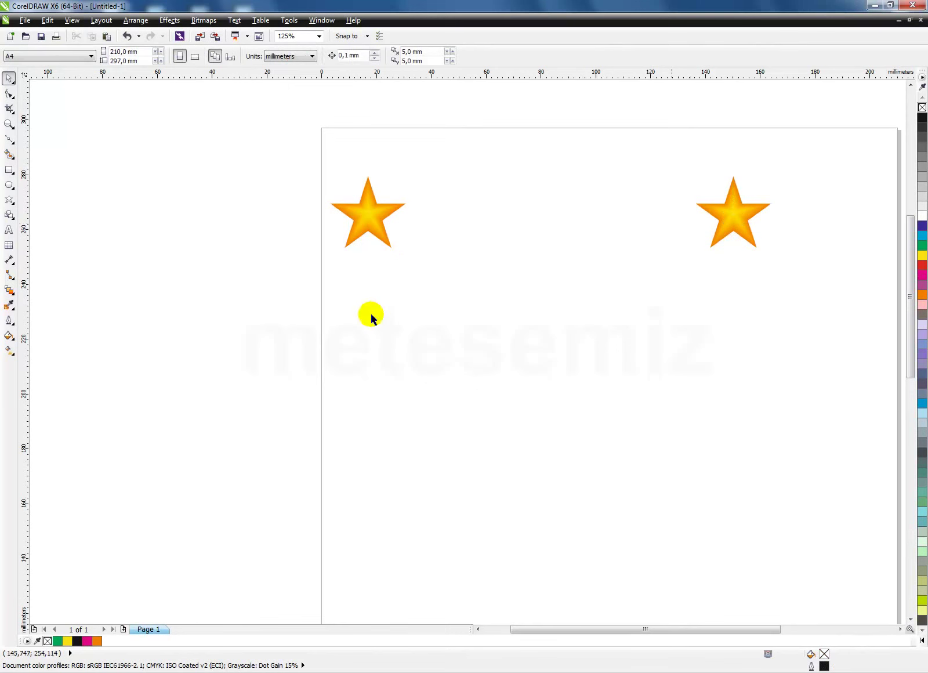
left_click(376, 239)
left_click(666, 339)
left_click(378, 215)
left_click(734, 217)
left_click(609, 345)
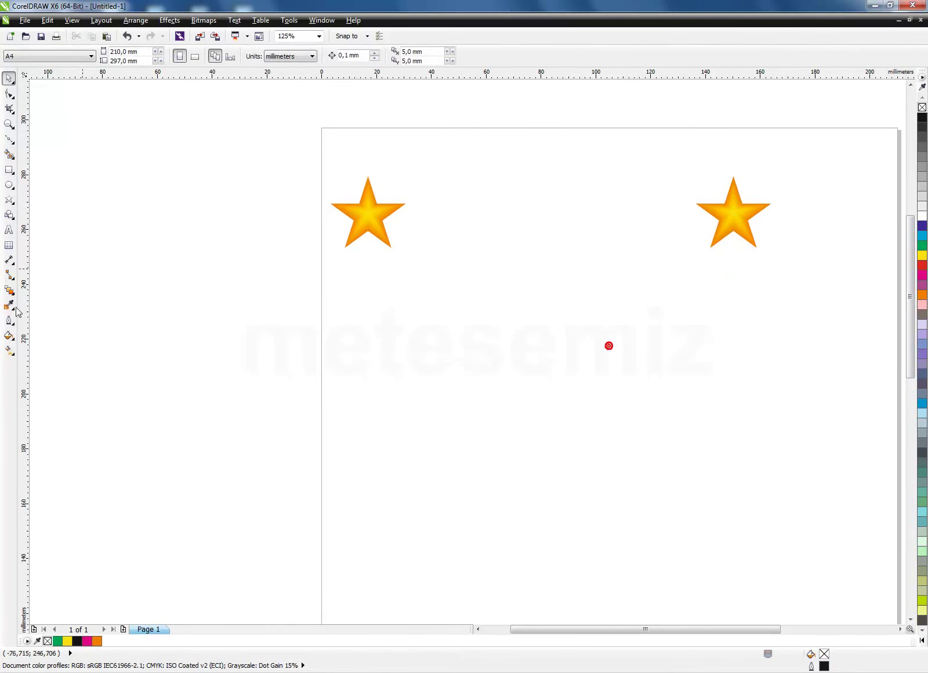
- Blend the left grouped star into the right one with 14 steps
left_click(8, 291)
left_click_drag(368, 212, 733, 213)
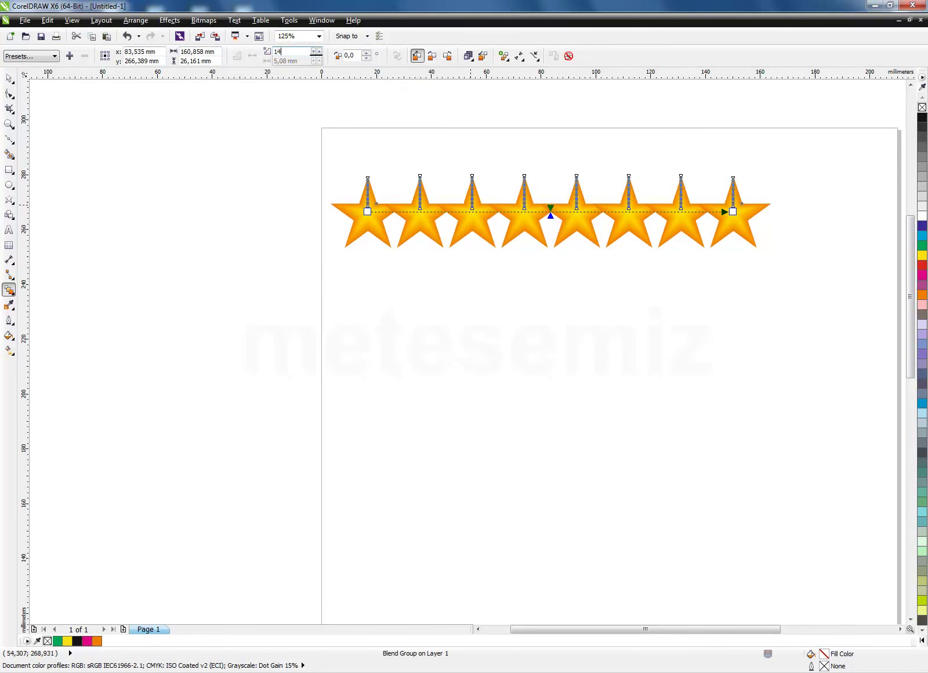
key("Return")
left_click(8, 78)
left_click(254, 243)
left_click(565, 227)
left_click(752, 387)
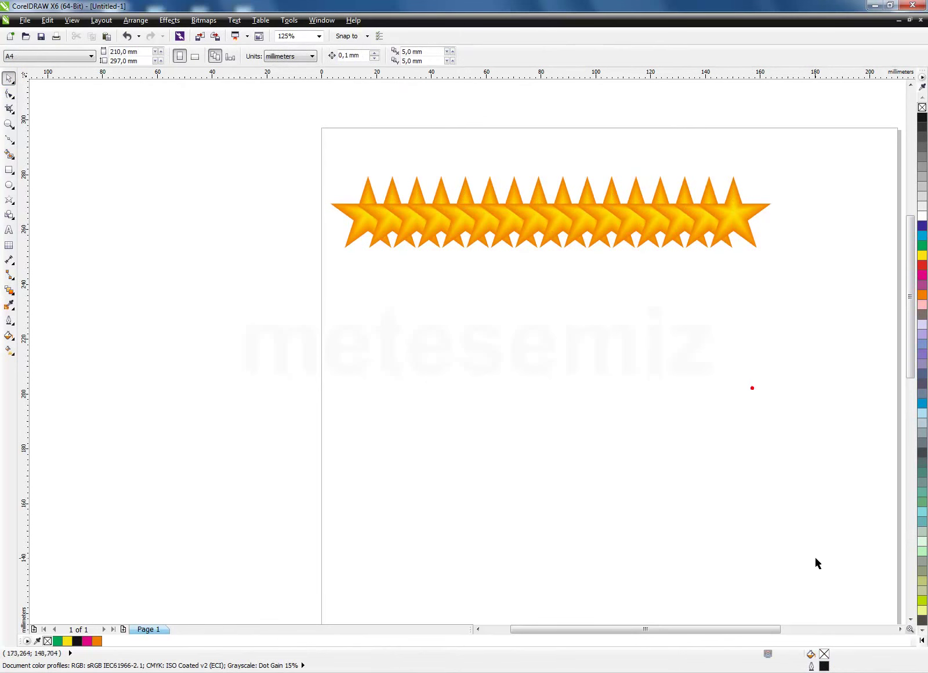
- Scale both end stars of the blend together about their common centre to about 34% of their size
left_click(744, 224)
left_click(355, 231)
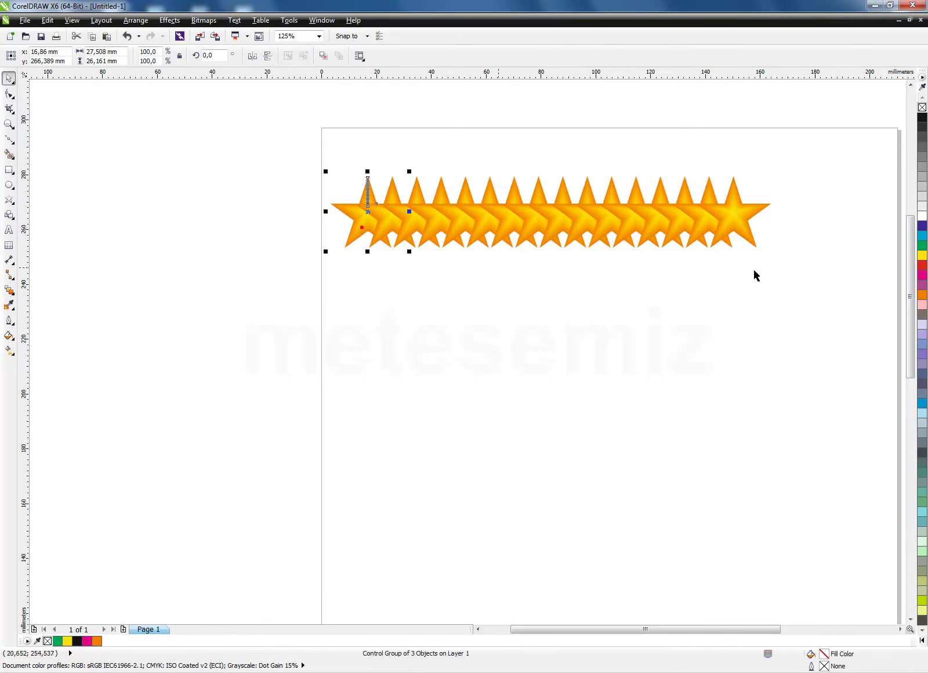
left_click(749, 236, "shift")
left_click_drag(774, 251, 629, 257)
left_click(797, 308)
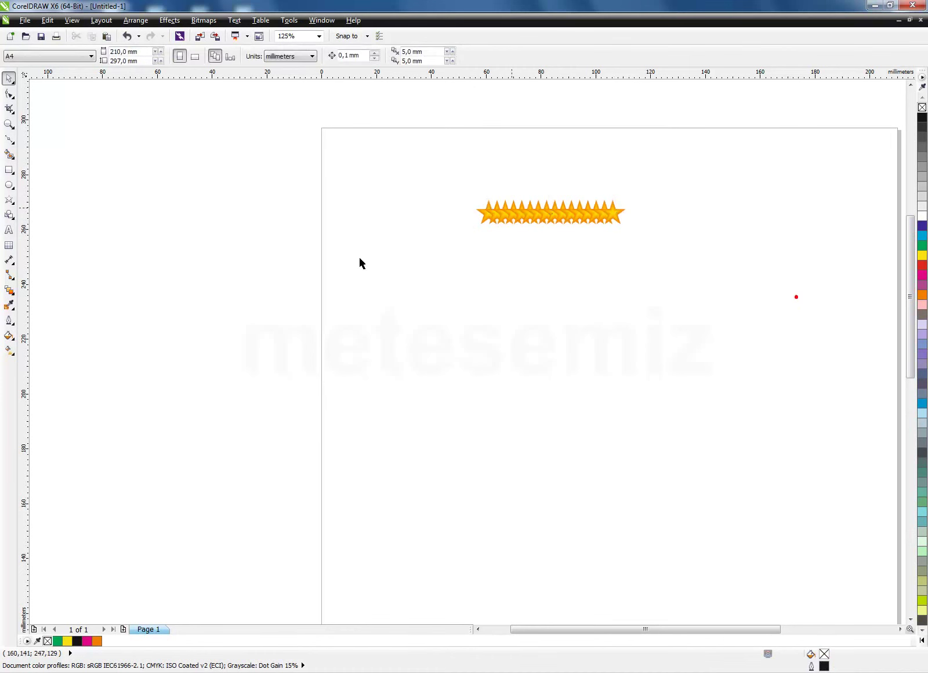
- Draw a circle about 84 mm in diameter below the row of stars
left_click(9, 184)
left_click_drag(446, 296, 512, 361)
left_click_drag(565, 378, 679, 483)
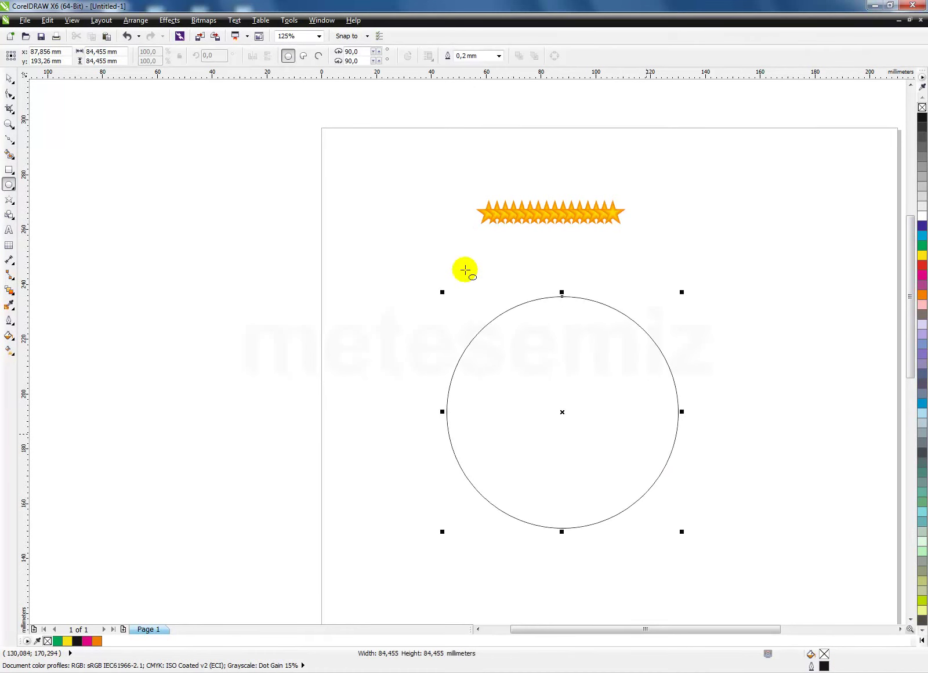
- Set the circle's diameter to 80 mm and move the circle up to just below the row of stars
left_click(8, 79)
left_click(101, 51)
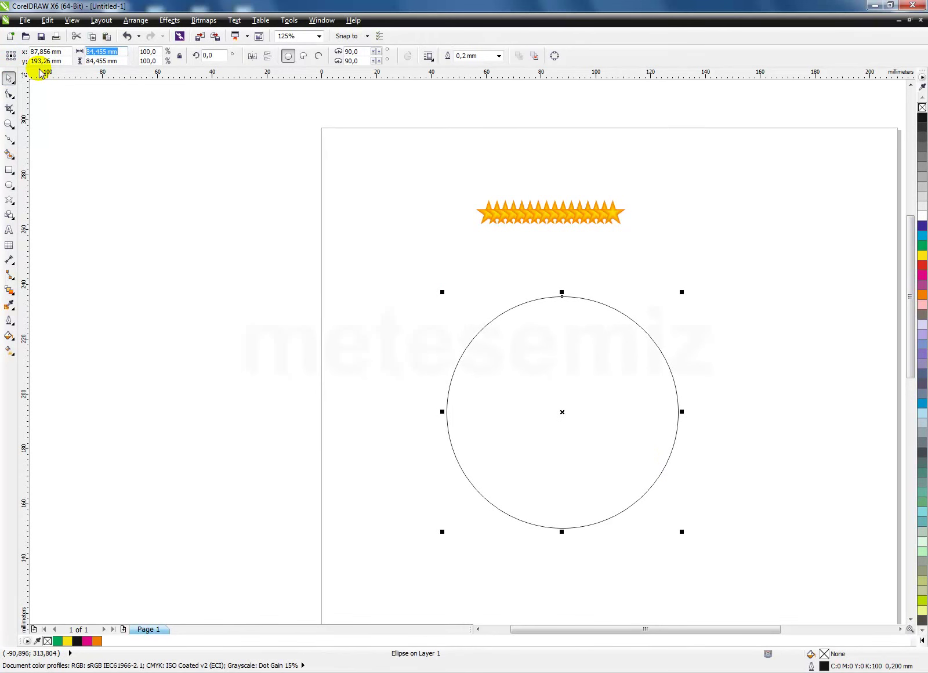
type("80")
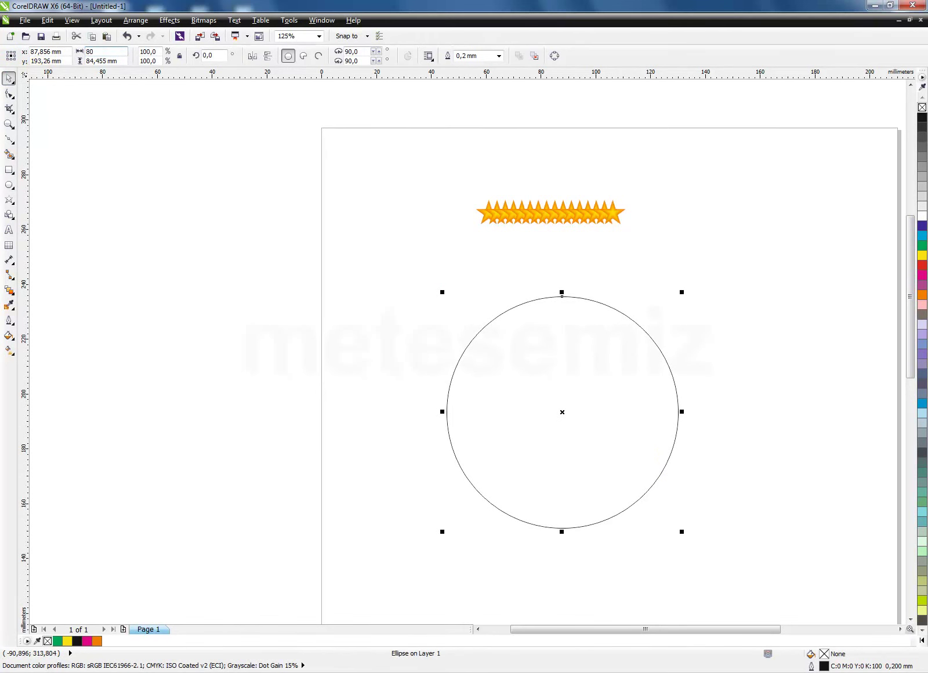
key("Return")
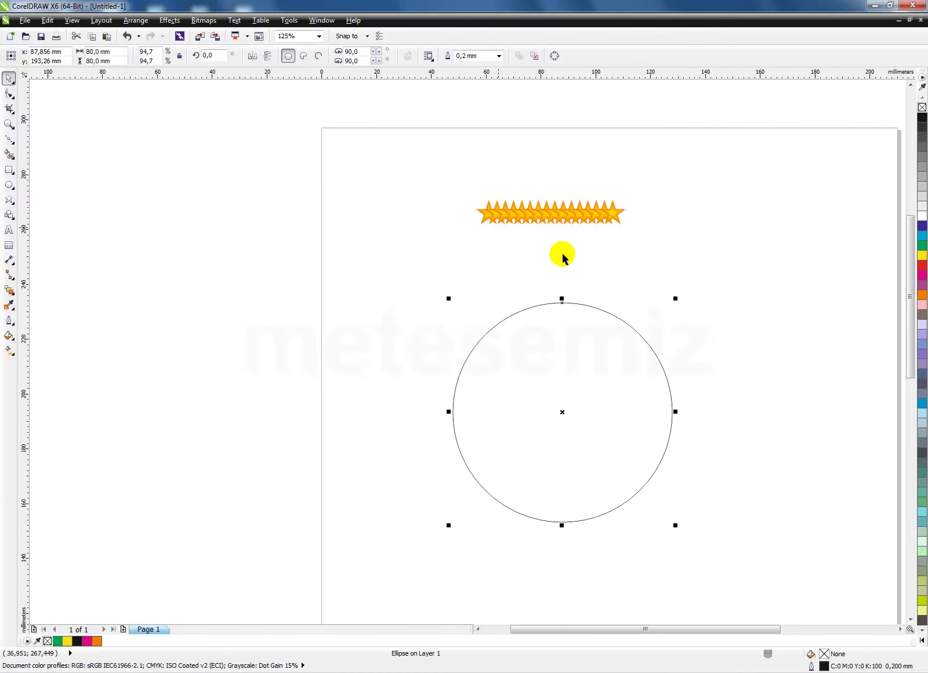
left_click(640, 237)
left_click(592, 317)
left_click_drag(559, 414, 537, 348)
- Assign the circle as the new path of the star blend
left_click(563, 213)
left_click(534, 56)
left_click(553, 70)
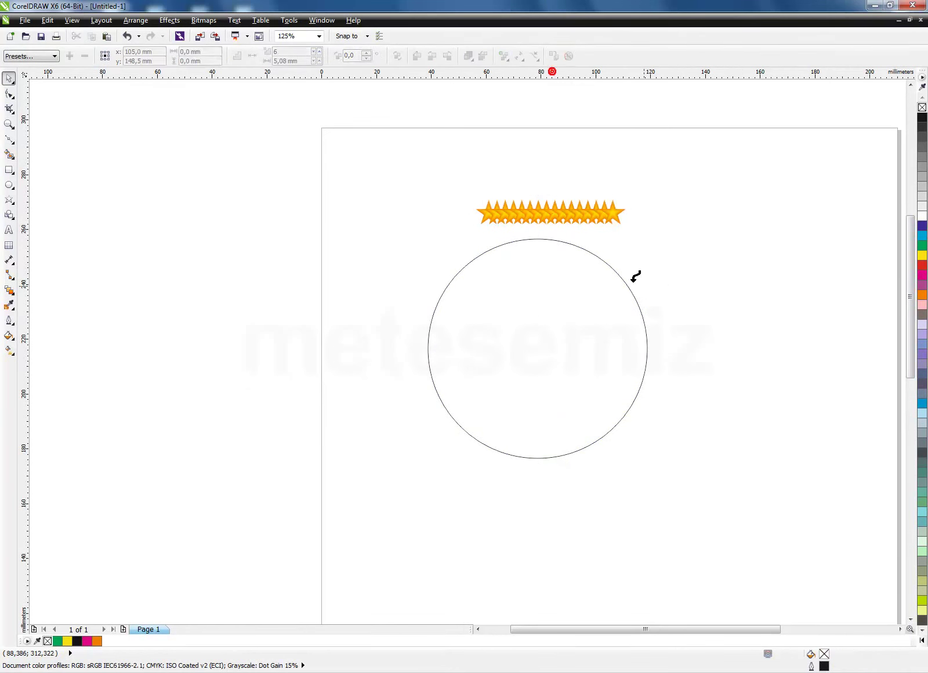
left_click(606, 262)
left_click(706, 271)
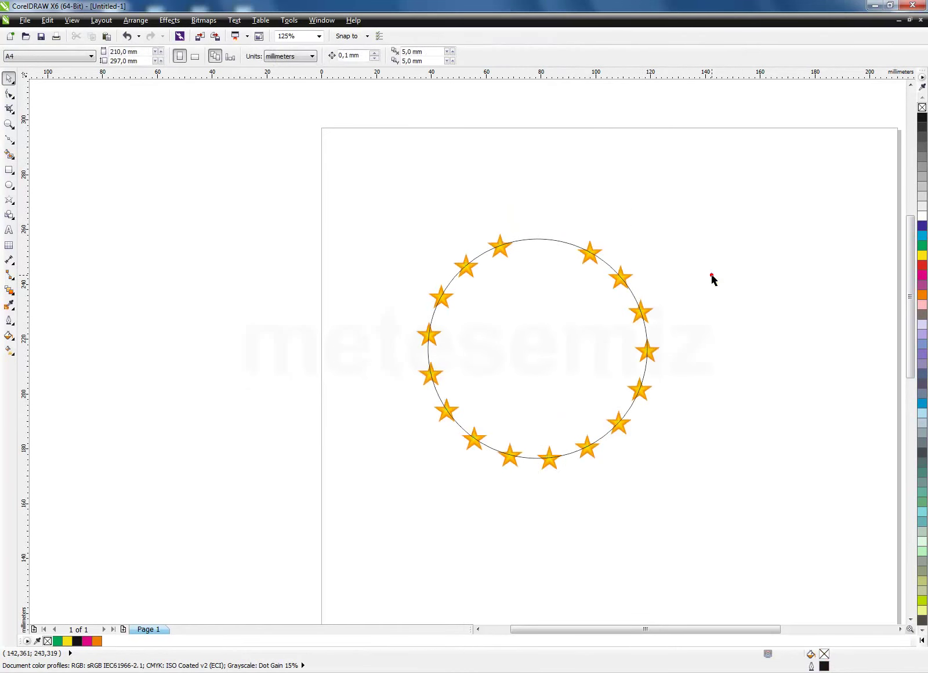
- Identify the two control stars near the top of the circular blend, using Show End for the end star
left_click_drag(402, 213, 698, 508)
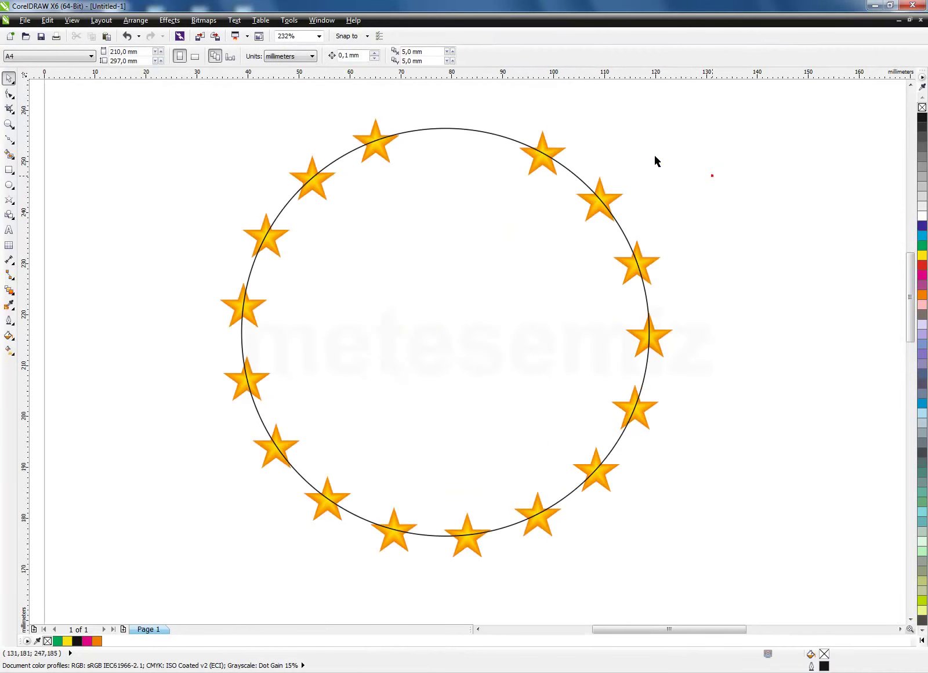
left_click(542, 164)
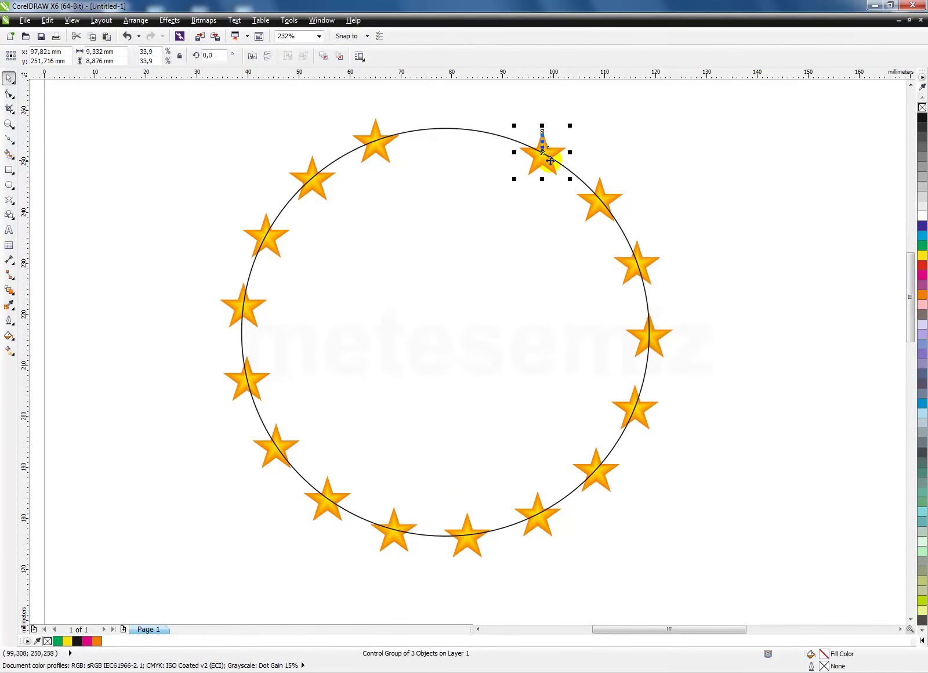
left_click(706, 199)
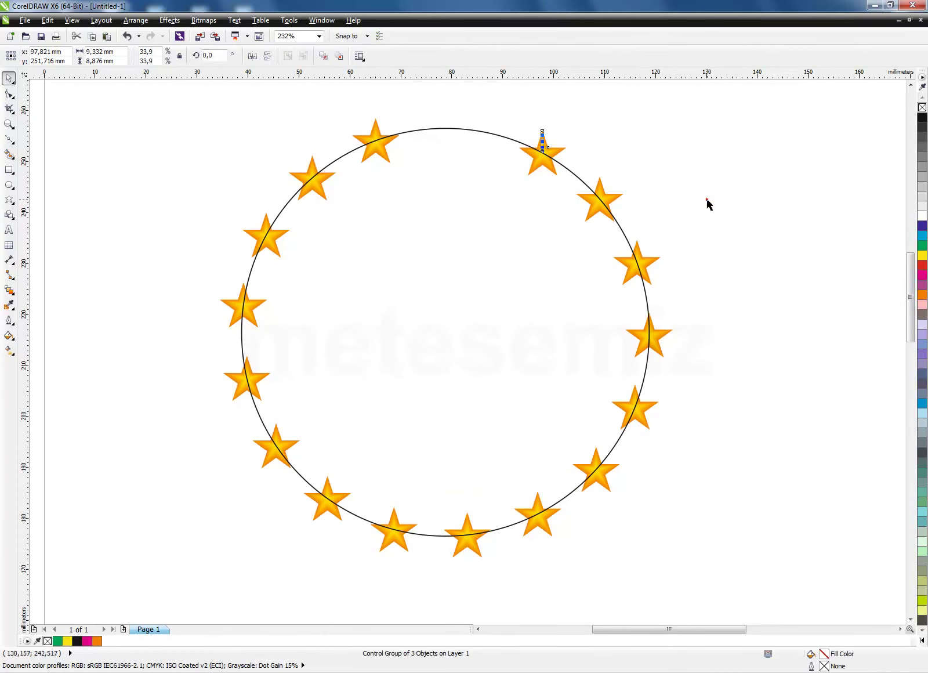
left_click(594, 214)
left_click(519, 56)
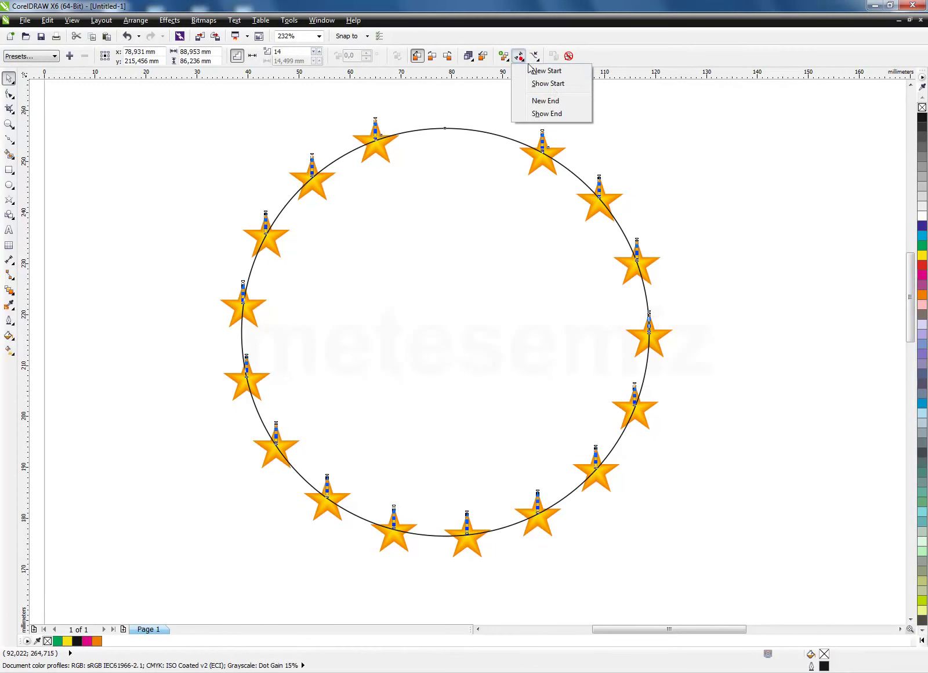
left_click(548, 114)
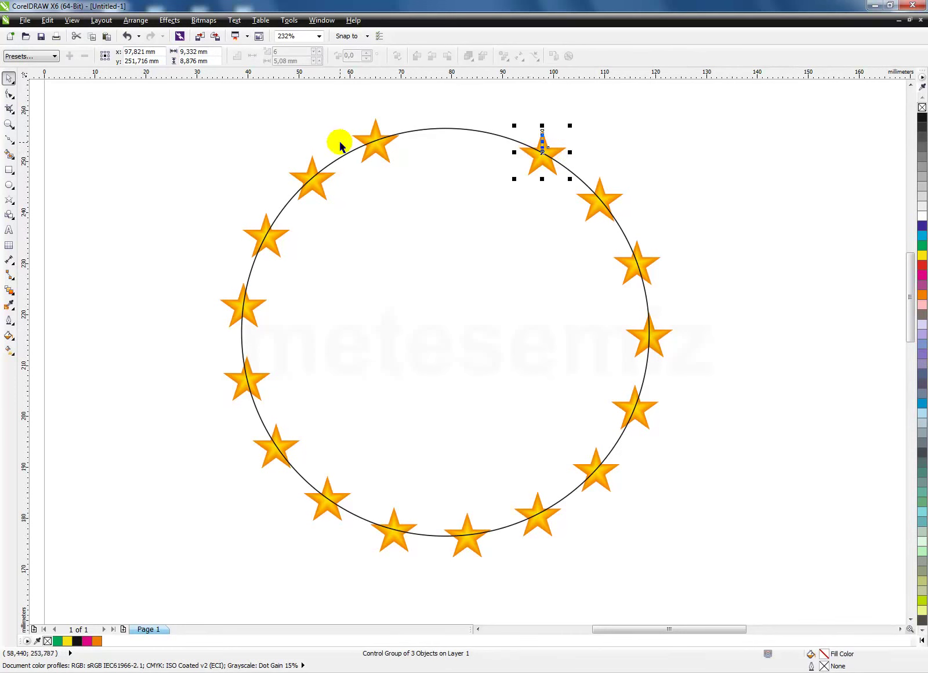
left_click(374, 150)
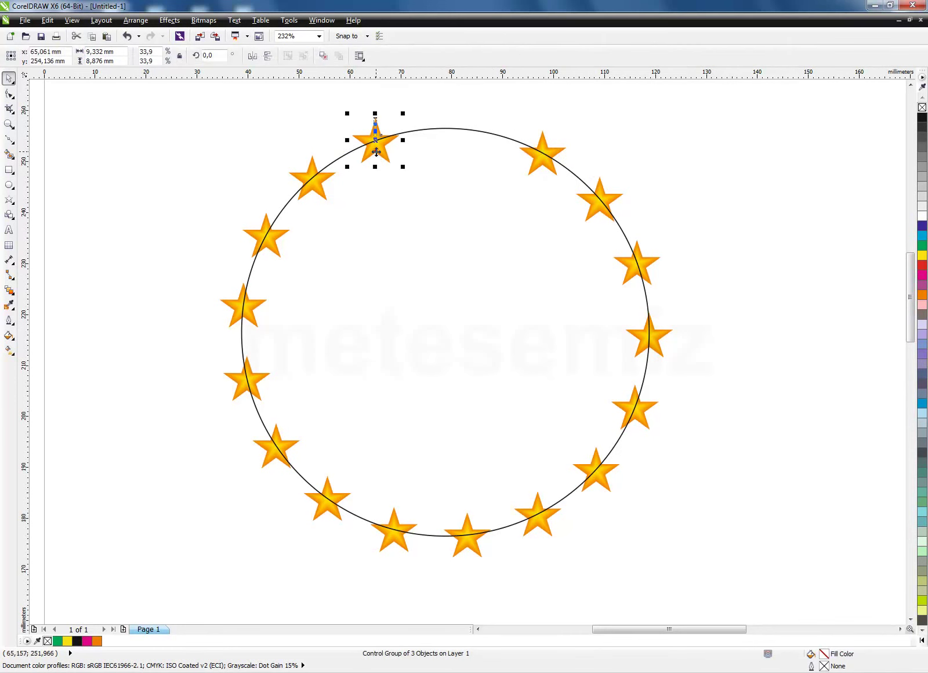
left_click(713, 165)
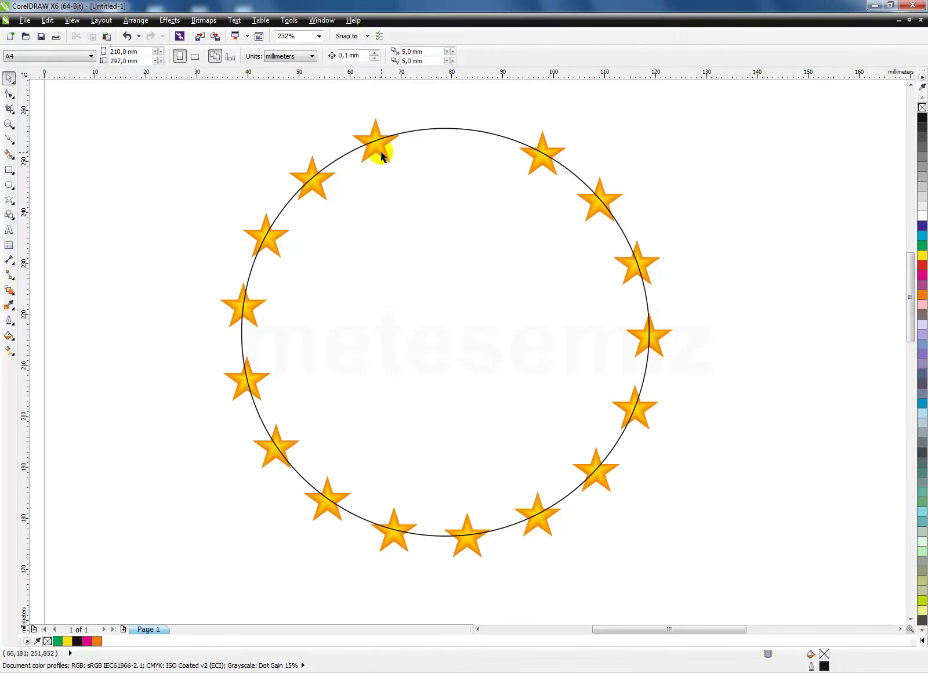
- Distribute the star blend along the full circular path
left_click(382, 153)
left_click(590, 215)
left_click(489, 57)
left_click(503, 56)
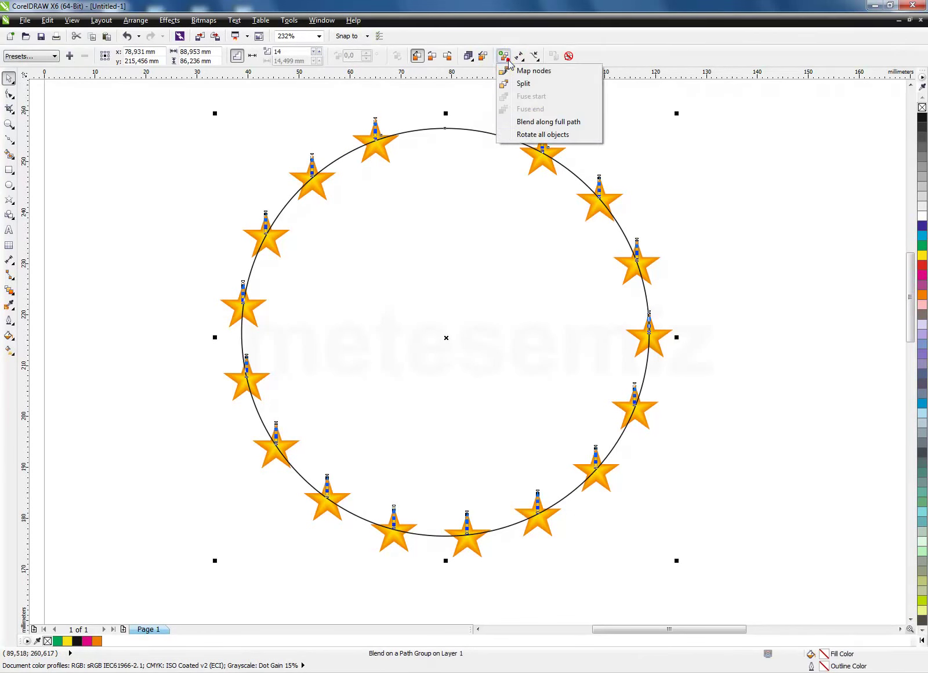
left_click(540, 122)
left_click(807, 184)
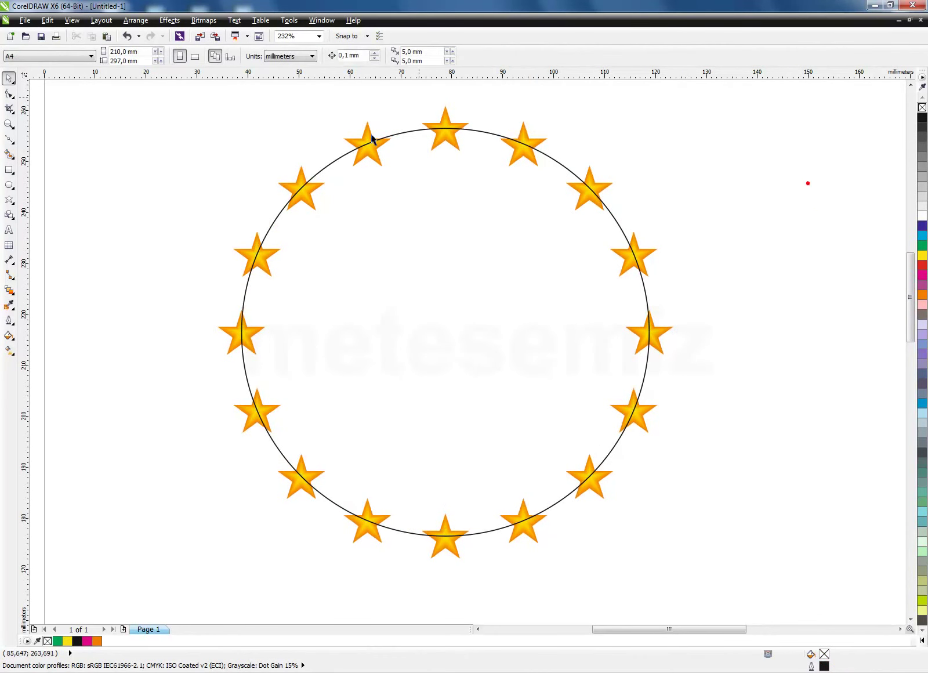
left_click(447, 145)
left_click(524, 155)
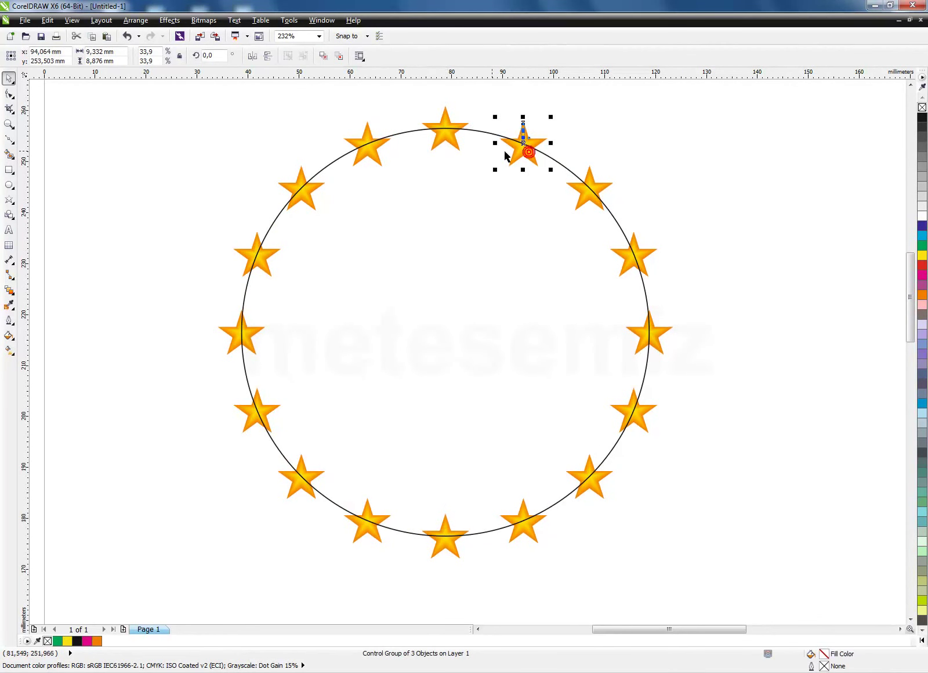
left_click(798, 204)
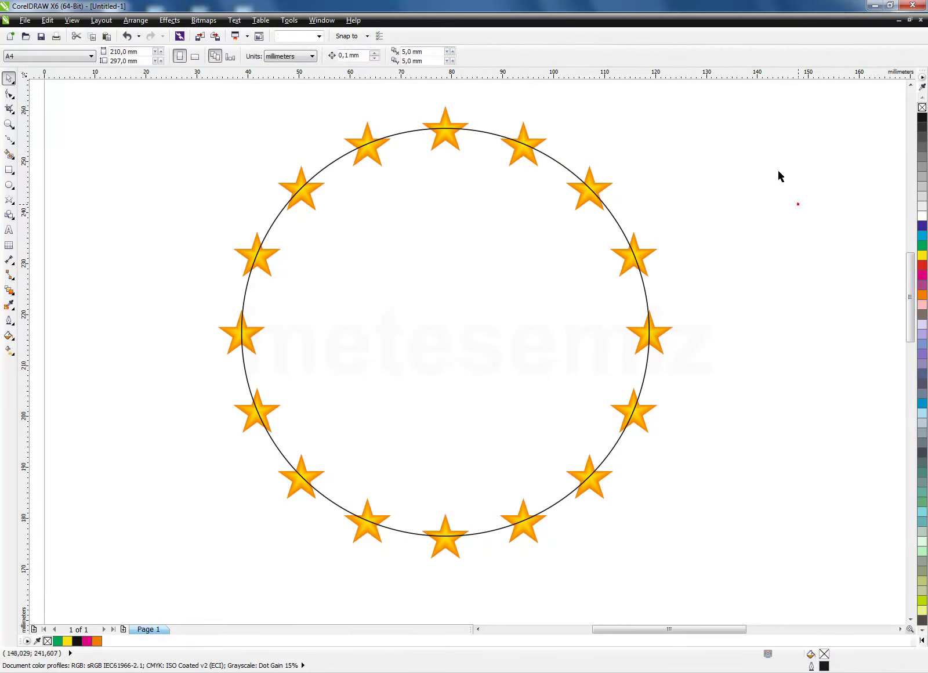
left_click(527, 152)
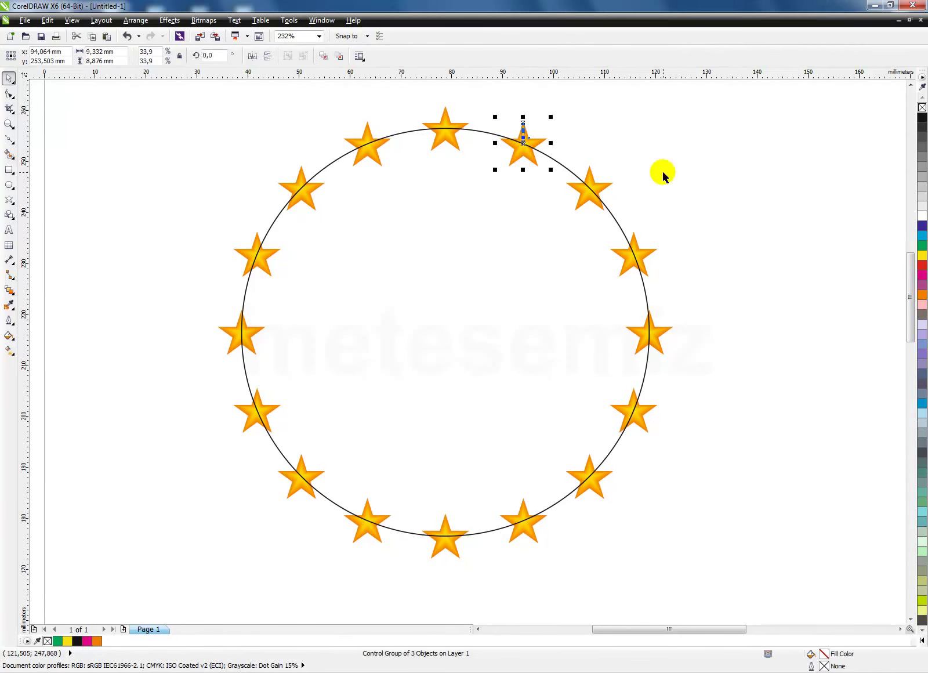
- Turn on Rotate All Objects for the star blend on the circular path
left_click(582, 200)
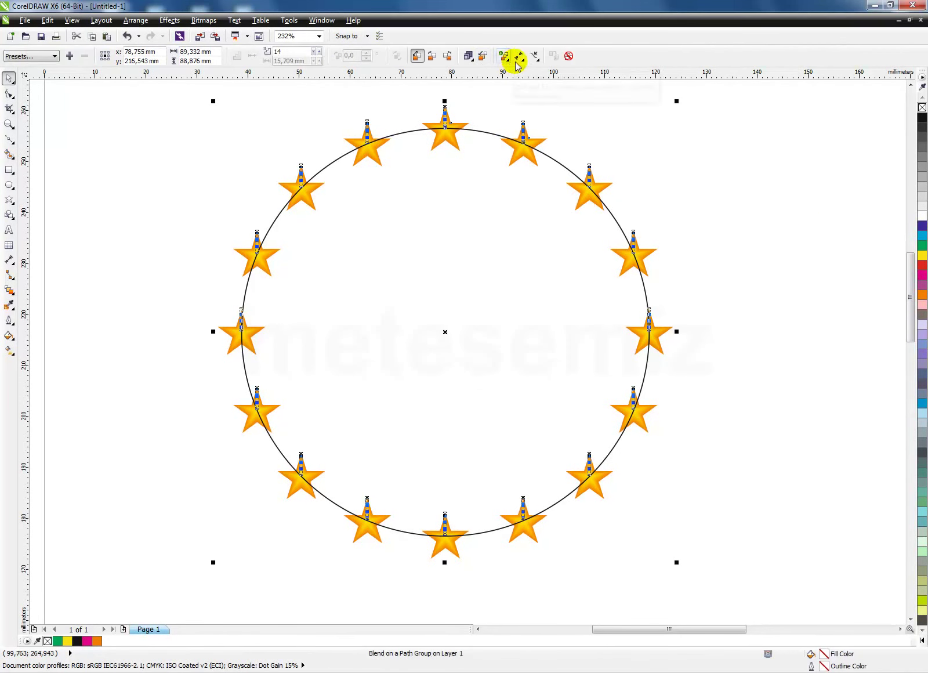
left_click(518, 56)
left_click(505, 56)
left_click(506, 56)
left_click(507, 57)
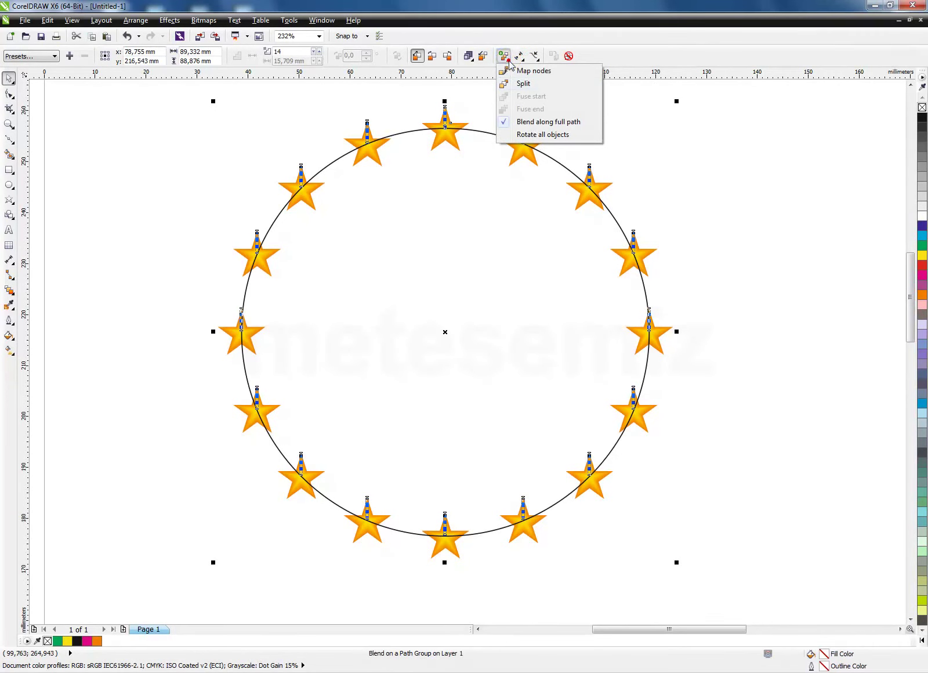
left_click(534, 135)
left_click(706, 201)
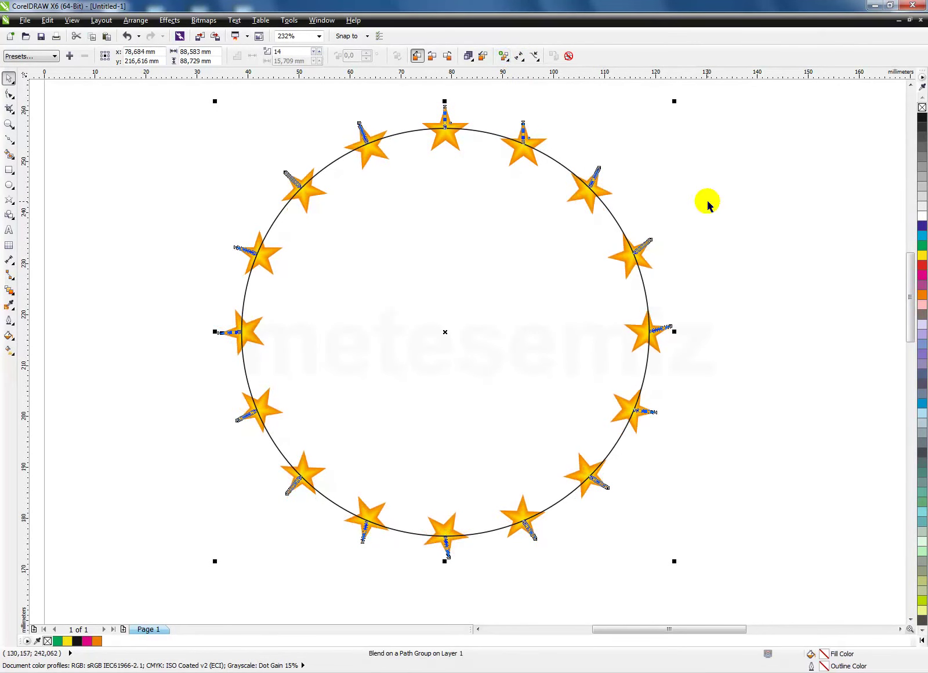
- Rotate the control star just beside the topmost star to 335.5 degrees so it points outward from the circle
left_click(520, 161)
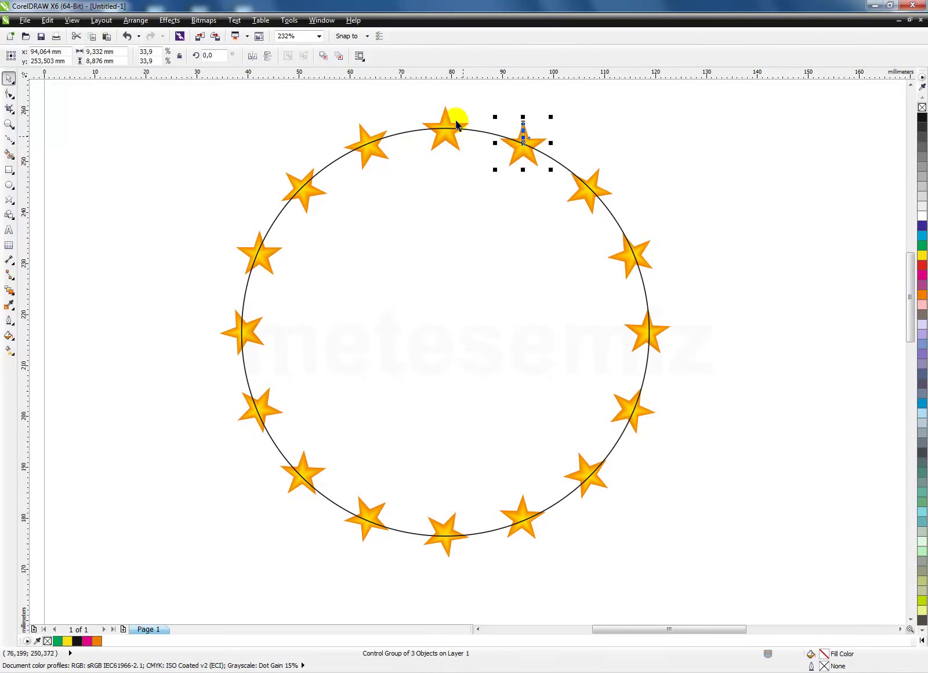
left_click(696, 186)
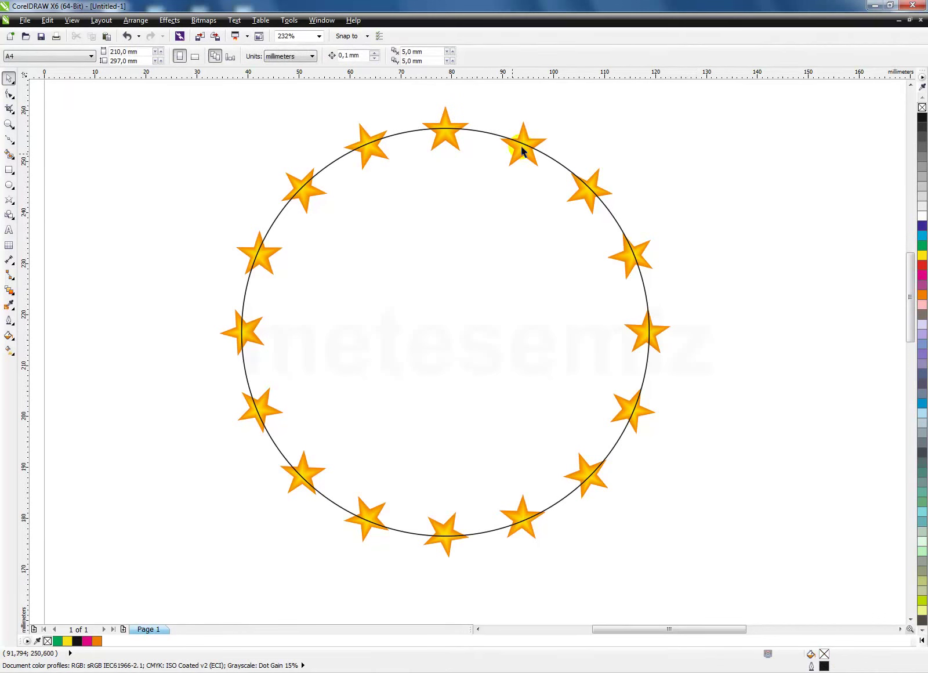
left_click(526, 156)
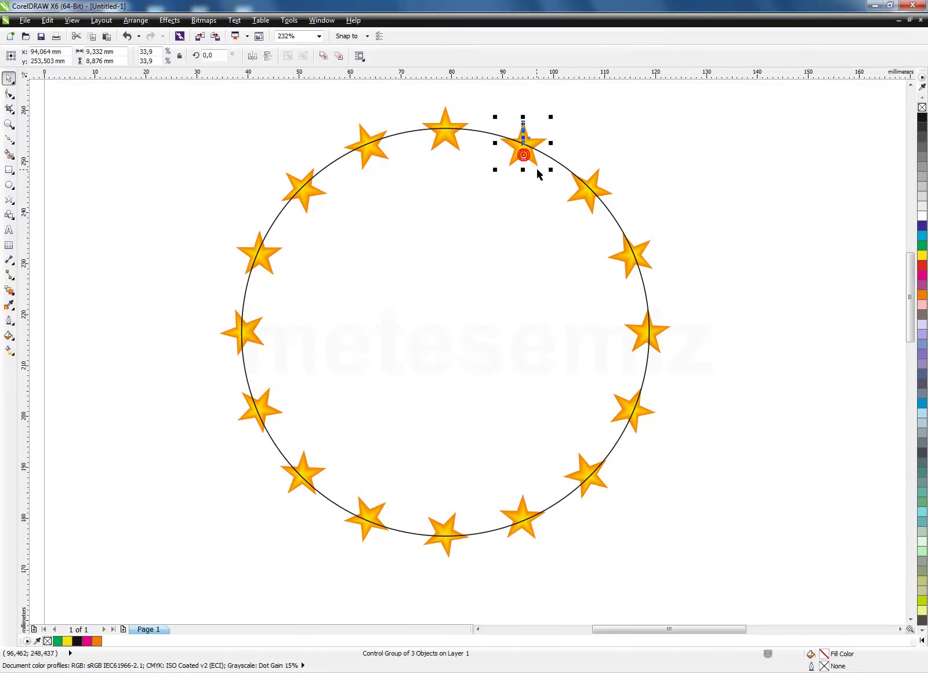
left_click_drag(551, 170, 535, 176)
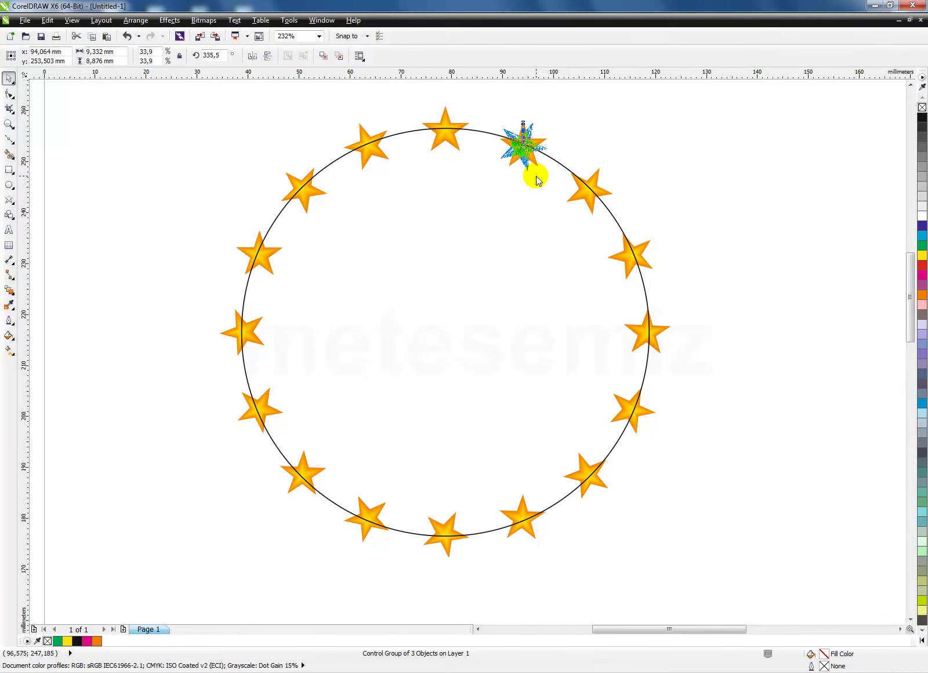
left_click_drag(535, 175, 530, 175)
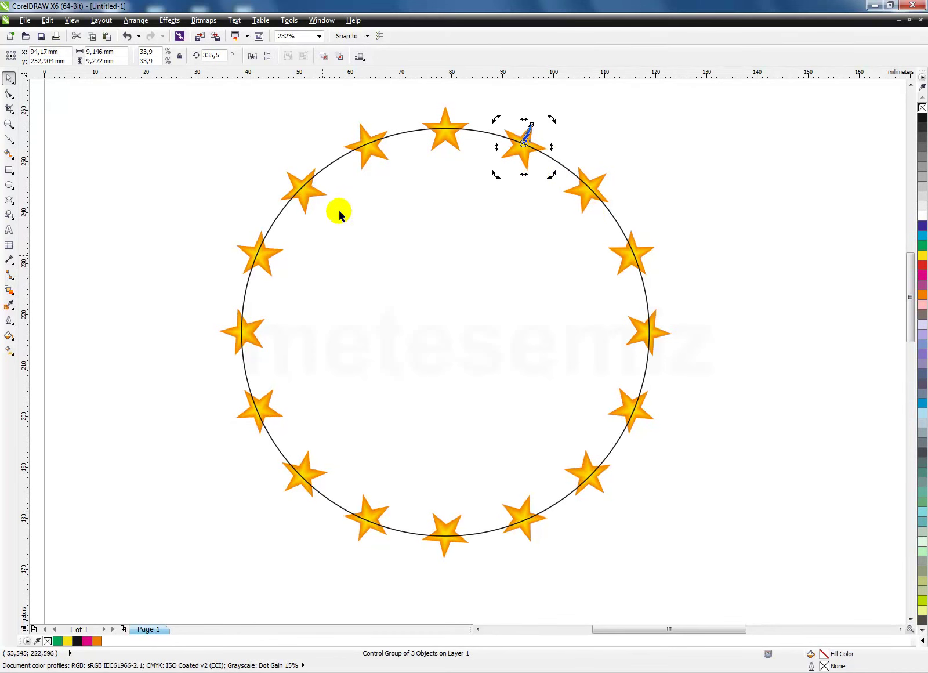
left_click(751, 267)
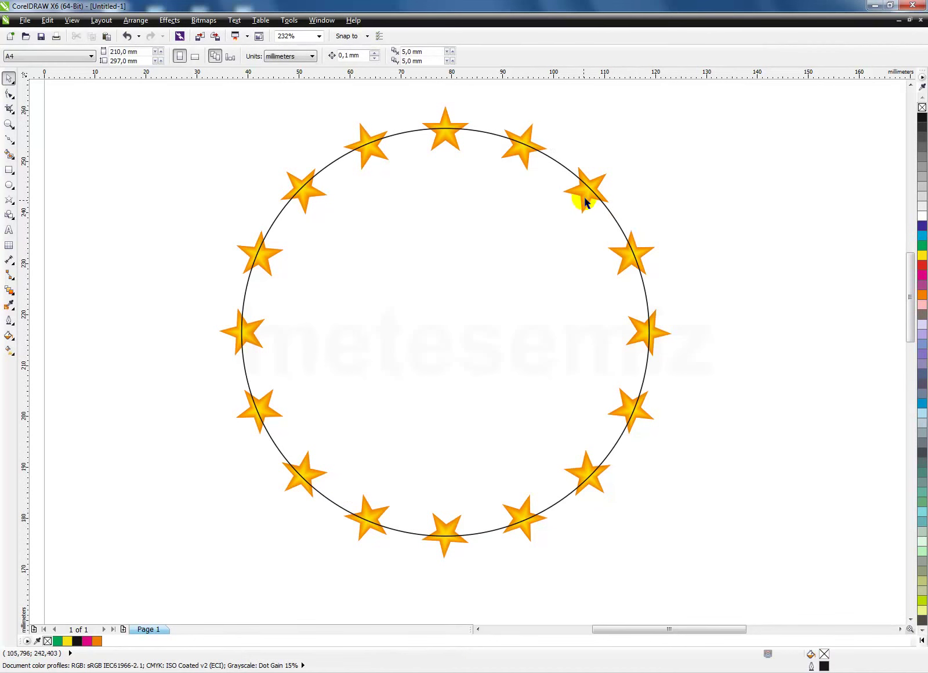
- Scale down the two control stars together until the pair spans about 22 mm in width
left_click(524, 157)
left_click(447, 135, "shift")
left_click_drag(551, 101, 545, 109)
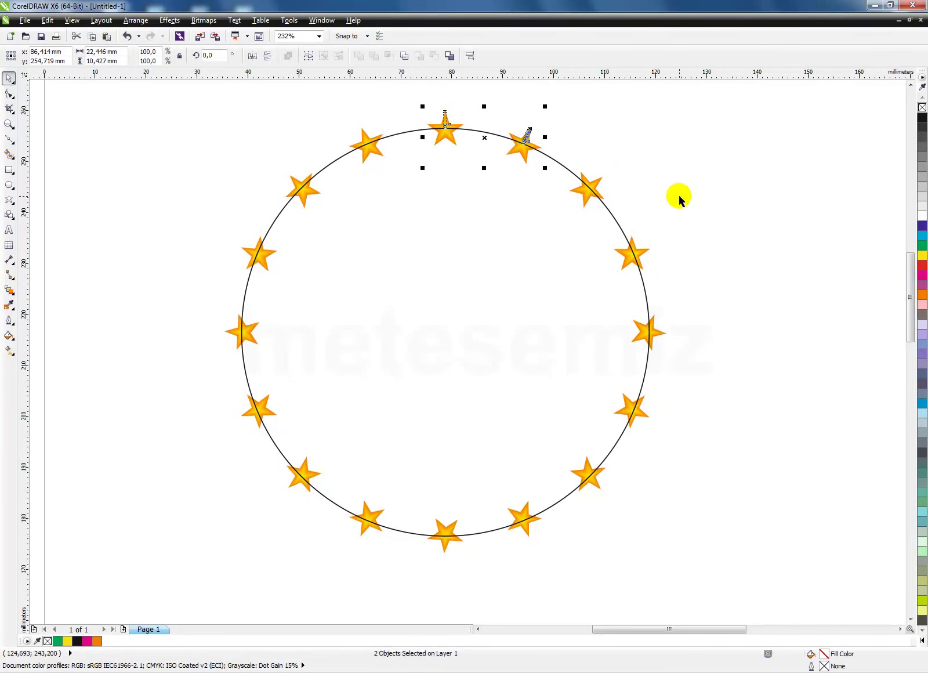
left_click(688, 193)
- Create a larger concentric copy of the path circle, about 100 mm in diameter
left_click(559, 161)
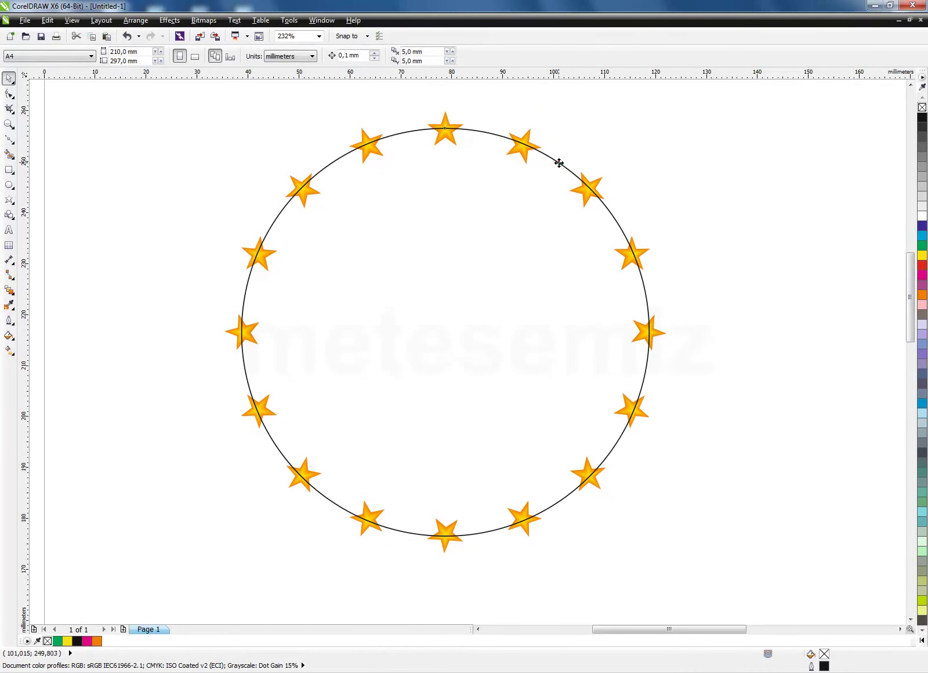
left_click(916, 109)
scroll(563, 243, "up", 1)
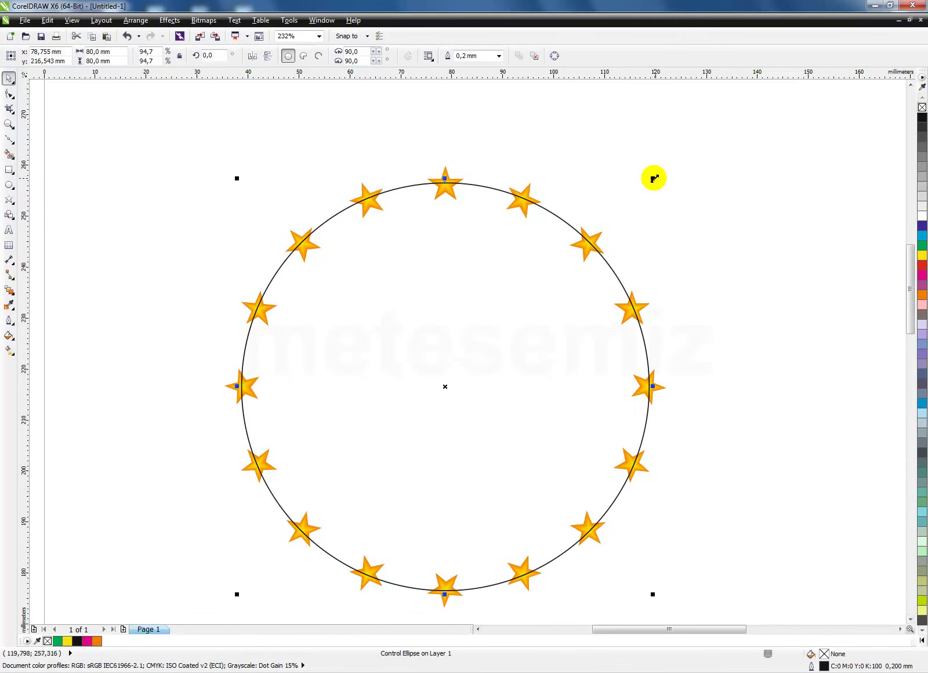
left_click_drag(654, 178, 707, 128)
left_click(549, 212)
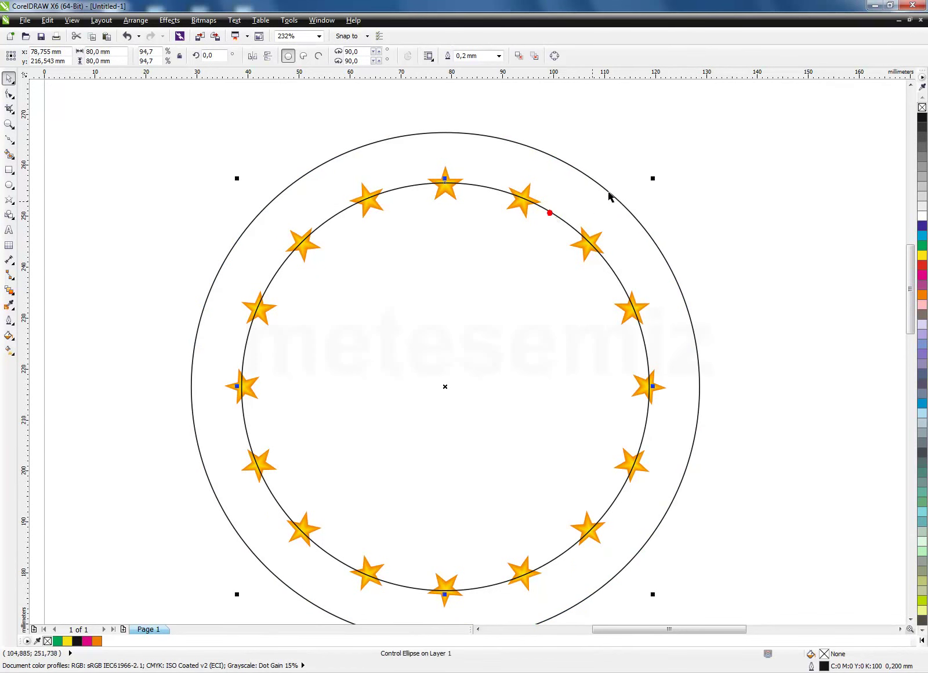
left_click_drag(649, 180, 676, 155)
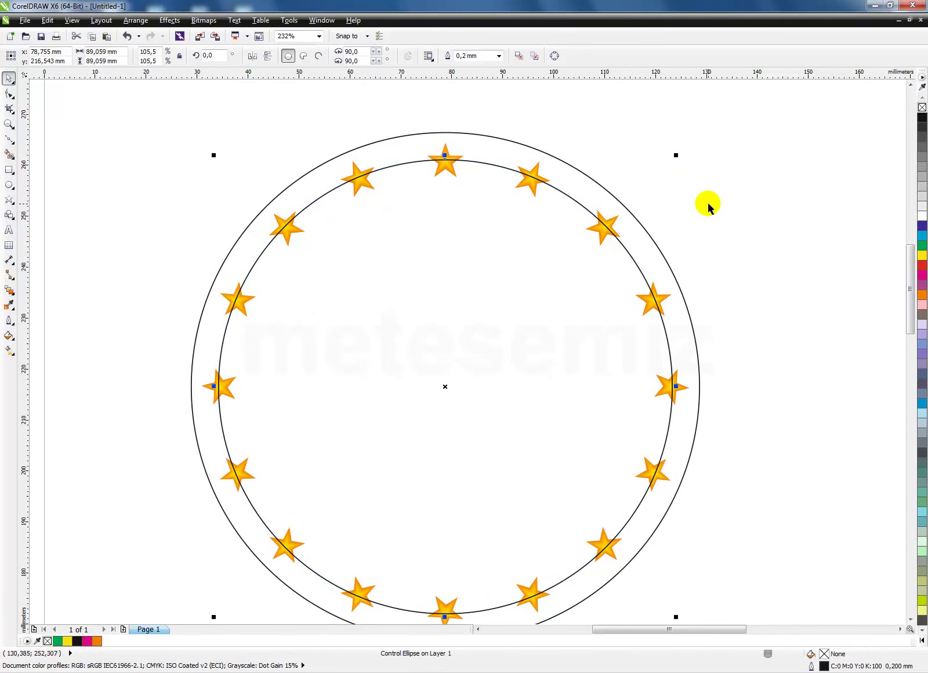
key("ctrl+z")
key("Escape")
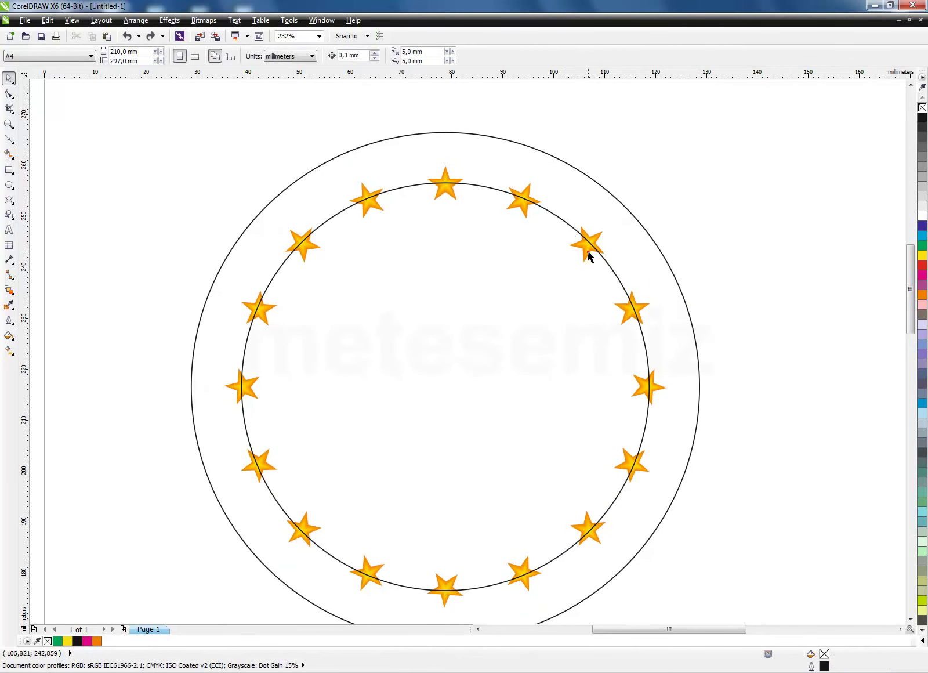
- Break the star blend apart from its circular path
left_click(589, 249)
left_click(131, 21)
left_click(153, 150)
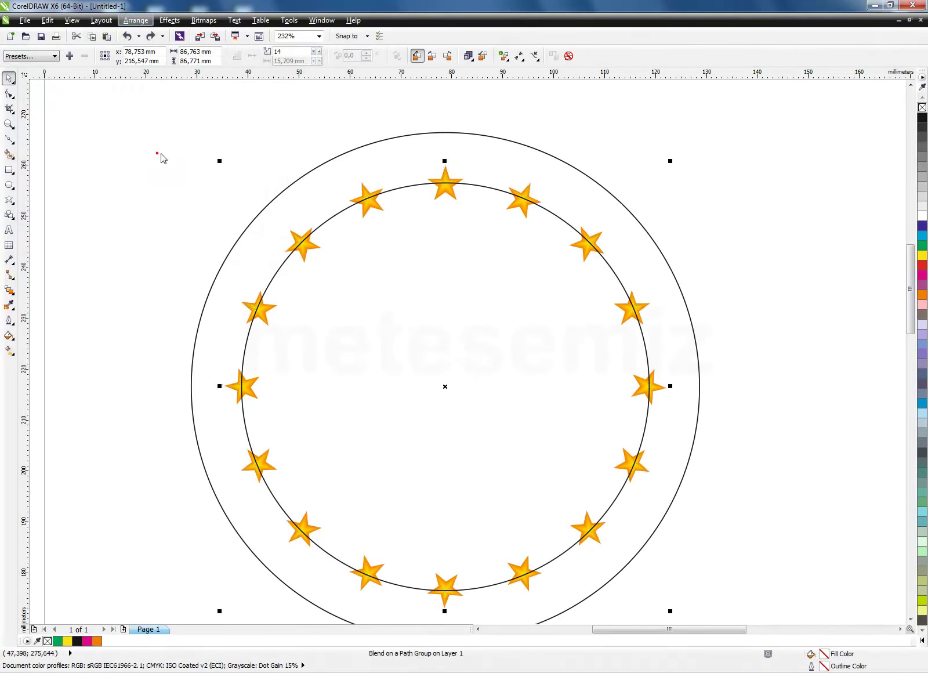
left_click(696, 199)
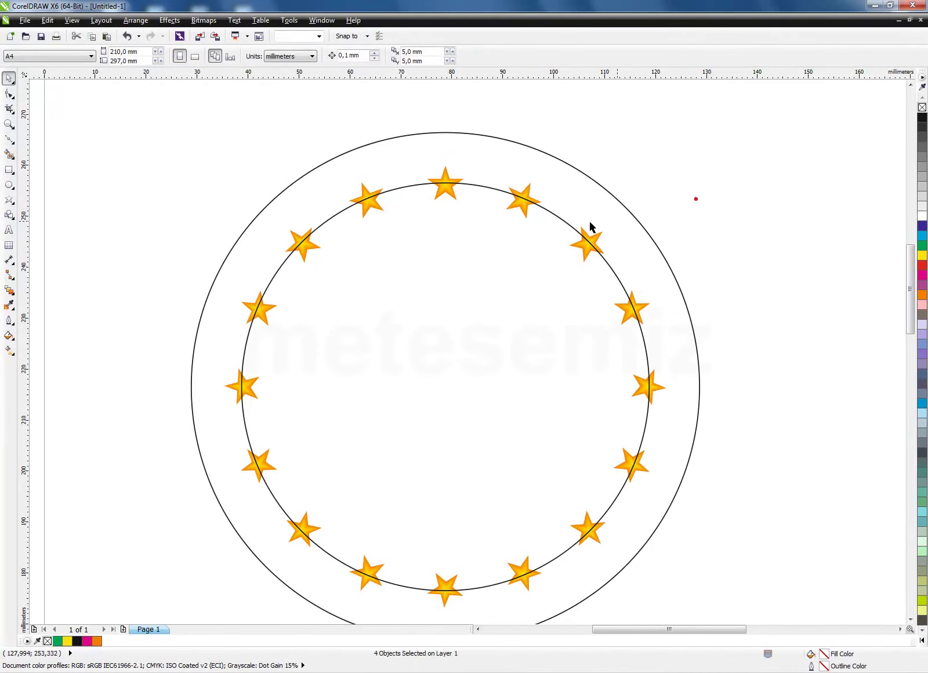
- Create a concentric copy of the original path circle about 90 mm in diameter, and delete the original circle
left_click(555, 213)
left_click_drag(652, 178, 691, 154)
left_click(490, 190)
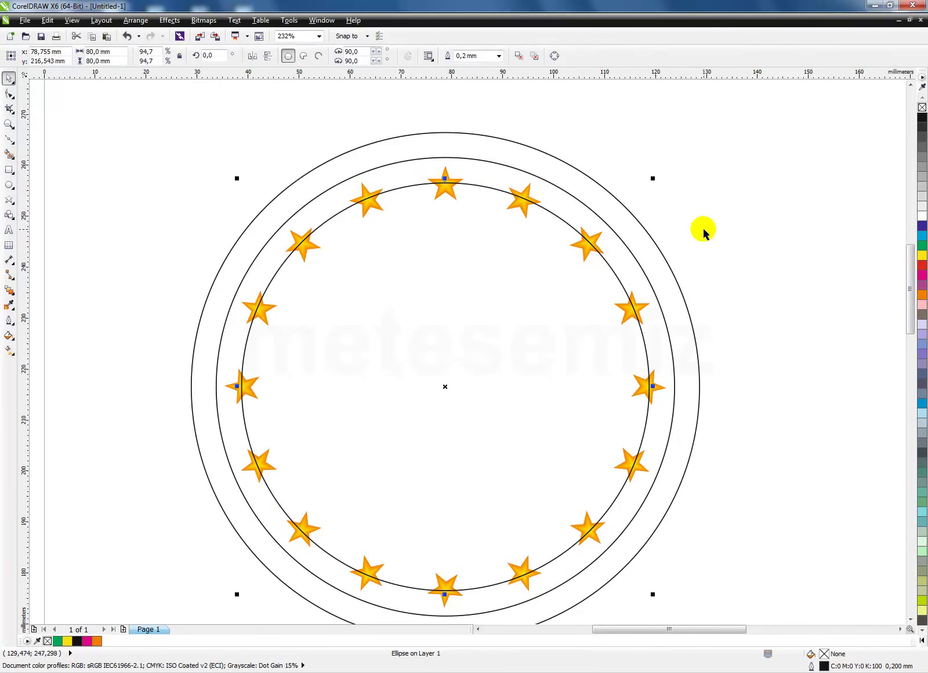
key("Delete")
- Fill the outer circle with a dark red of C 0, M 100, Y 100, K 30
left_click(583, 178)
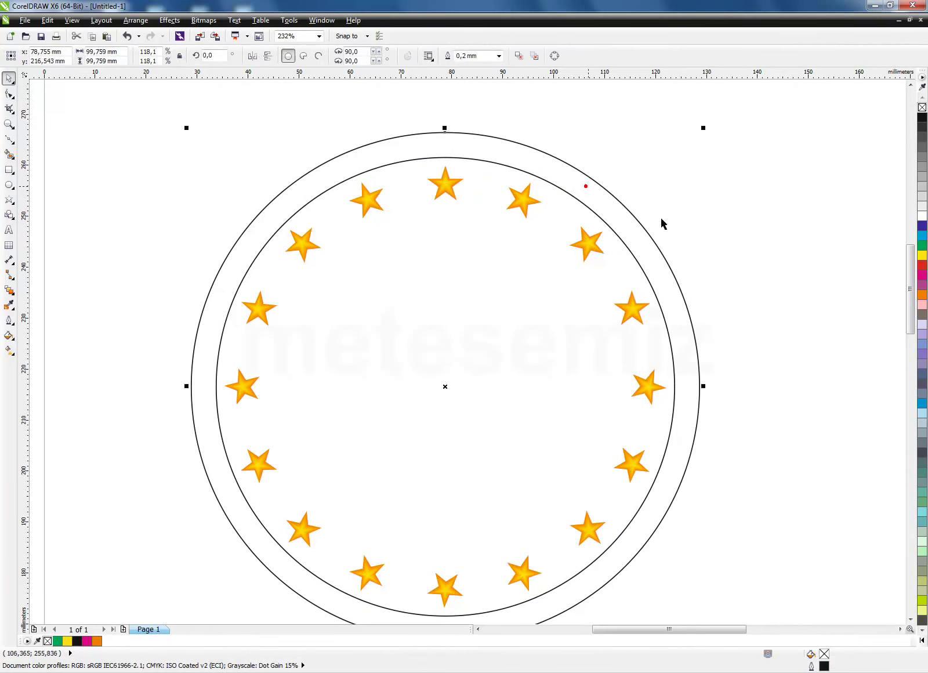
left_click(922, 265)
left_click(737, 329)
left_click(693, 317)
double_click(867, 653)
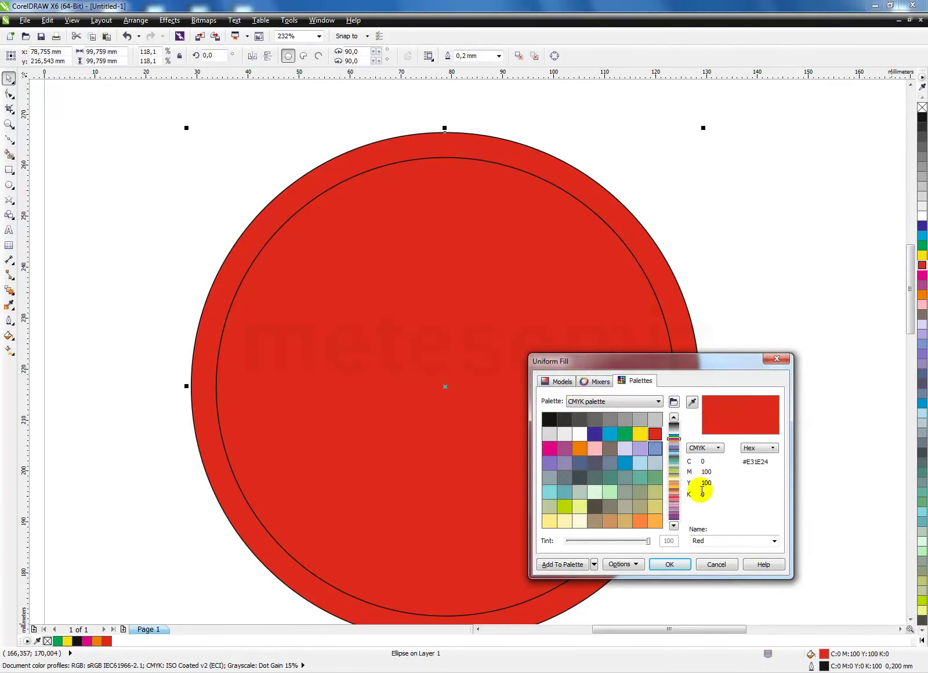
left_click(556, 381)
double_click(712, 514)
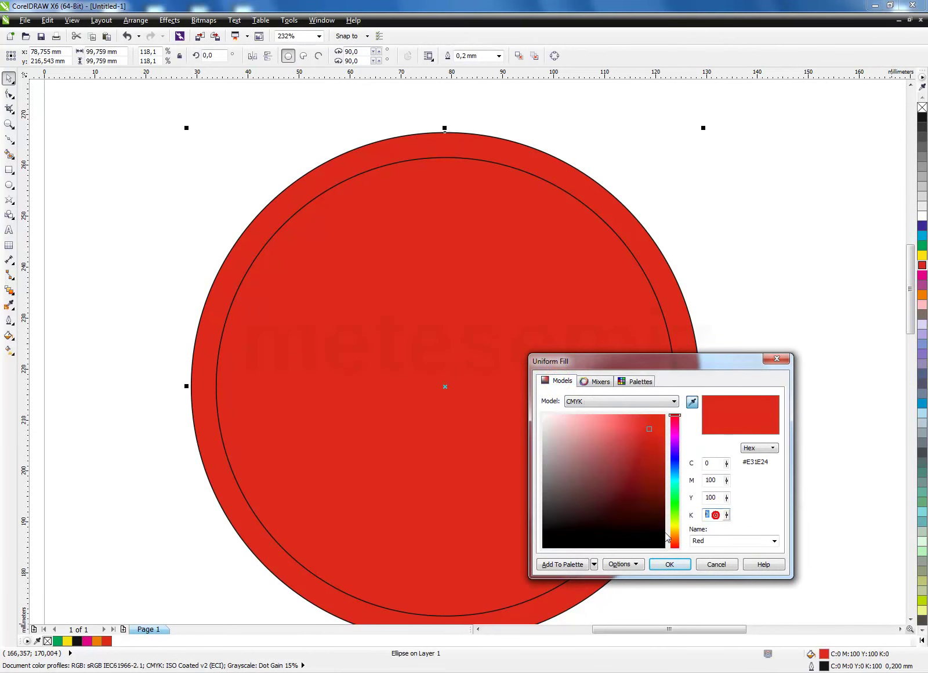
type("20")
key("Return")
- Fill the inner circle with the plain red palette colour
left_click(498, 164)
left_click(922, 265)
left_click(814, 249)
- Remove the outlines from both red circles
left_click(590, 255)
left_click(618, 217)
left_click(522, 221, "shift")
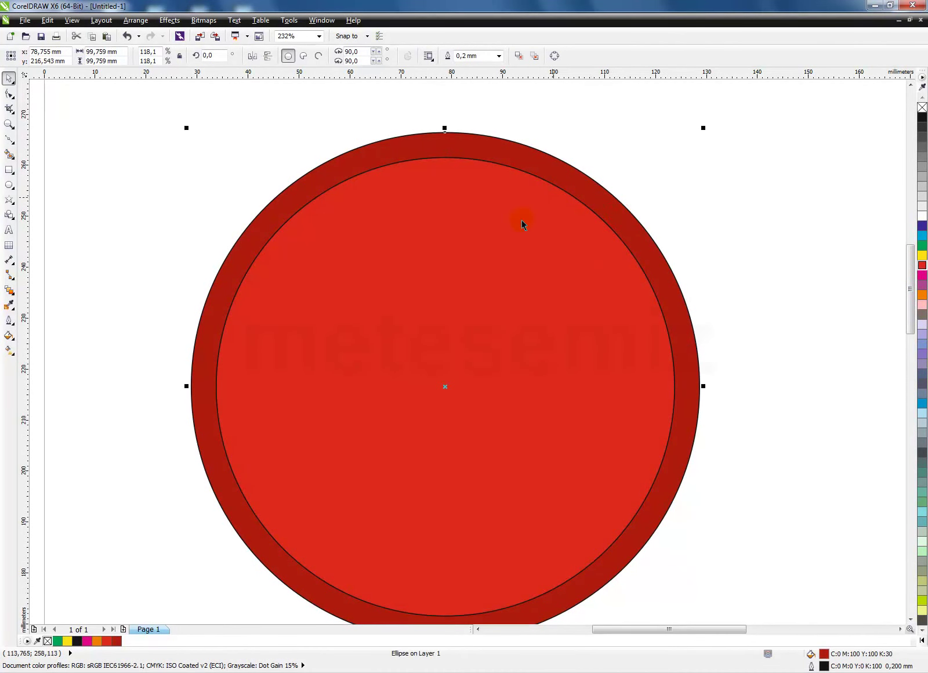
right_click(922, 108)
- Blend the inner red circle with the dark red outer circle using 15 steps
left_click(10, 289)
left_click_drag(444, 386, 604, 199)
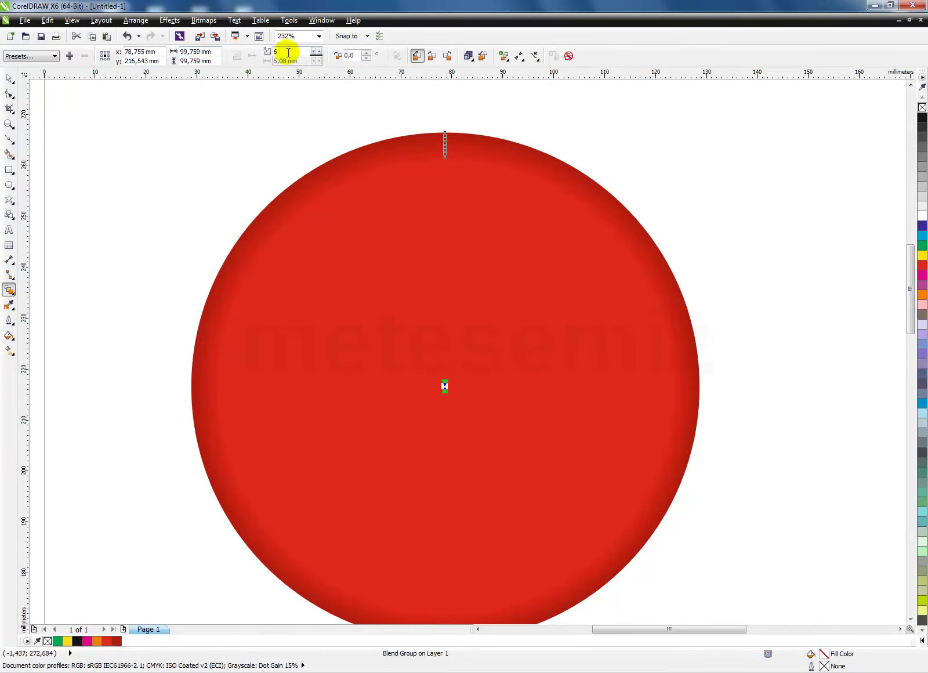
type("15")
key("Return")
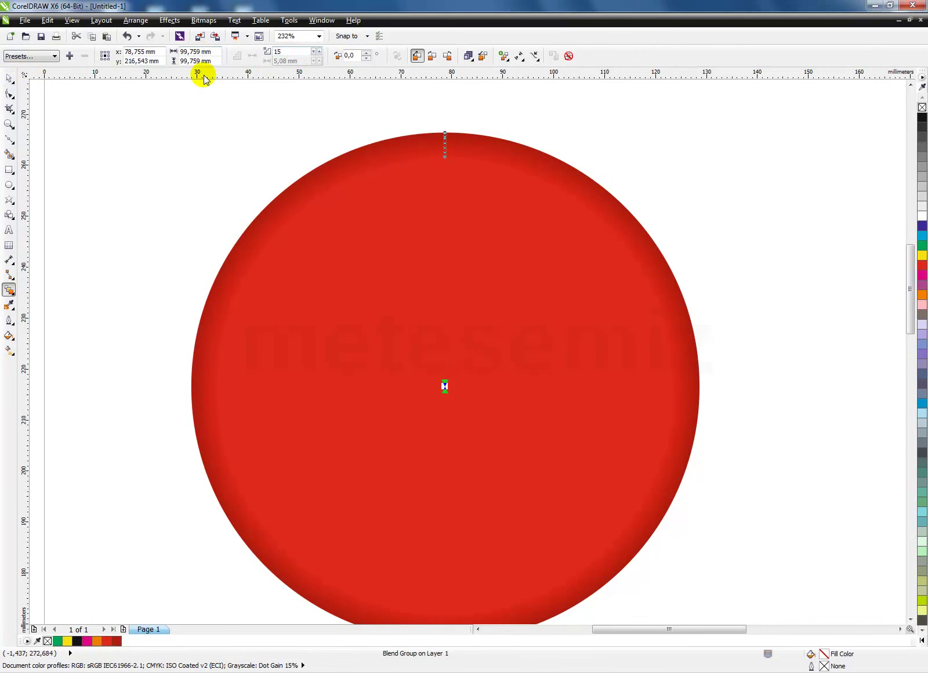
- Send the red circle blend behind the ring of stars
left_click(11, 80)
left_click(754, 205)
left_click(642, 267)
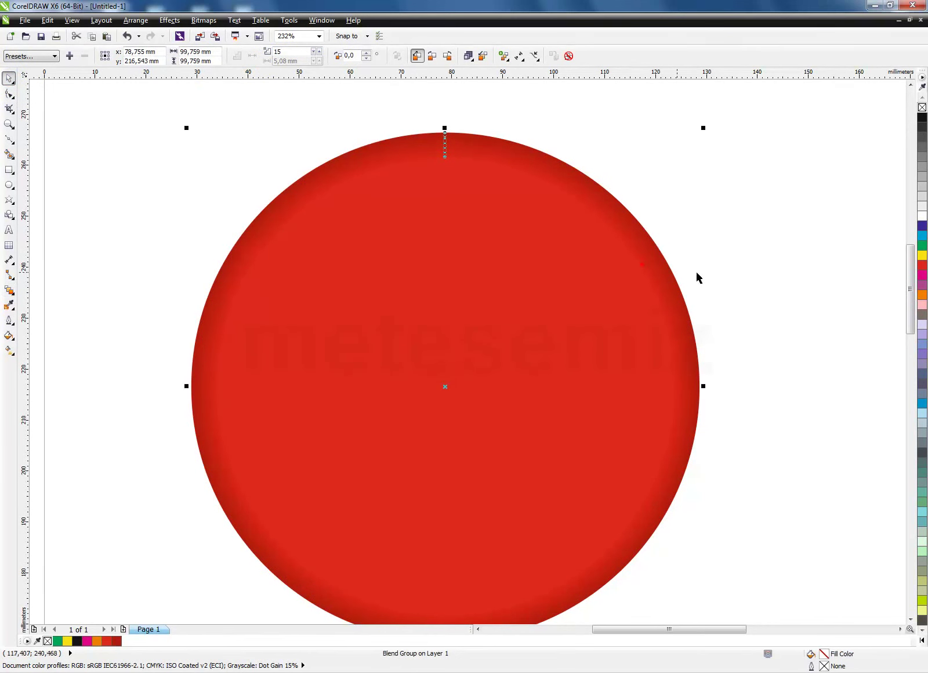
left_click(740, 248)
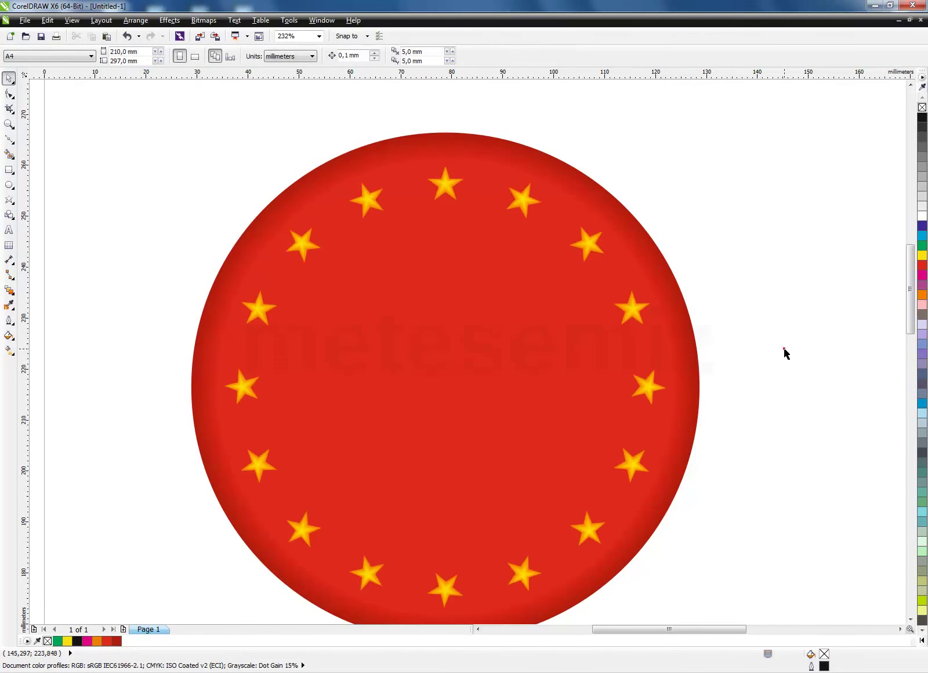
left_click(910, 618)
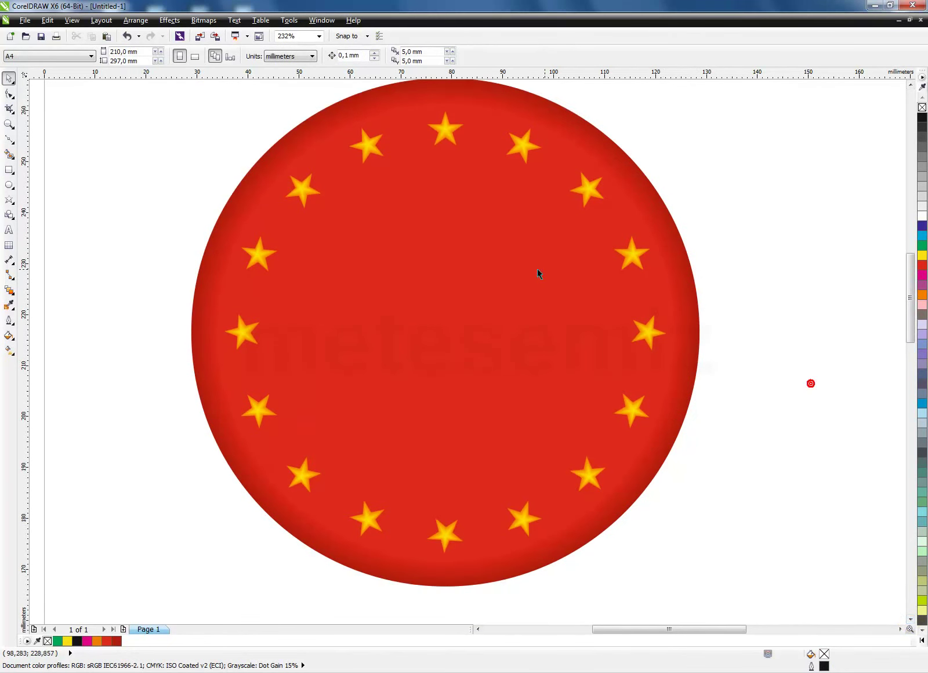
left_click(505, 293)
left_click_drag(677, 97, 572, 215)
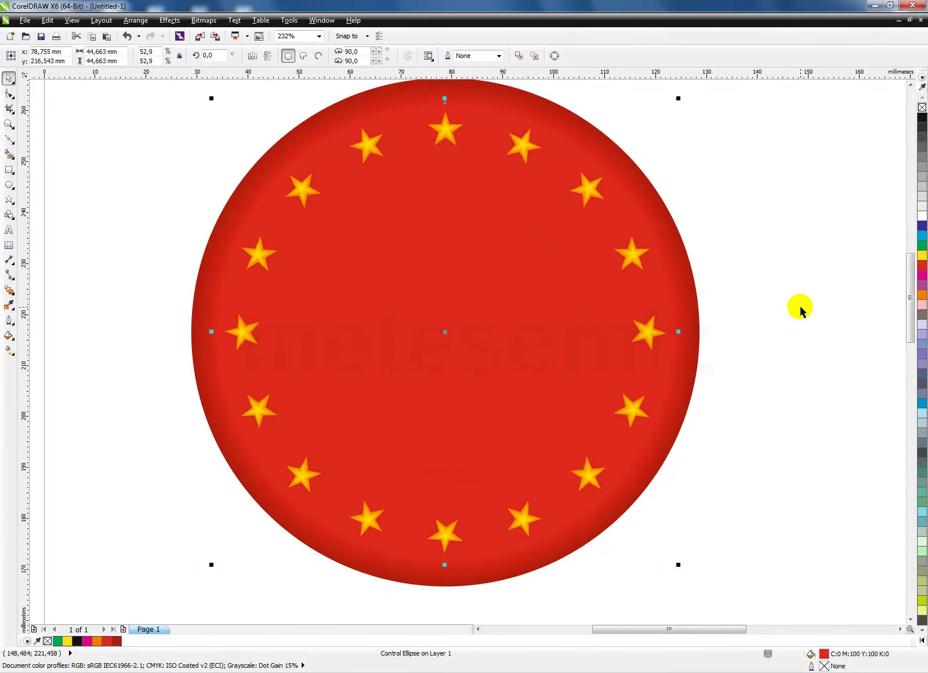
left_click(806, 262)
- Enlarge the inner red circle of the badge's blend to about 92 mm in diameter, keeping it centred
left_click(590, 156)
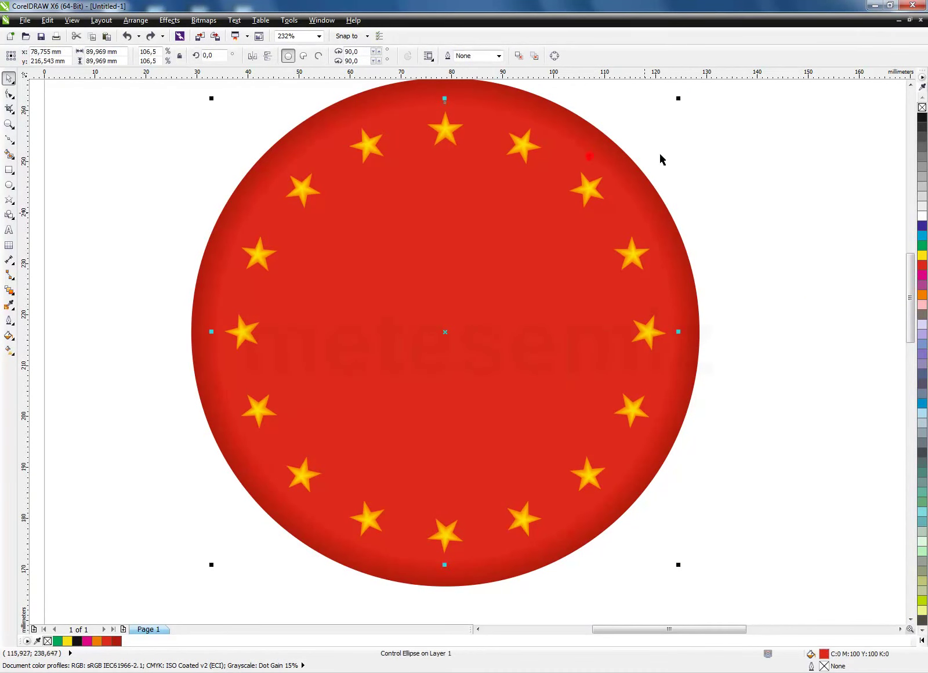
left_click_drag(677, 98, 682, 93)
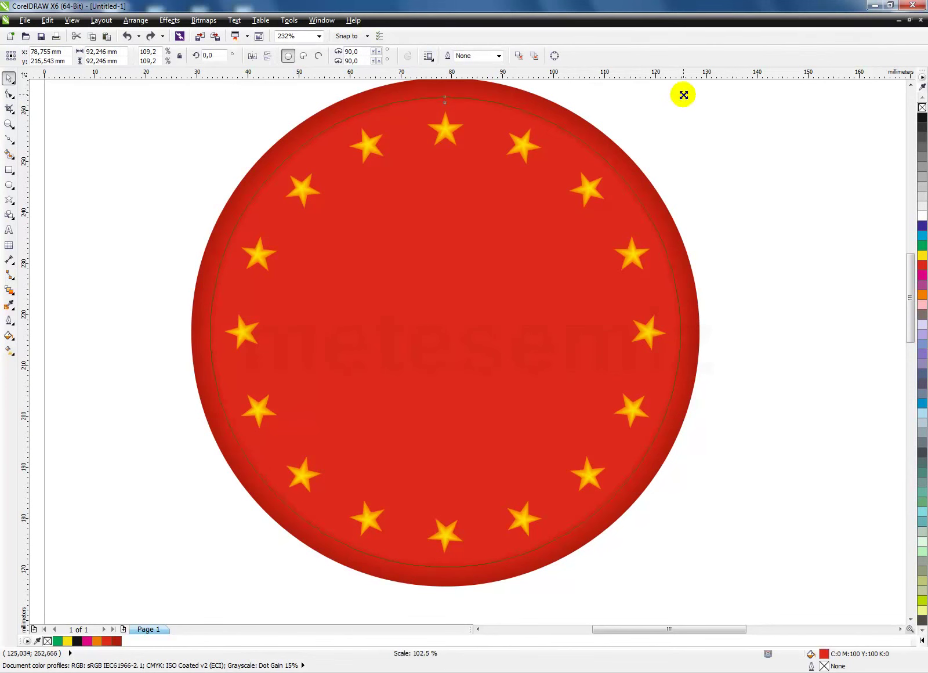
left_click(757, 216)
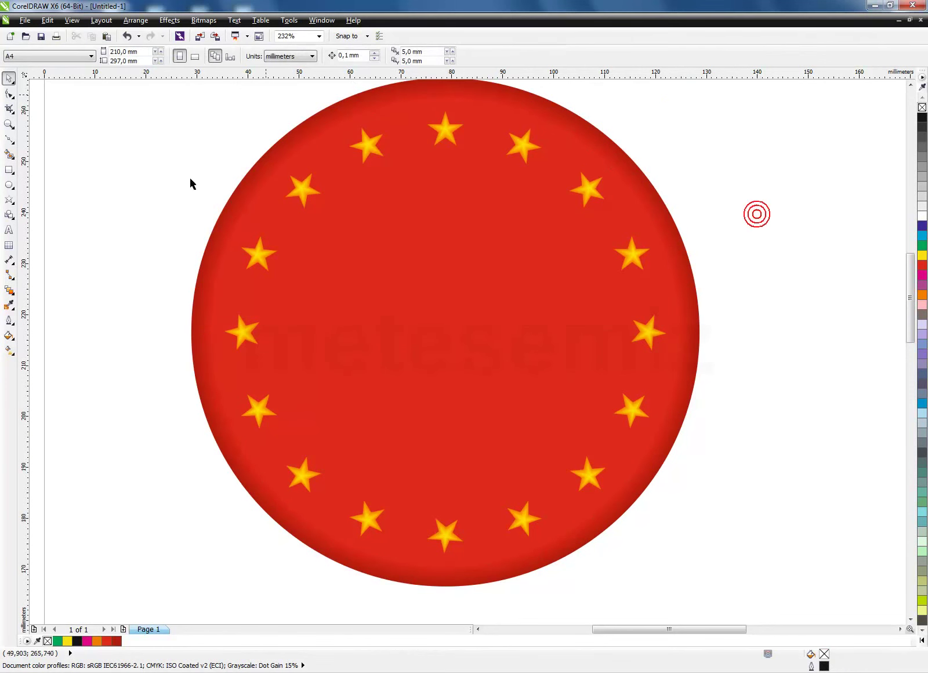
left_click(910, 85)
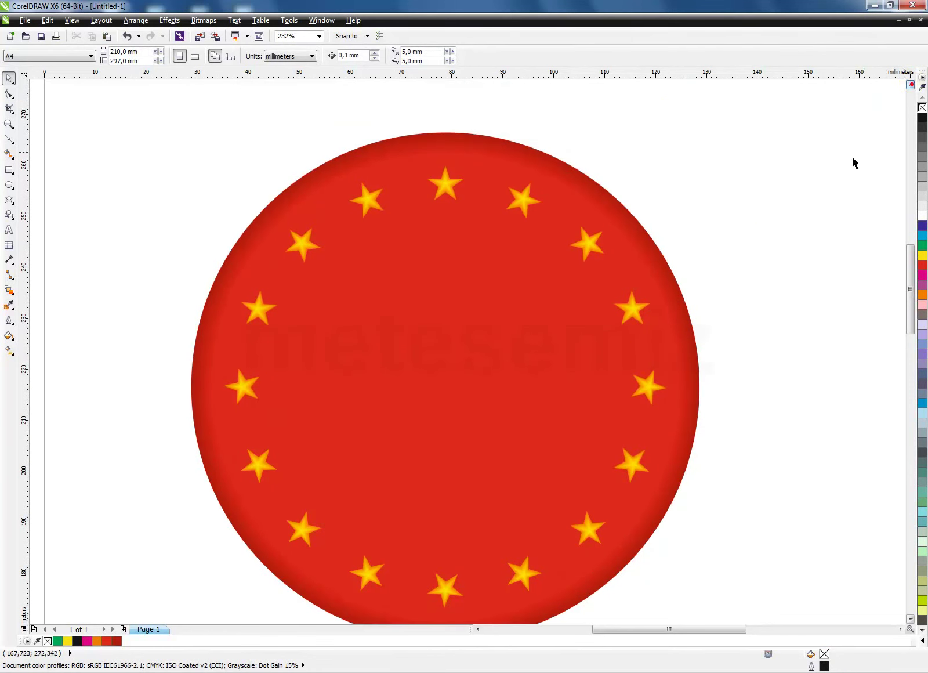
scroll(734, 347, "down", 2)
left_click(900, 628)
left_click(635, 418)
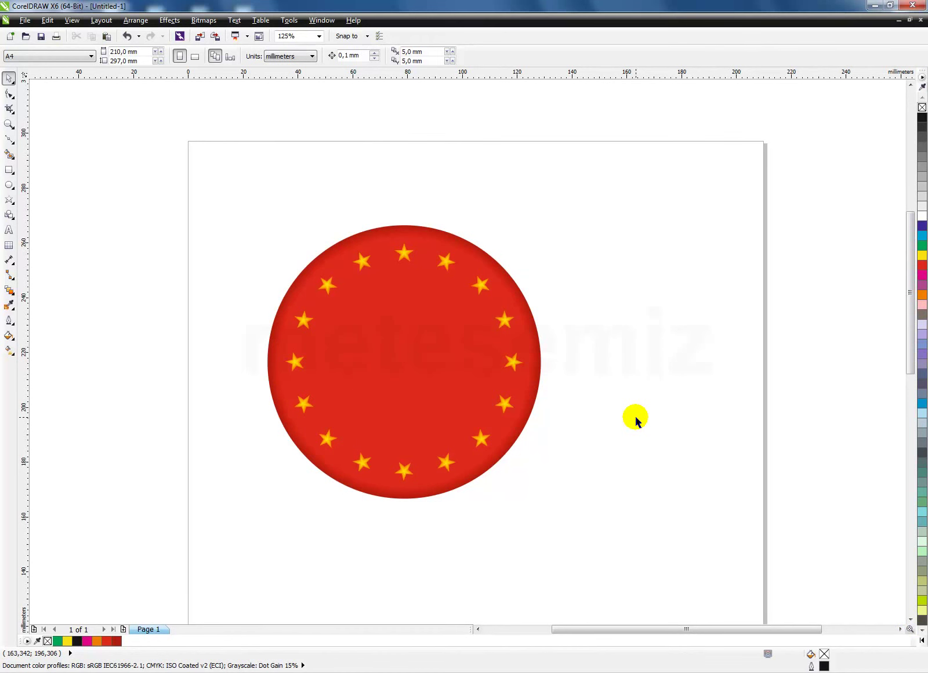
- Turn on alignment guides and draw a four-pointed star about 68 mm wide outward from the badge's centre
left_click(13, 205)
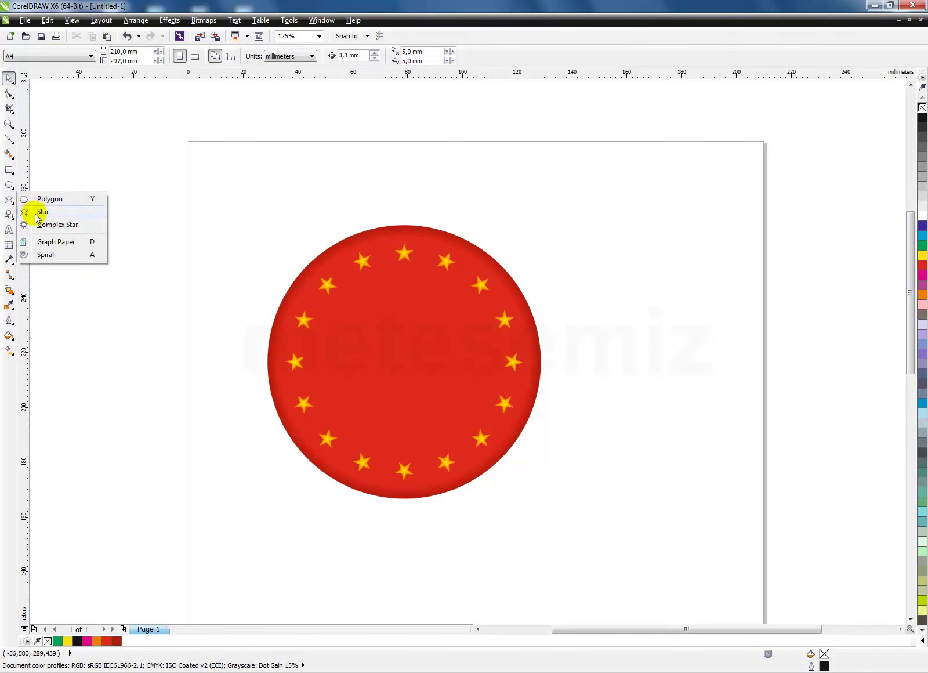
left_click(36, 208)
left_click(295, 56)
type("4")
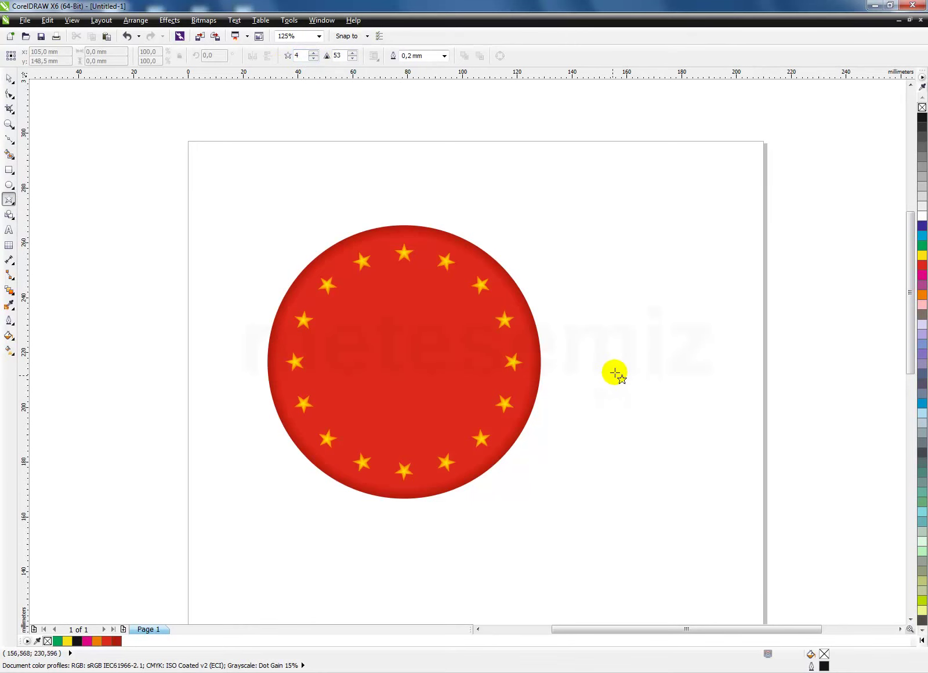
key("F2")
left_click_drag(260, 211, 563, 530)
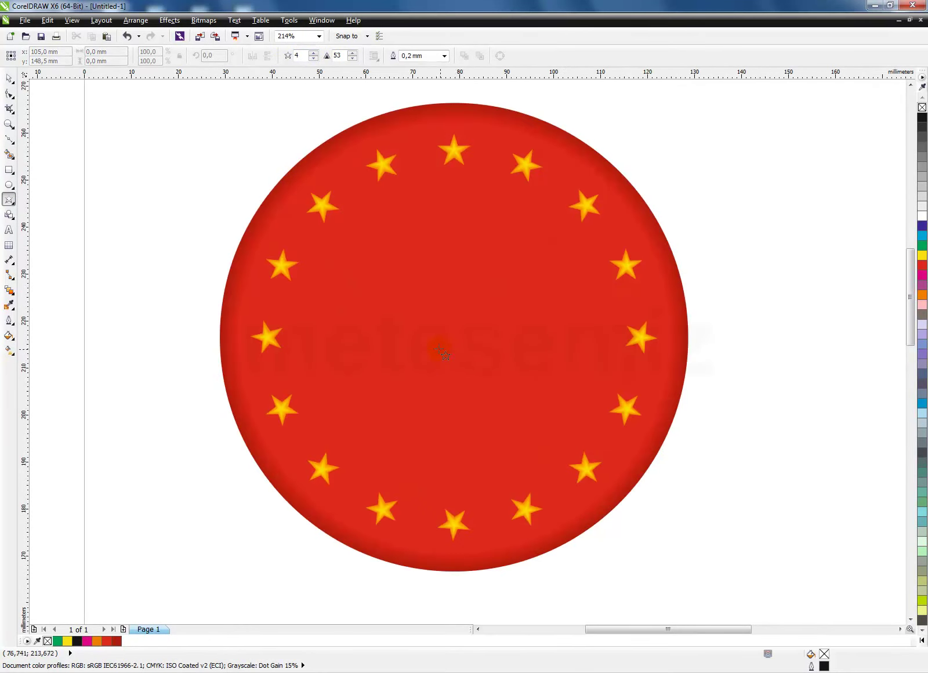
left_click(72, 20)
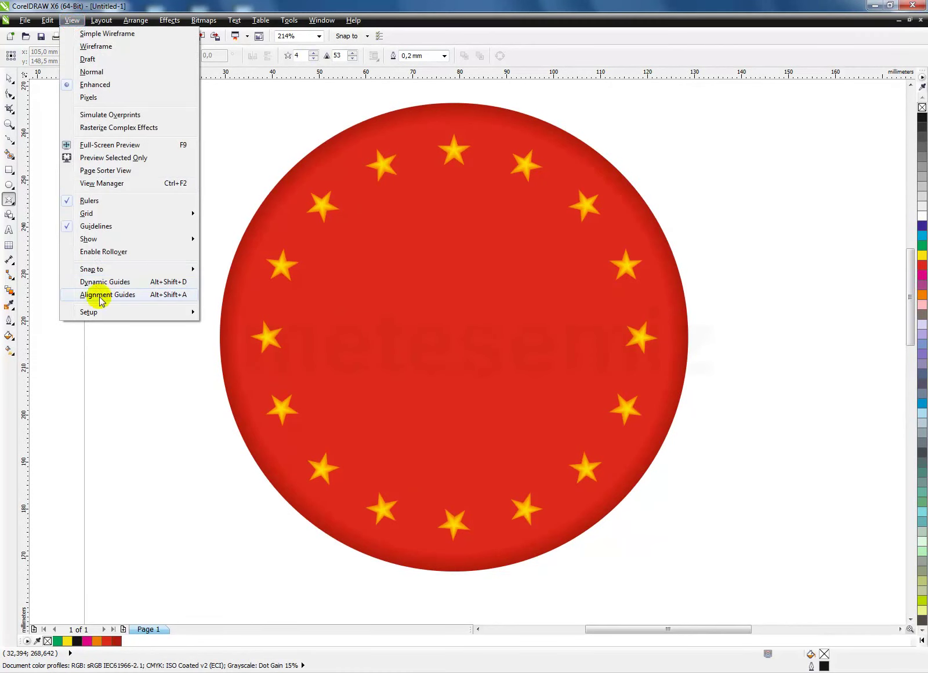
left_click(100, 295)
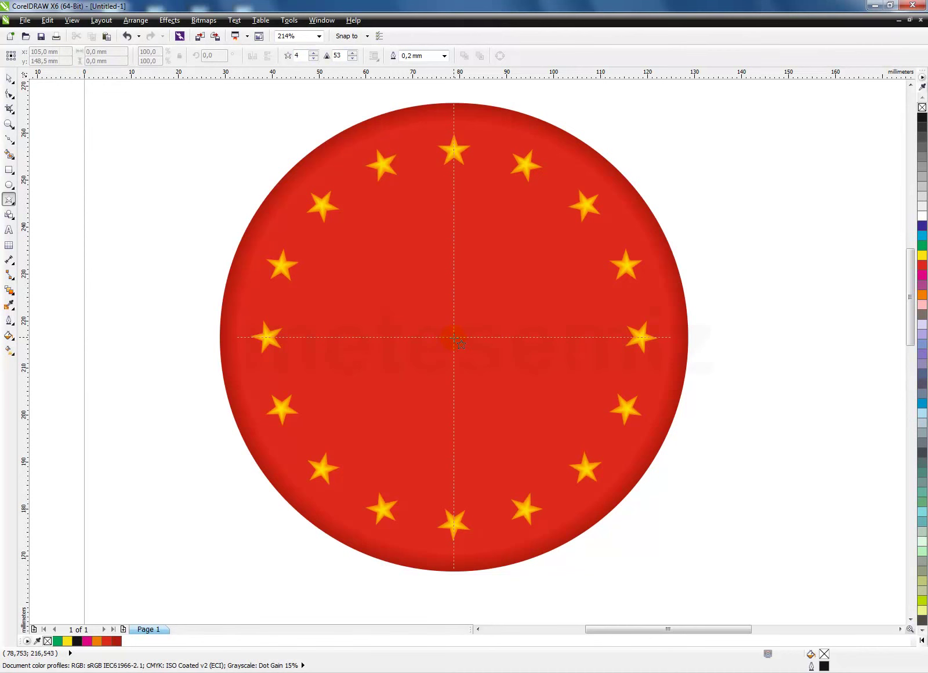
mouse_move(454, 337)
left_mouse_down()
mouse_move(625, 467)
mouse_move(617, 462)
left_mouse_up()
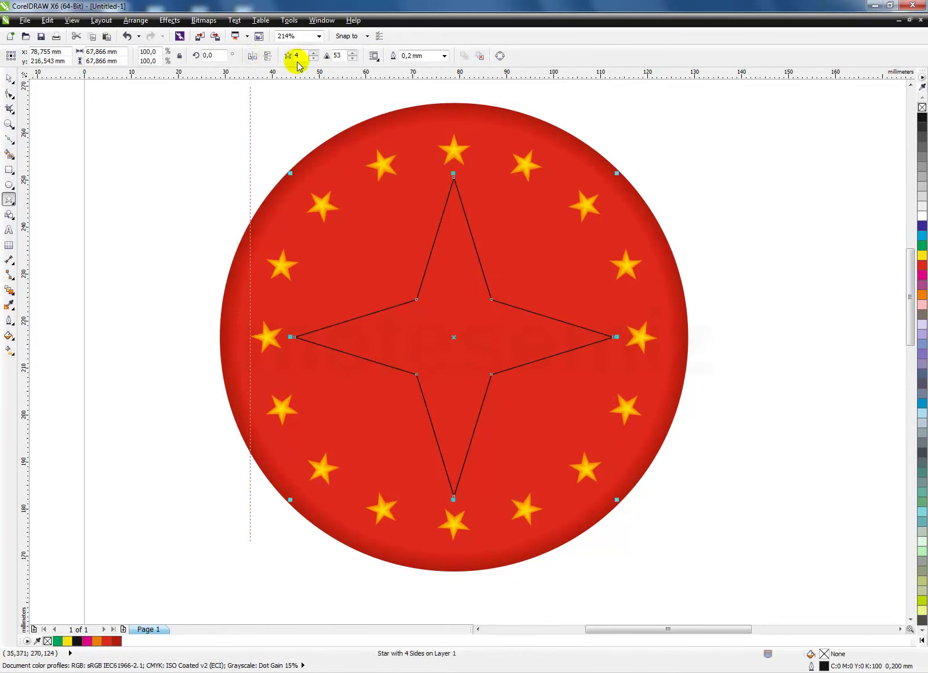
- Set the four-pointed star's sharpness to 68
left_click_drag(352, 53, 353, 53)
left_click(352, 53)
left_click(353, 53)
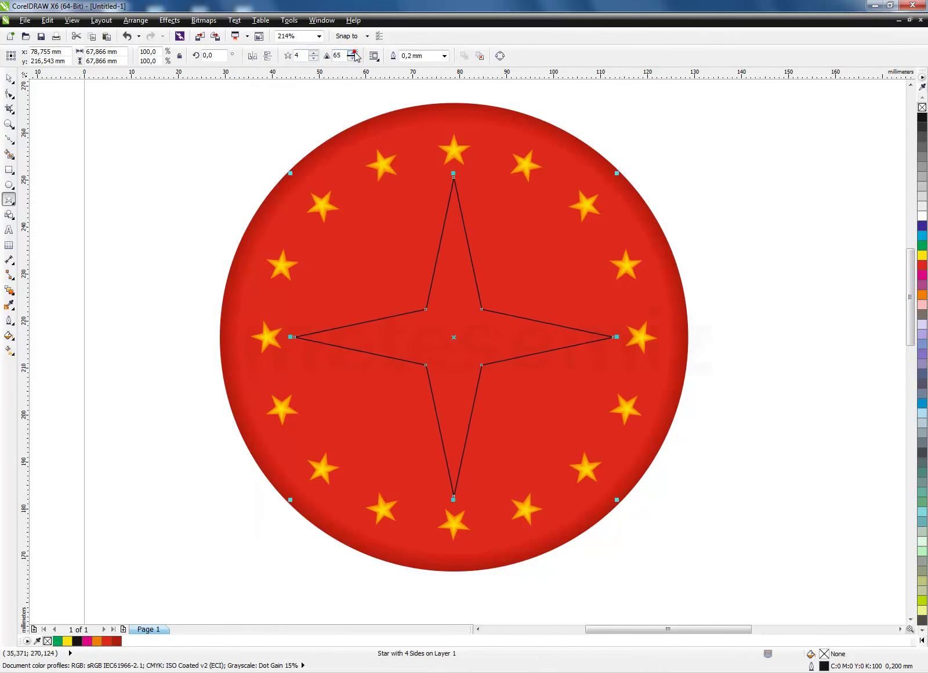
left_click(352, 53)
left_click(352, 53)
left_click(352, 52)
left_click_drag(354, 55, 354, 58)
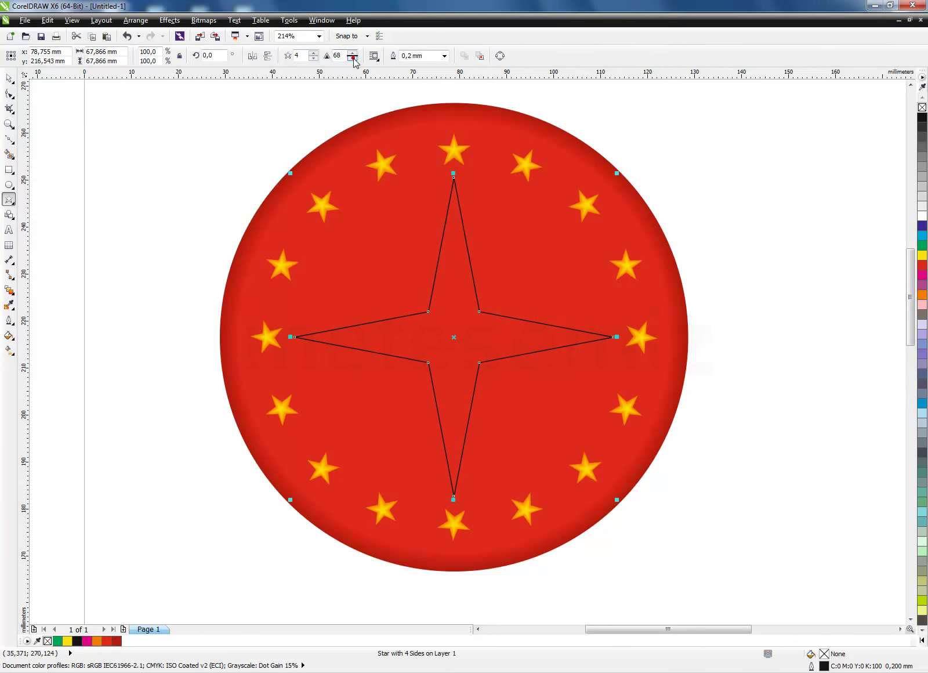
- Fill the four-pointed star with the orange palette colour
left_click(10, 78)
left_click(820, 286)
left_click(458, 328)
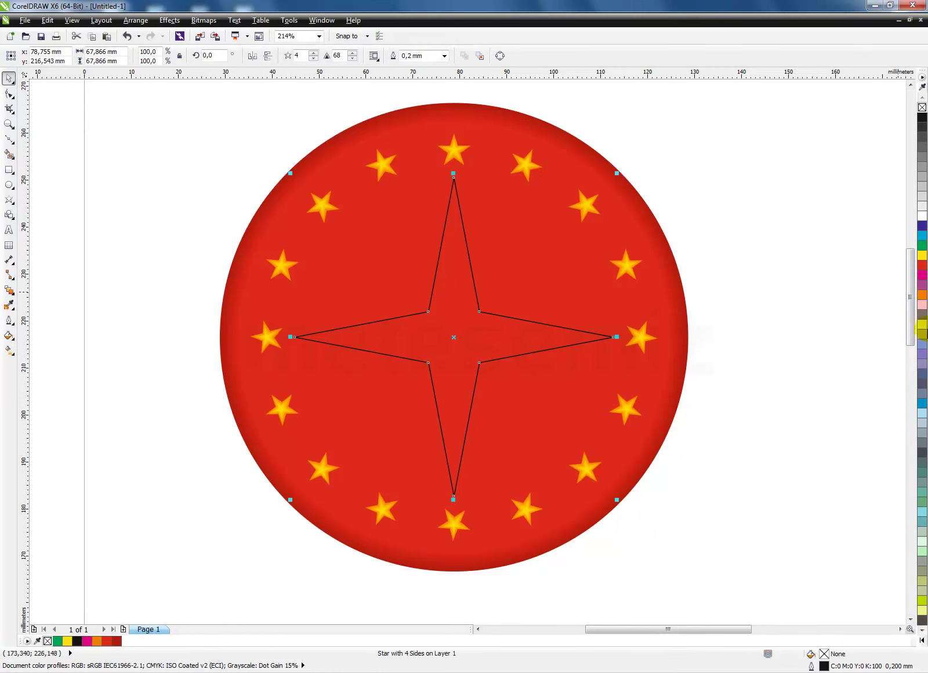
left_click(922, 295)
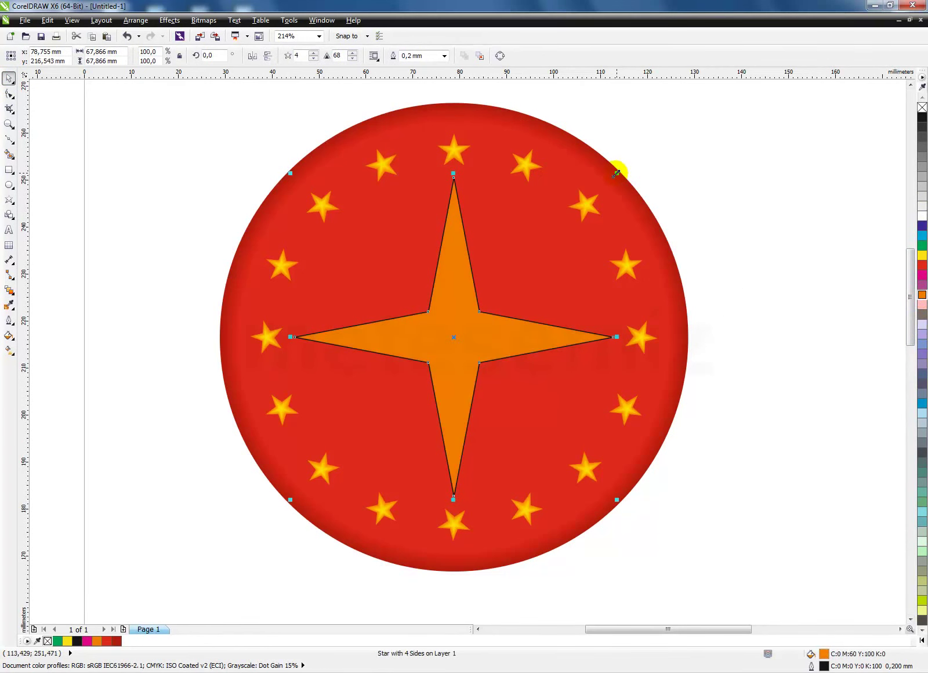
- Create a concentric copy of the star scaled down to about 7 mm wide and fill it yellow
left_click_drag(616, 172, 600, 192)
left_click_drag(513, 246, 479, 303)
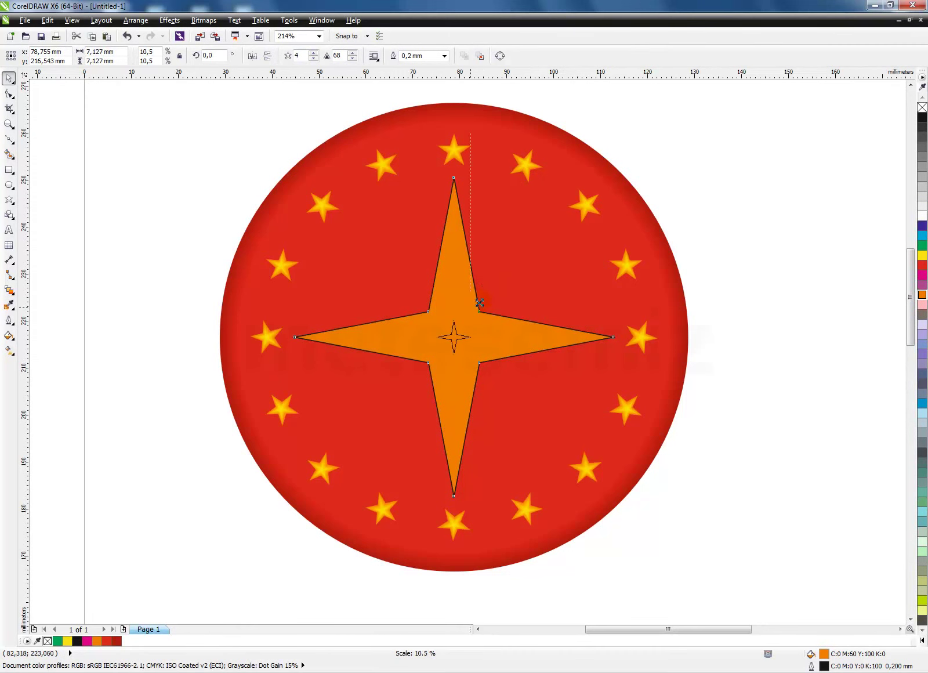
left_click(921, 254)
- Remove the outlines from both four-pointed stars and turn off the alignment guides
left_click(523, 344, "shift")
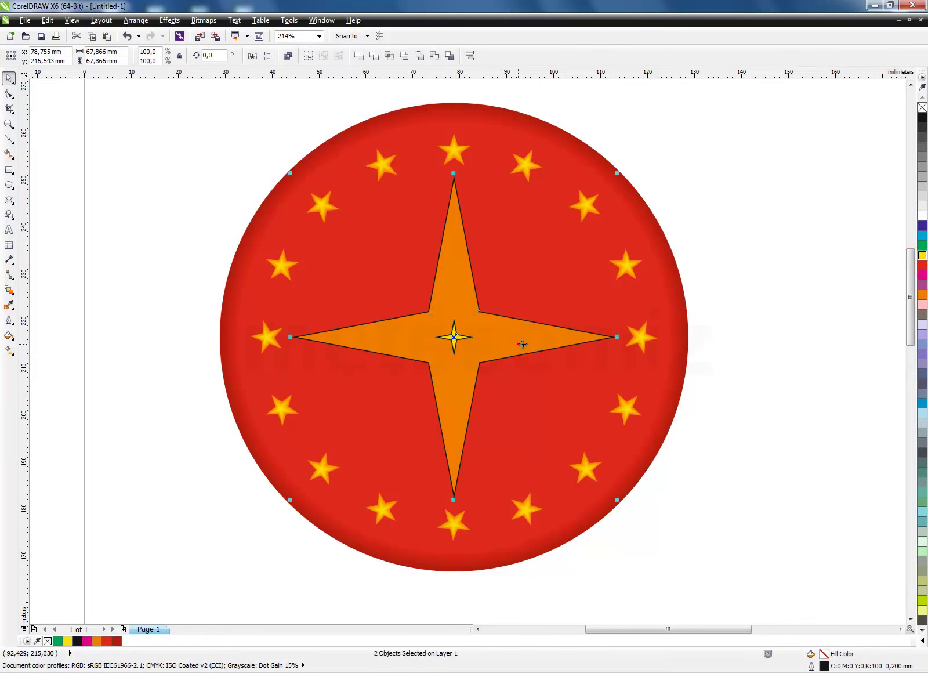
right_click(921, 107)
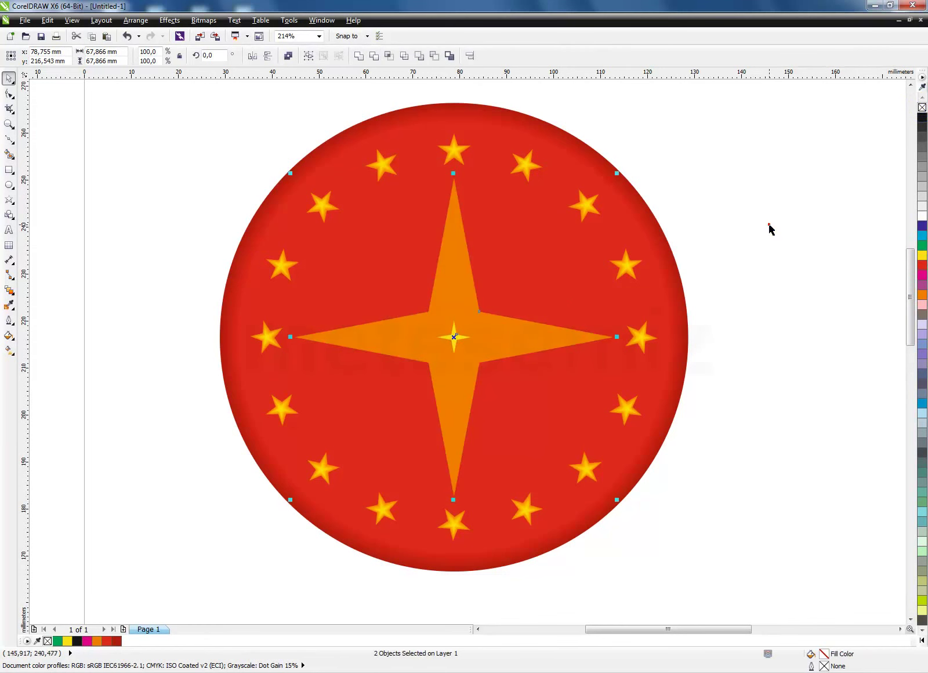
left_click(770, 227)
left_click(72, 21)
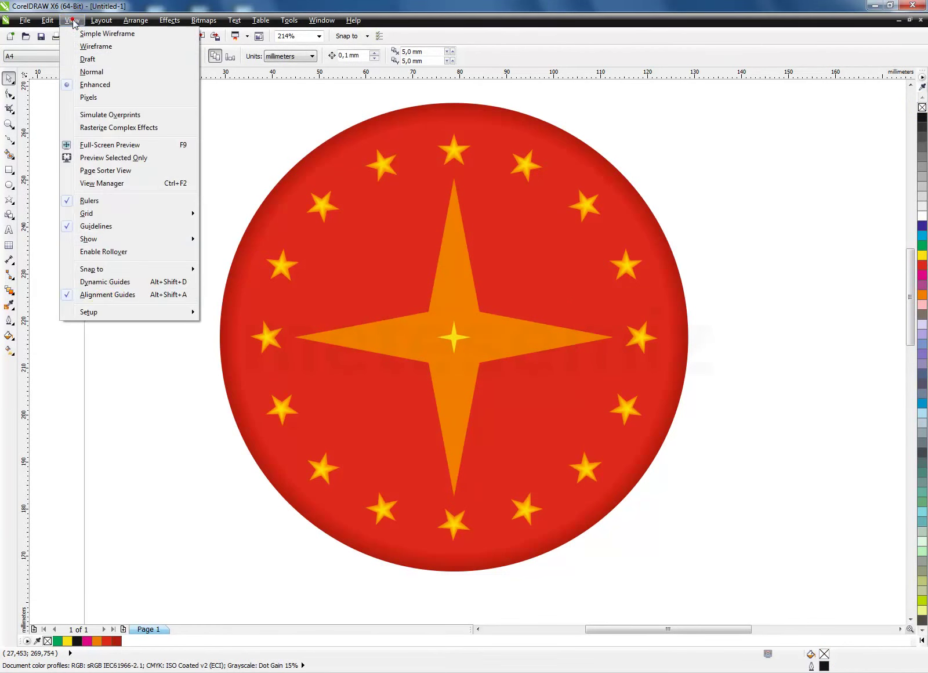
left_click(106, 293)
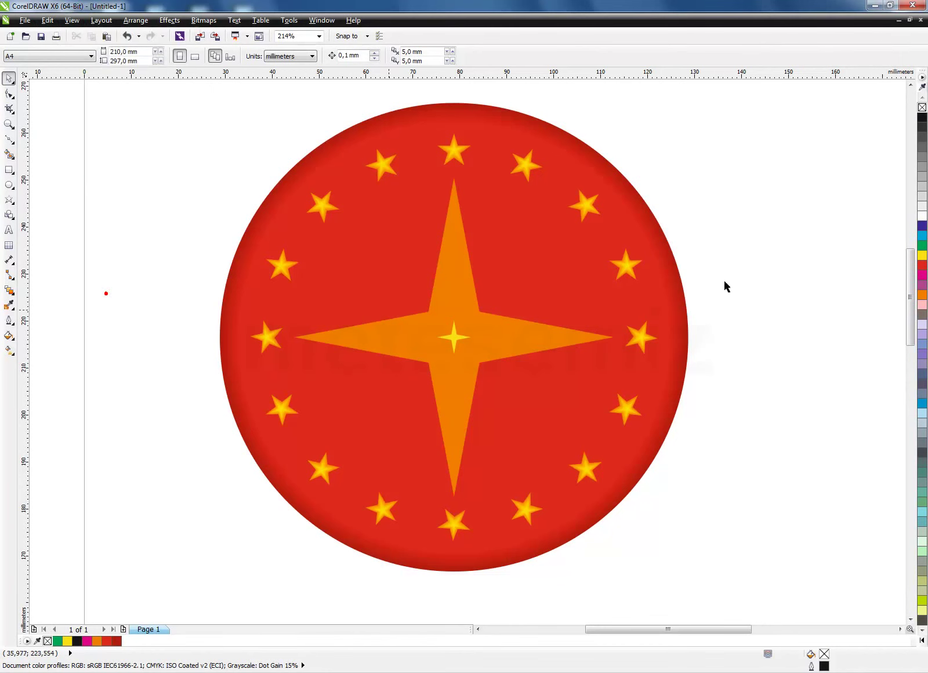
- Blend the small yellow star with the large orange star using 20 steps
left_click(456, 337)
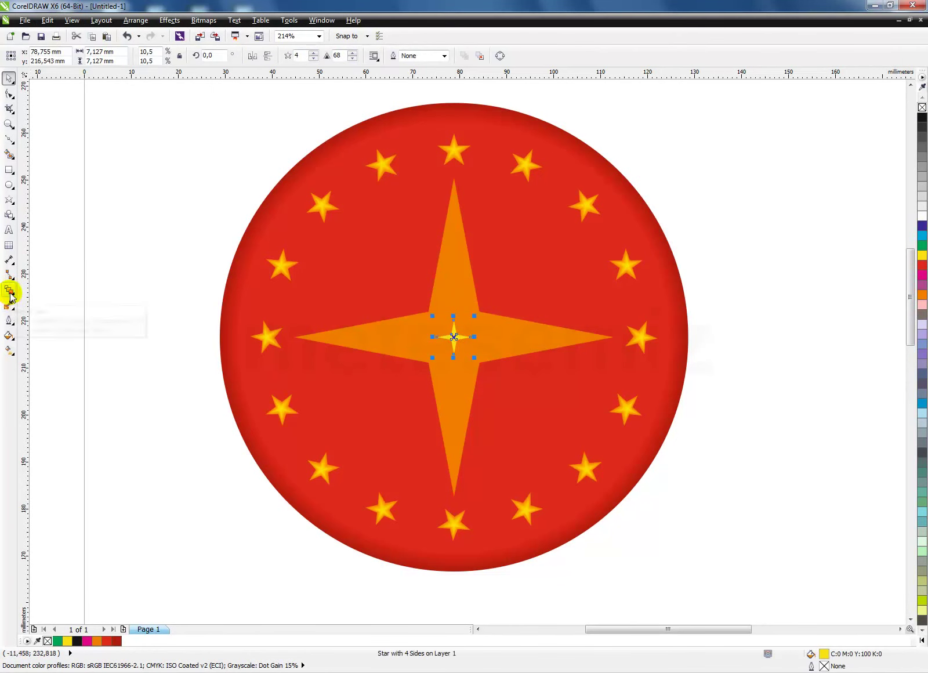
left_click(9, 291)
left_click_drag(466, 336, 474, 326)
left_click(286, 51)
type("20")
key("Return")
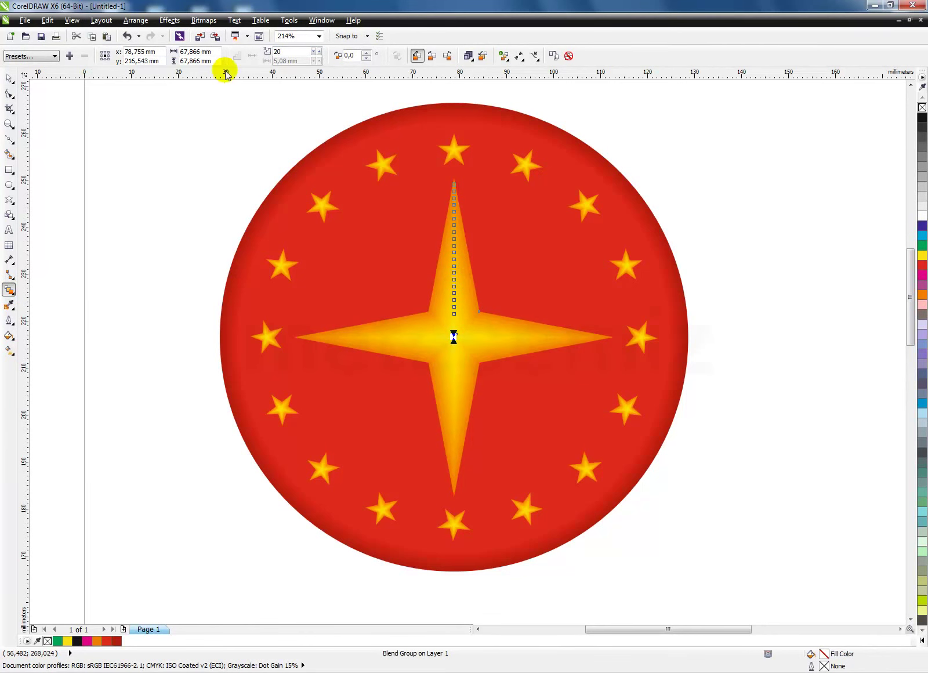
left_click(8, 80)
left_click(148, 127)
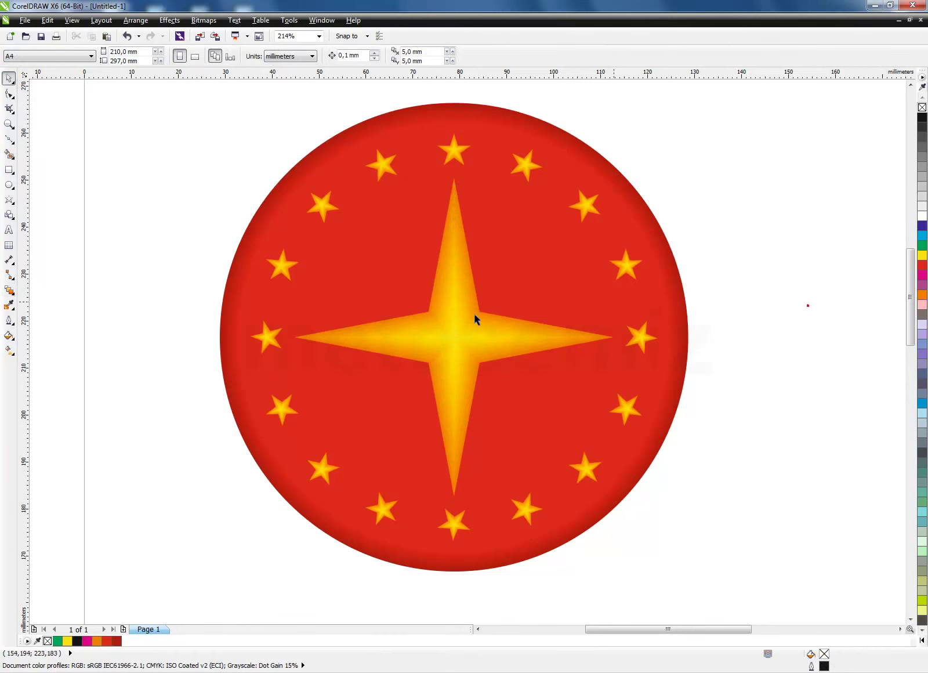
- Rotate a copy of the blended star 45 degrees about its centre and bring the upright star to the front
left_click(476, 343)
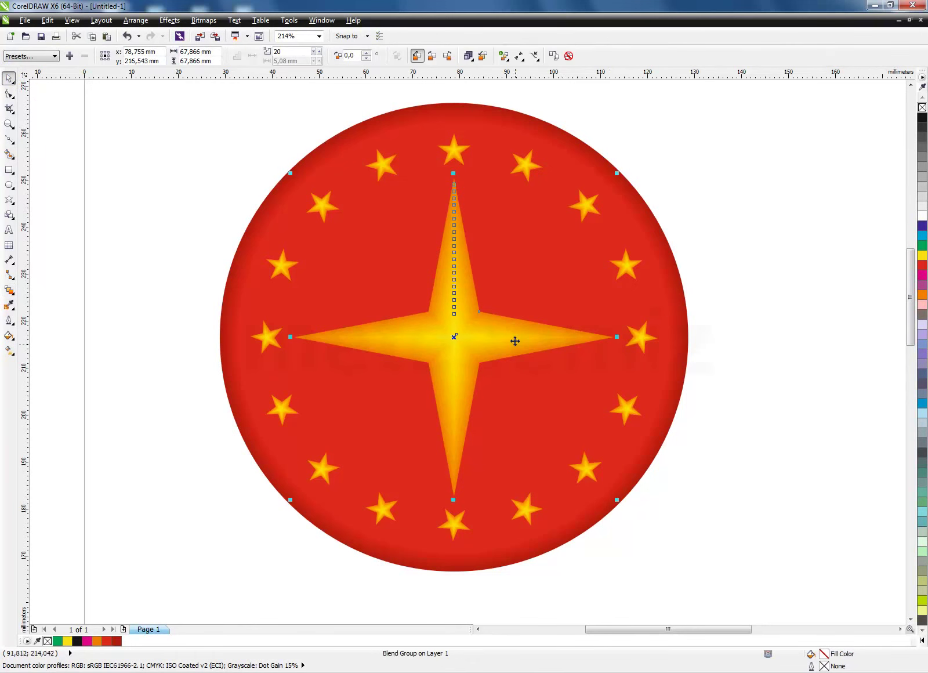
left_click_drag(617, 503, 639, 337)
left_click(787, 286)
left_click(574, 341)
left_click(798, 330)
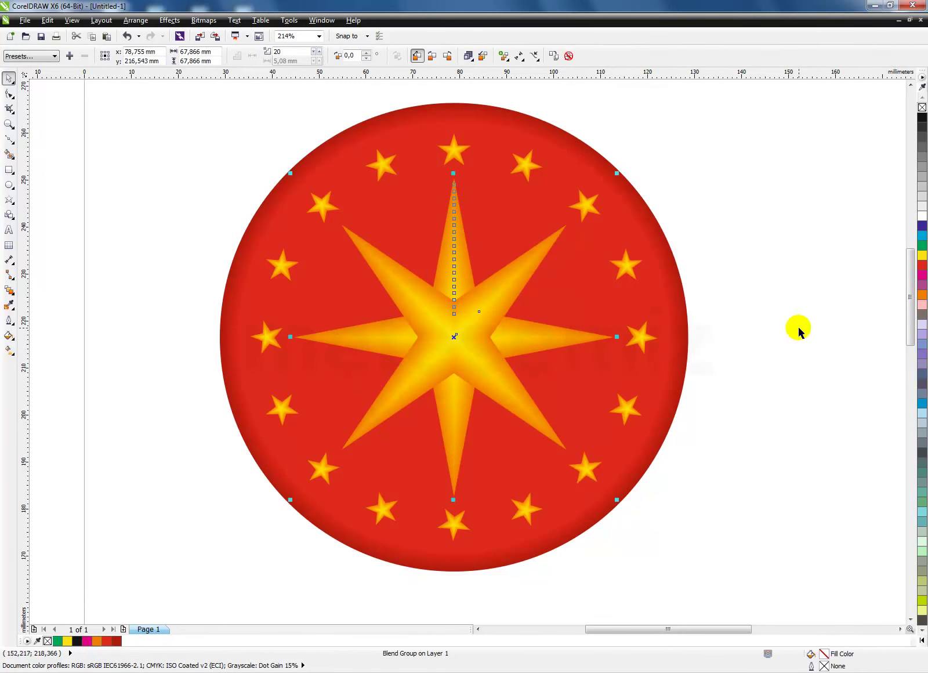
left_click(799, 329)
- Place a copy of the upright blended star on the empty page area beside the badge, level with its centre
left_click(899, 629)
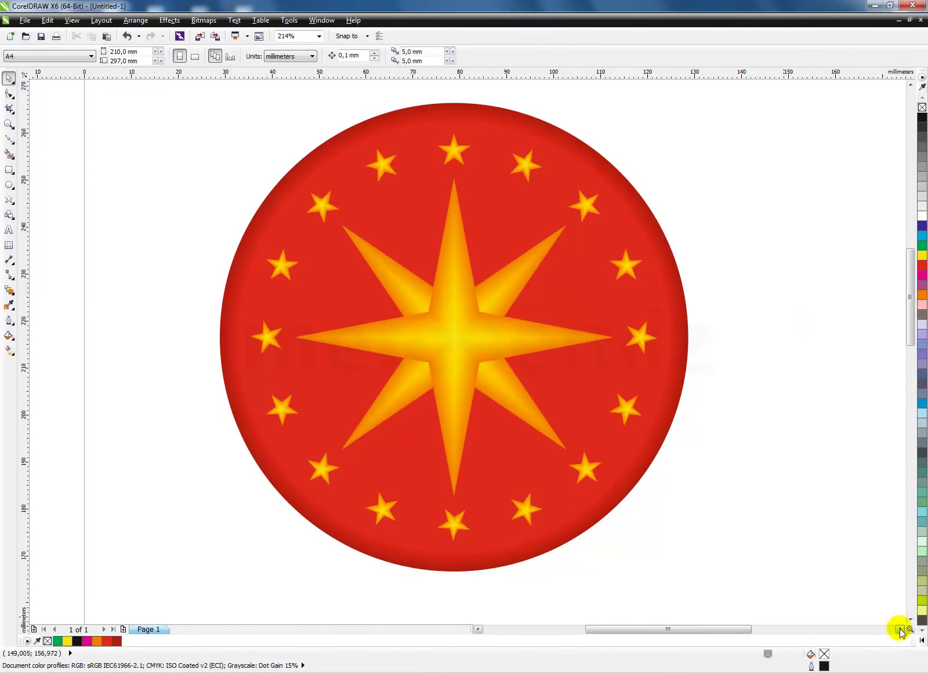
left_click(899, 629)
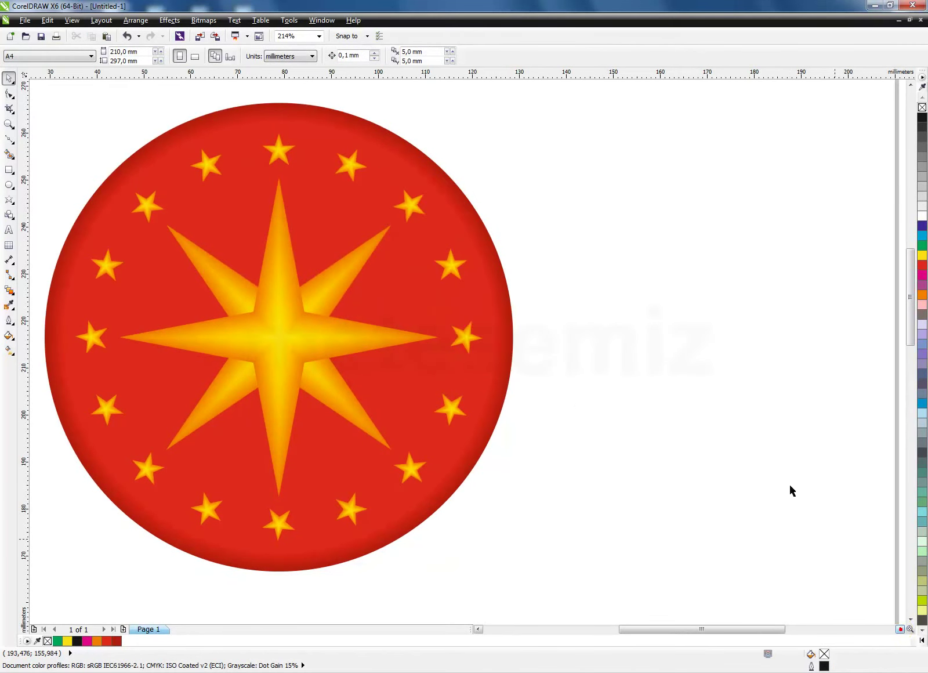
left_click(751, 330)
left_click(9, 200)
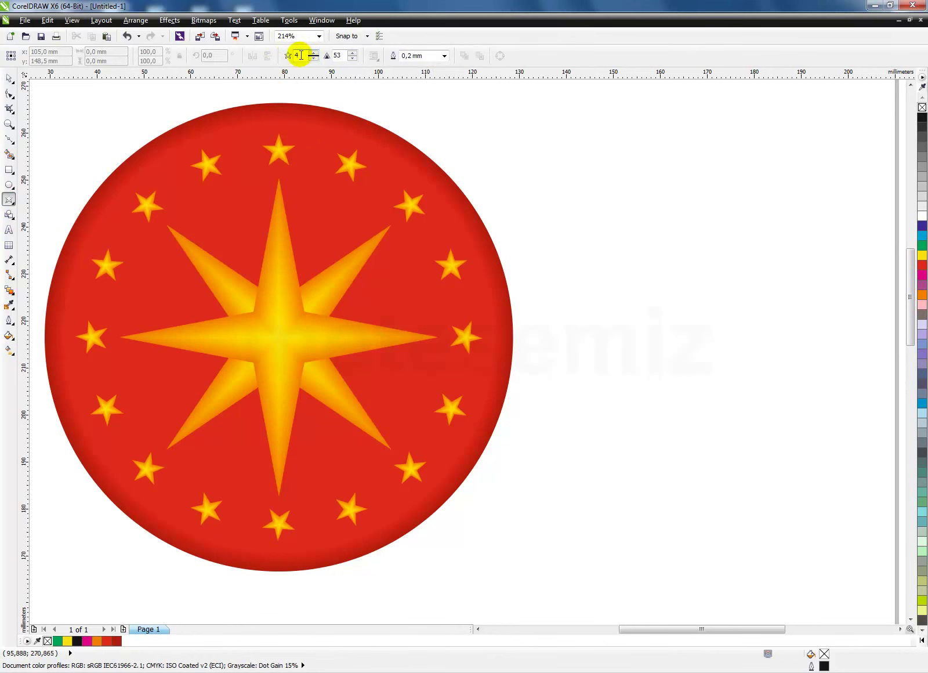
left_click(10, 79)
left_click(687, 281)
left_click(389, 337)
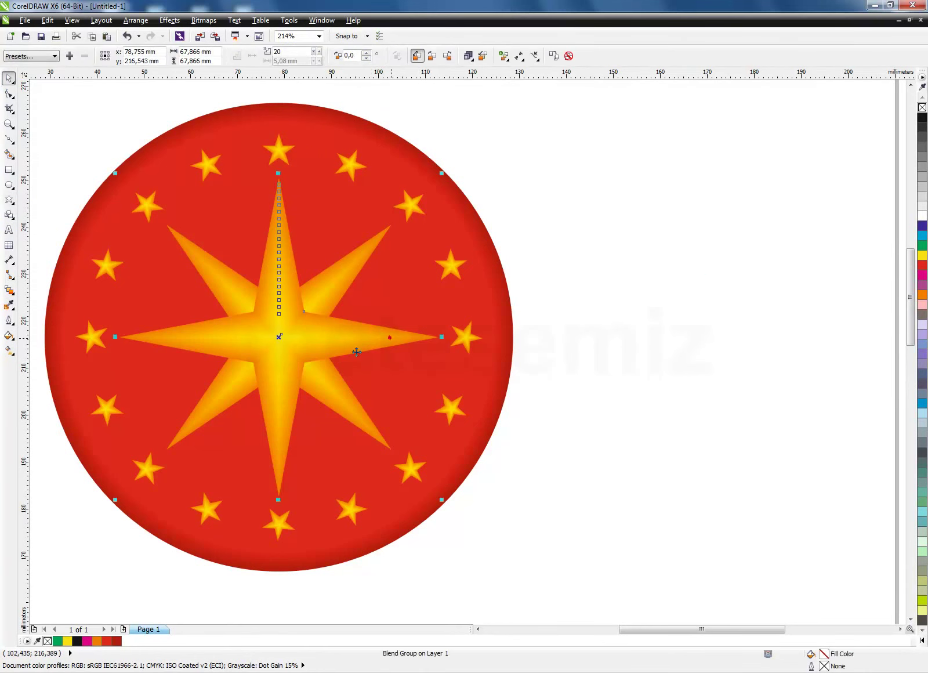
left_click_drag(280, 336, 701, 342)
left_click(835, 453)
- Set the copied star's blend to 5 steps
key("F2")
left_click_drag(543, 156, 861, 502)
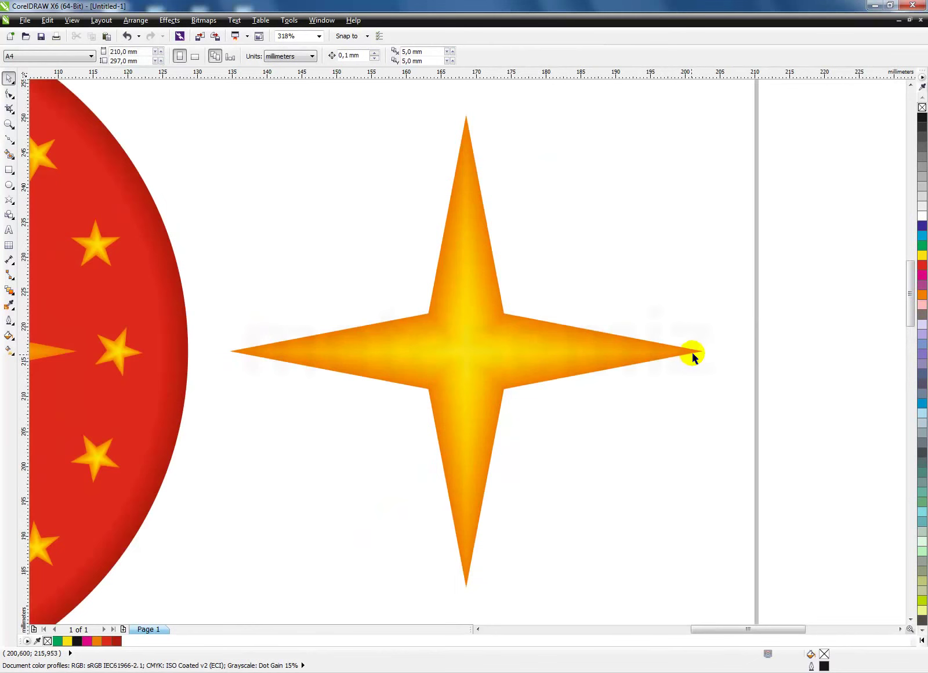
left_click(554, 357)
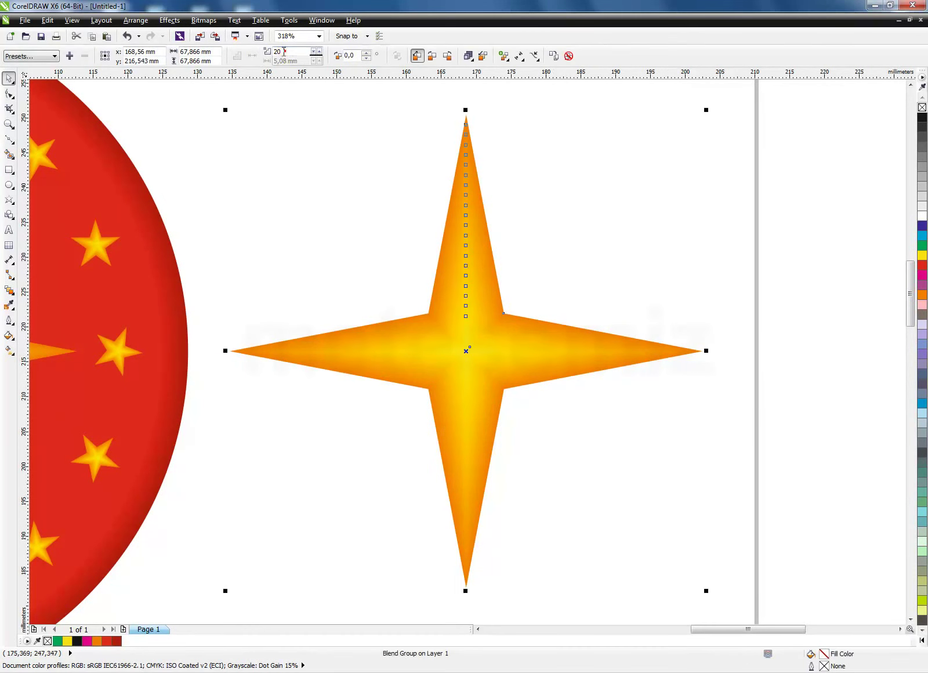
type("5")
key("Return")
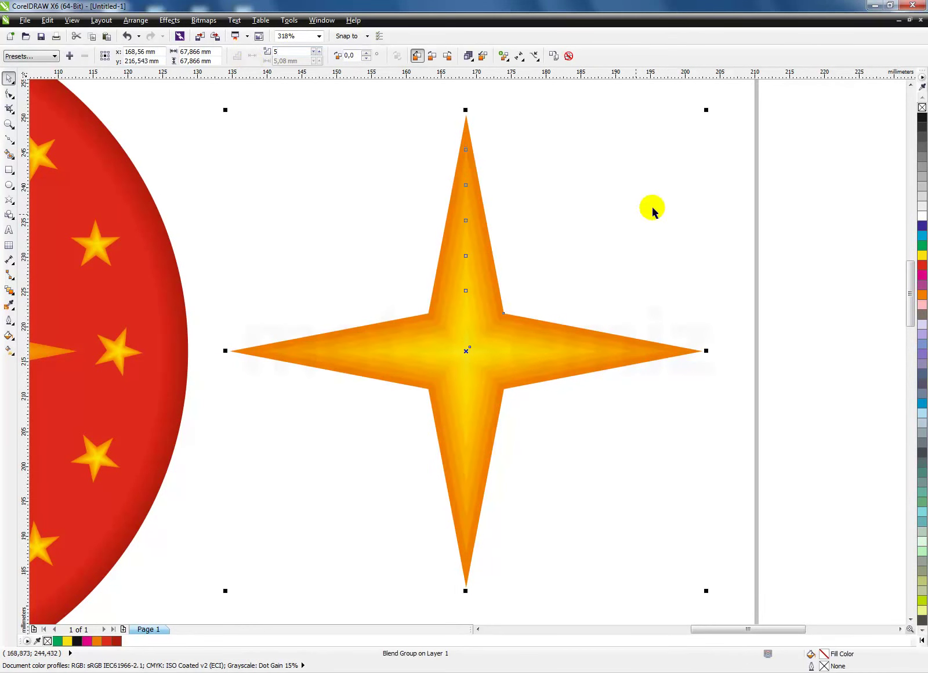
- Set the copied blend's outer orange star to 8 points
left_click(653, 206)
left_click(468, 135)
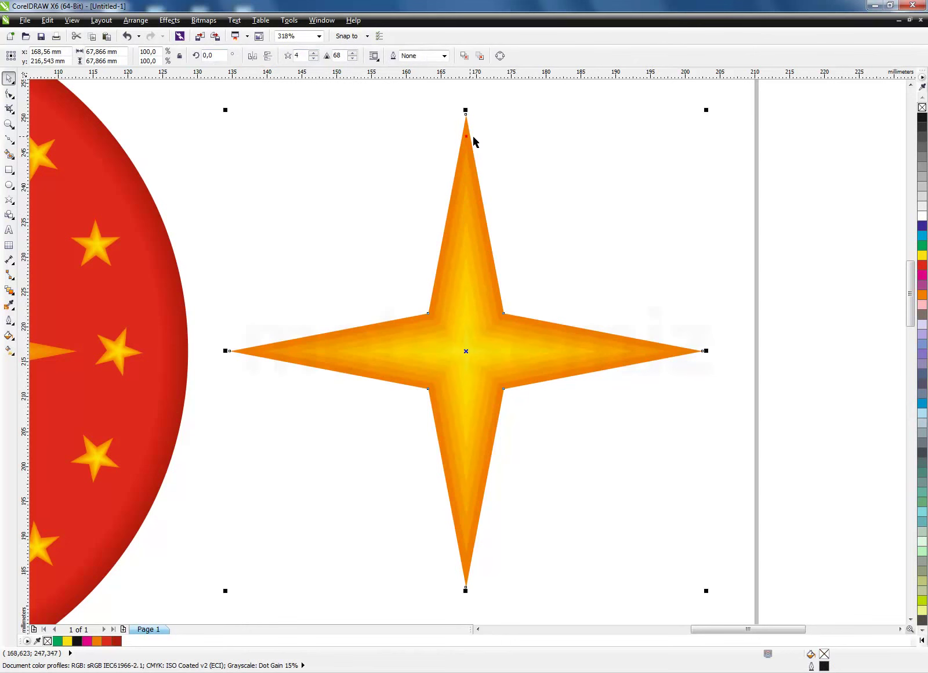
left_click(299, 56)
type("8")
key("Return")
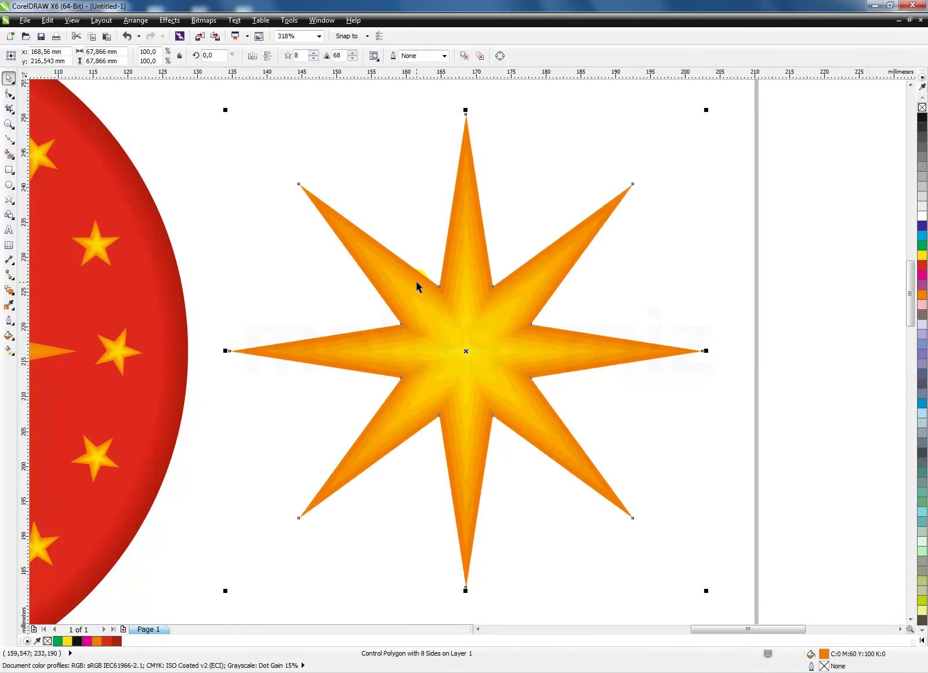
- Set the copied blend's inner yellow star to 8 points
left_click(471, 352)
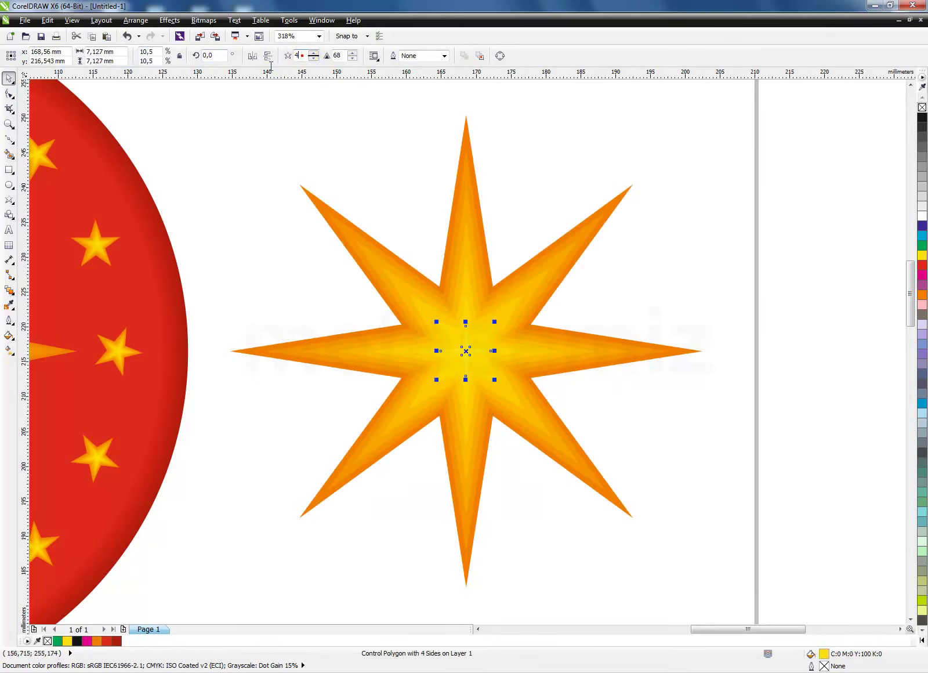
type("8")
key("Return")
left_click(712, 226)
left_click(586, 258)
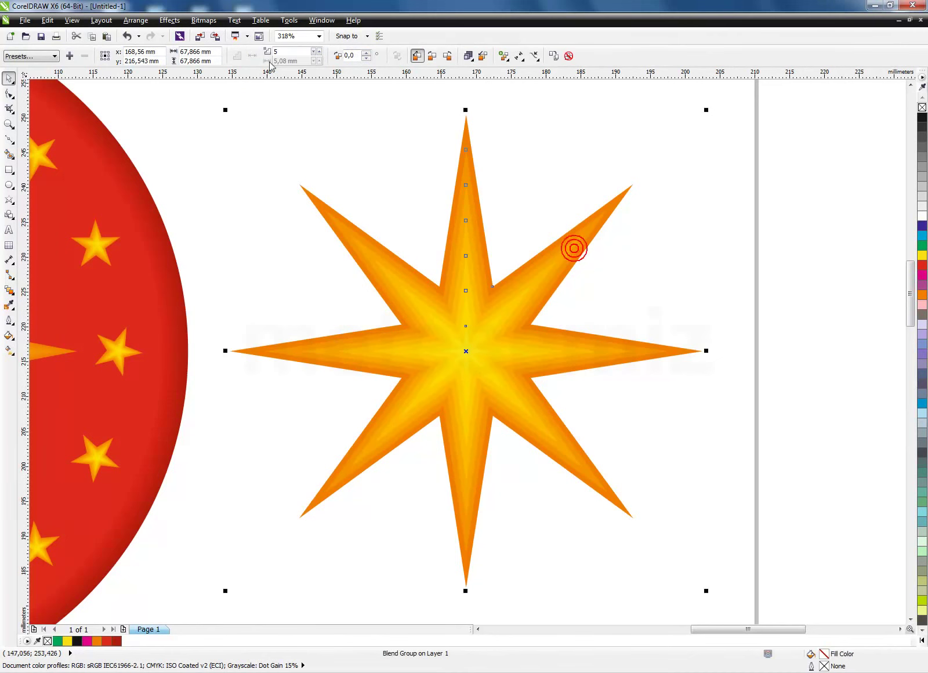
left_click(568, 99)
- Raise the sharpness of the copied blend's outer orange star to 80
left_click(628, 190)
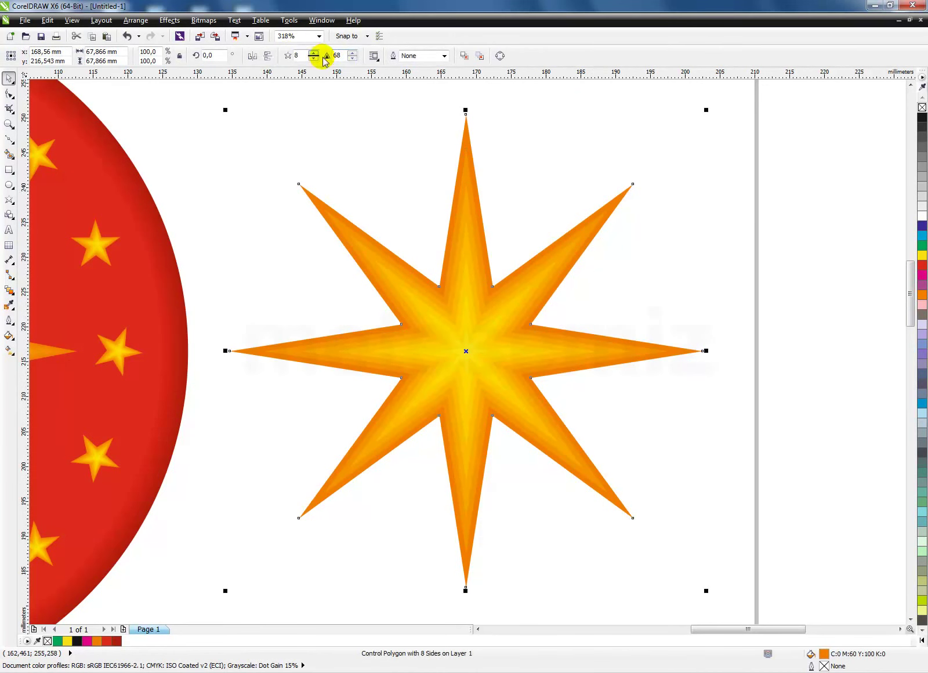
left_click(352, 53)
left_click(352, 52)
left_click(352, 53)
left_click(352, 53)
left_click(352, 53)
left_click(352, 53)
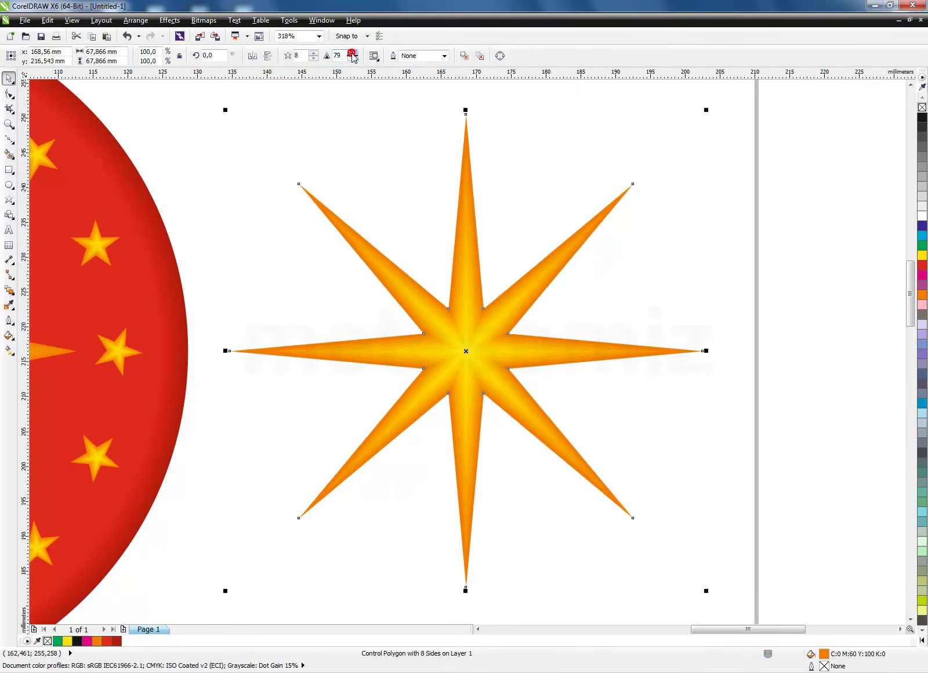
left_click(352, 53)
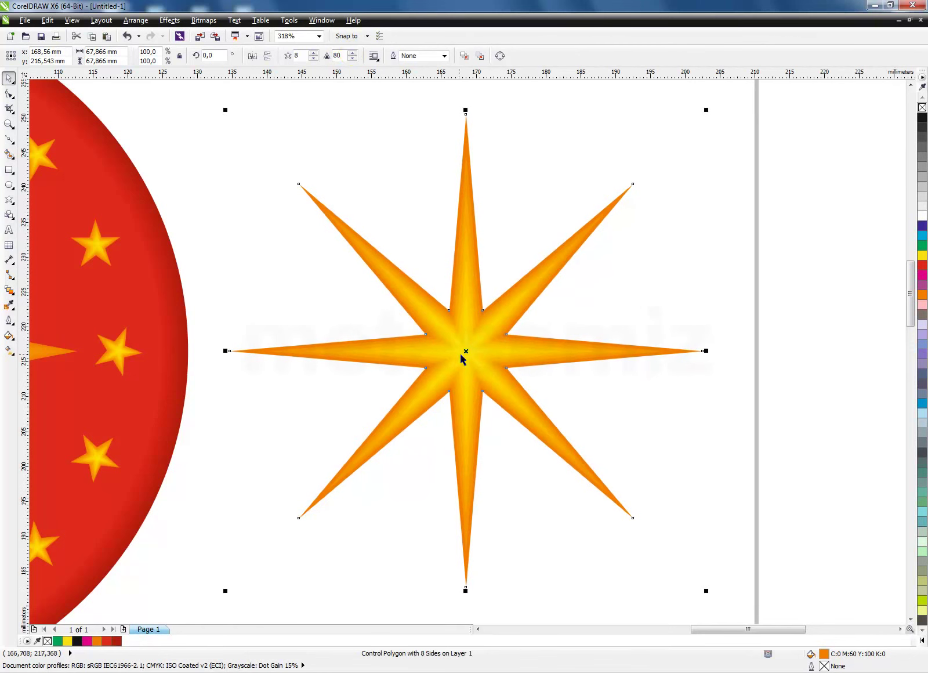
- Set the sharpness of the copied blend's inner yellow star to 80
left_click(463, 351)
type("80")
key("Return")
left_click(628, 192)
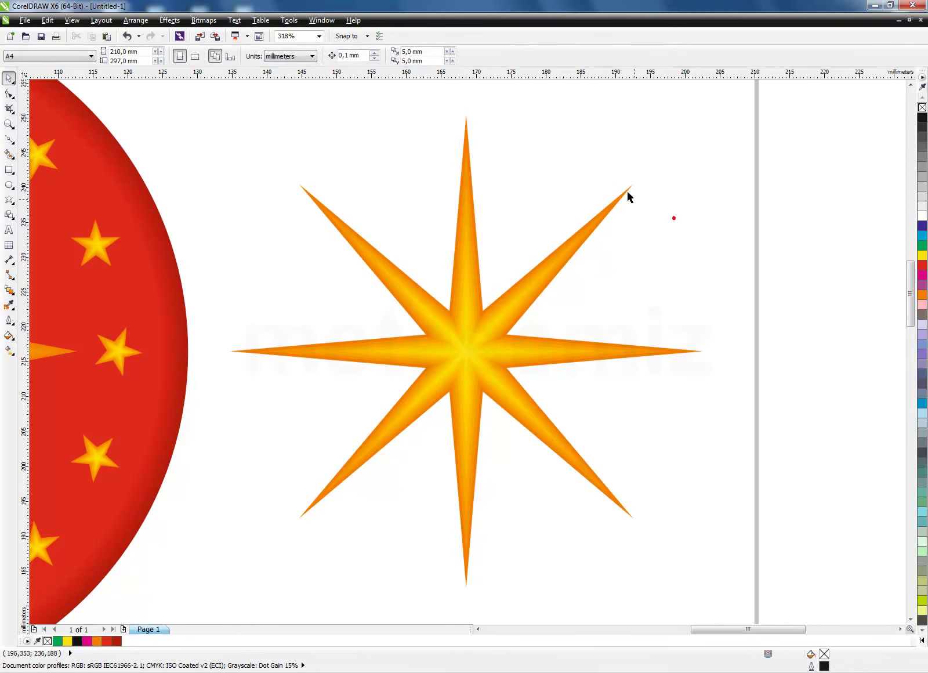
- Set the eight-pointed star's blend to 15 steps
left_click(587, 233)
double_click(276, 52)
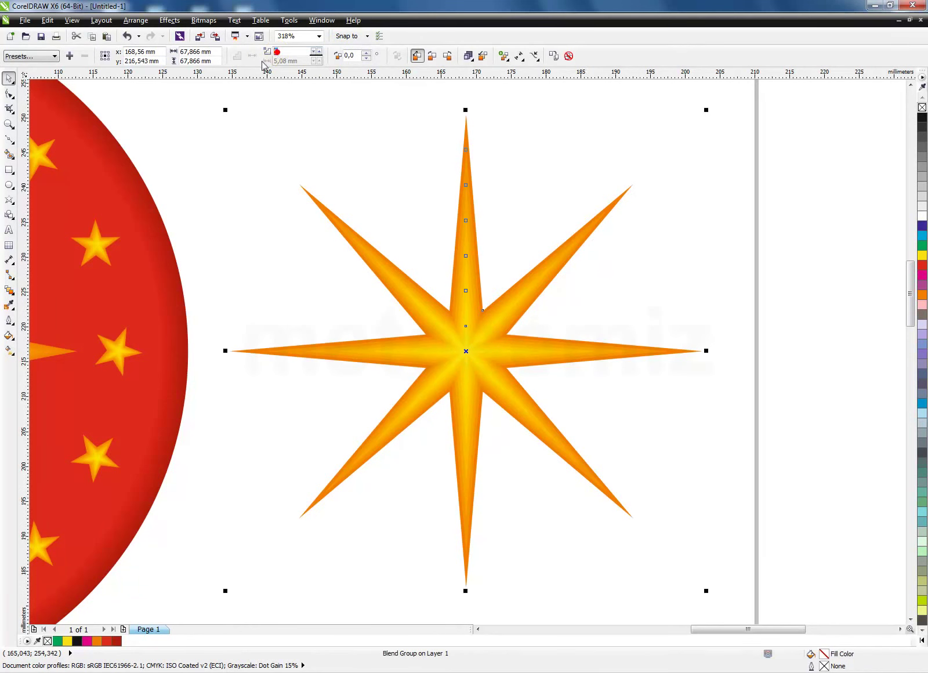
type("15")
key("Return")
left_click(644, 254)
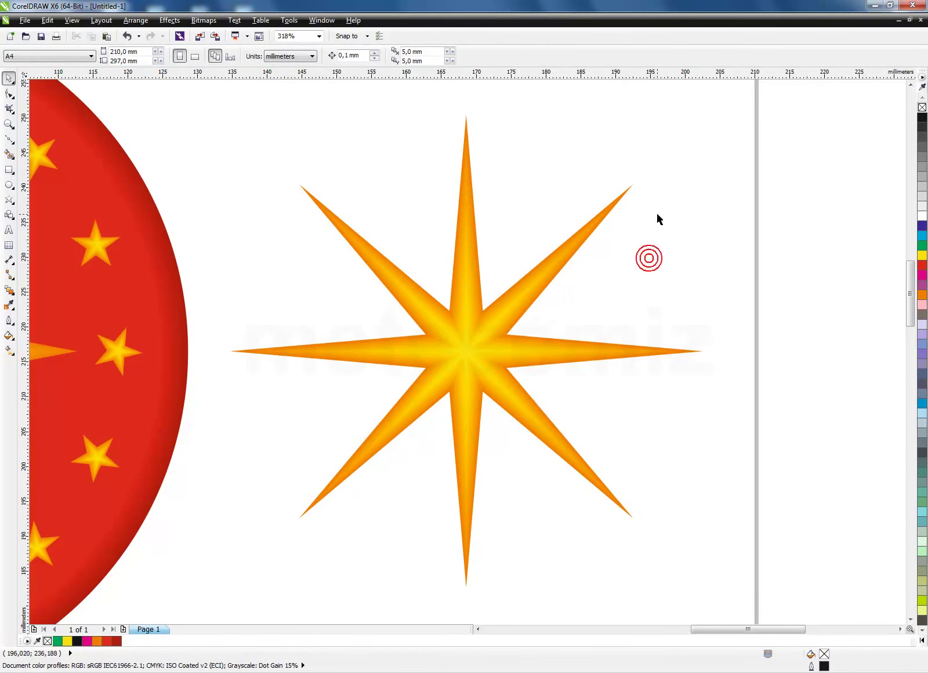
- Break the eight-pointed star's blend apart, then group all of its parts into one object
scroll(656, 215, "down", 2)
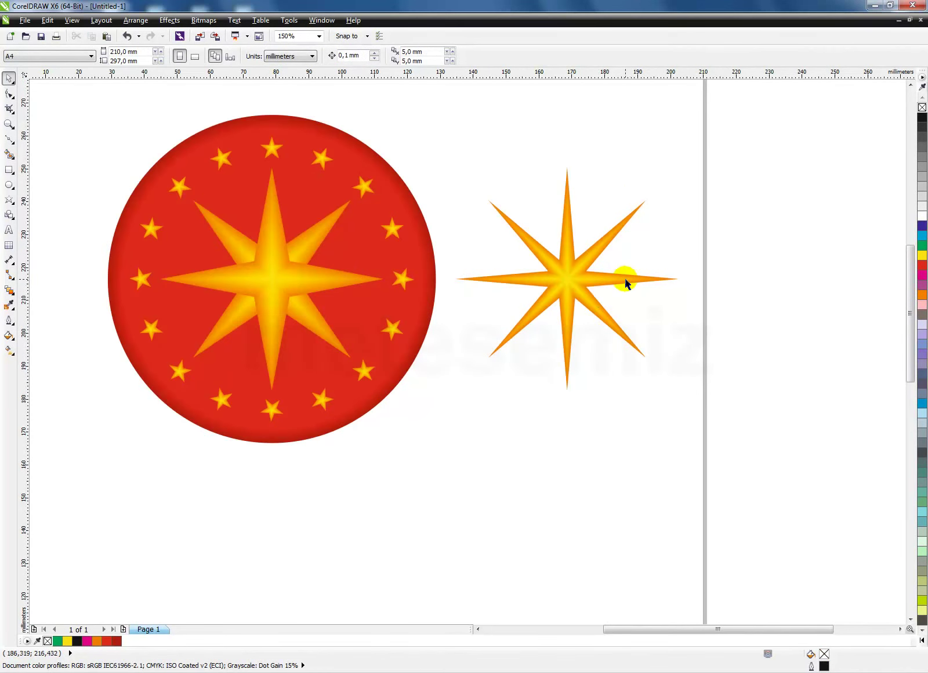
key("z")
left_click_drag(420, 158, 737, 418)
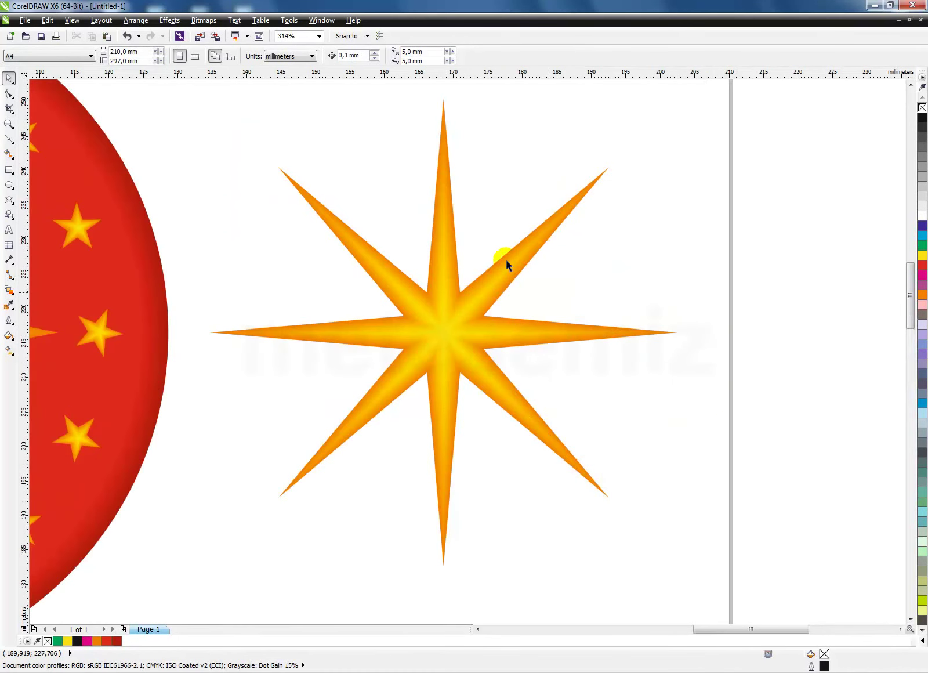
left_click(539, 247)
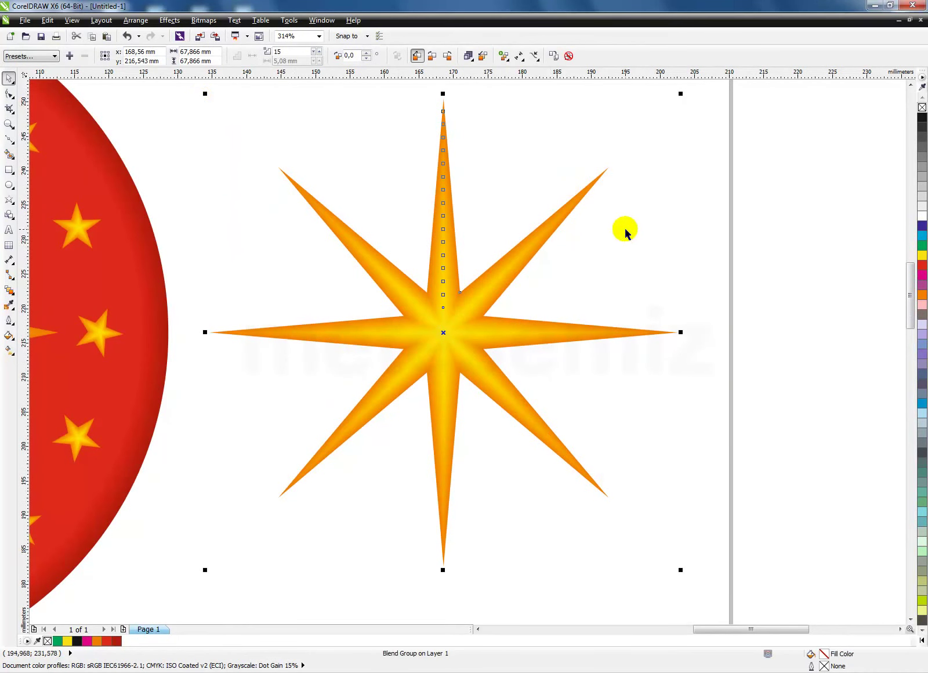
left_click(135, 20)
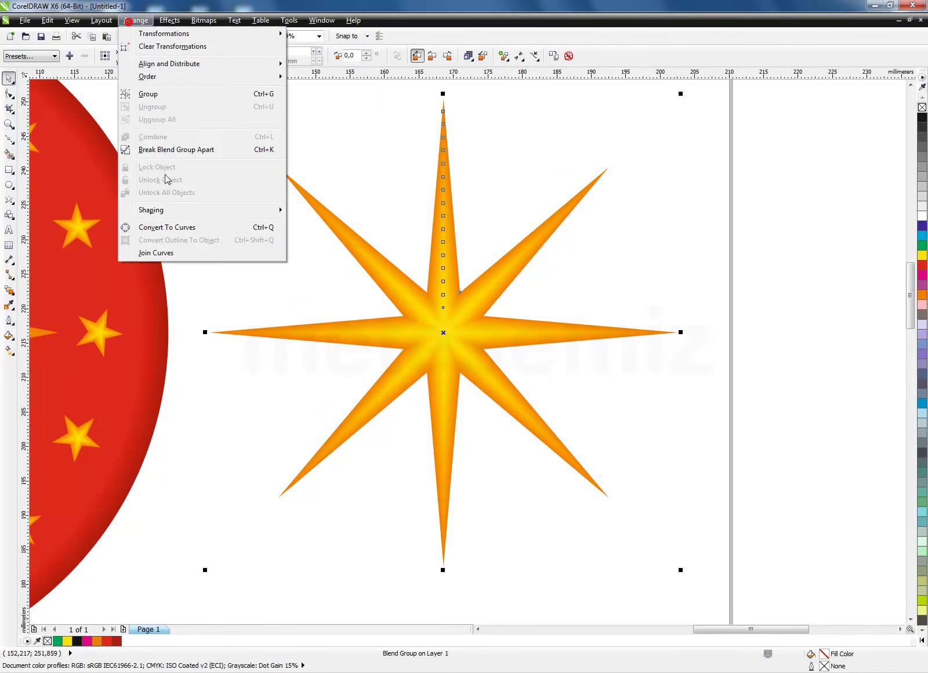
left_click(160, 150)
left_click(704, 164)
left_click(528, 259)
left_click_drag(801, 605, 197, 93)
right_click(468, 346)
left_click(499, 412)
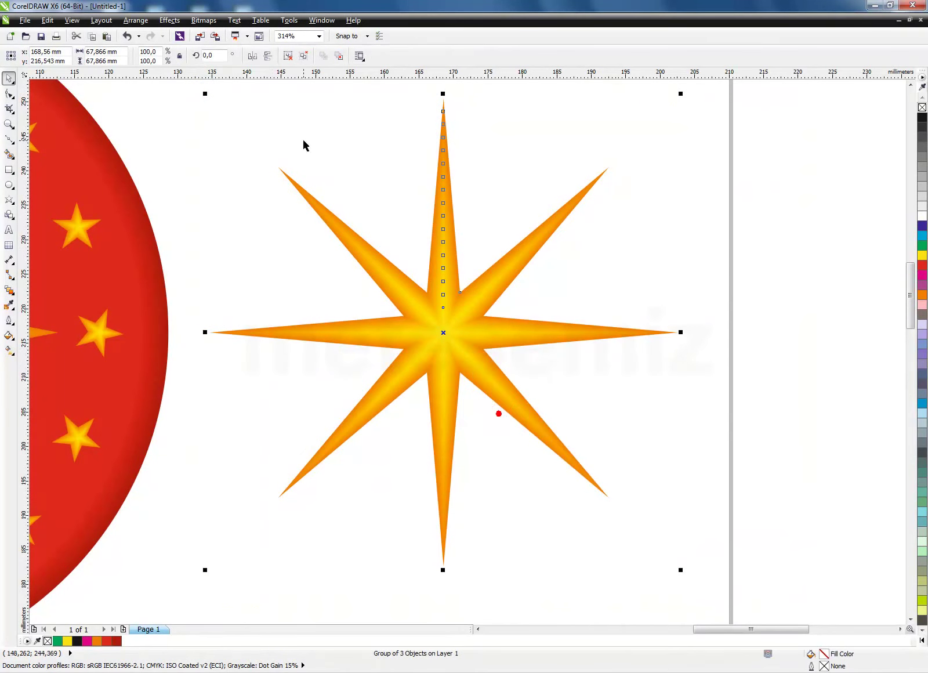
- Rotate the grouped eight-pointed star by 22,5 degrees
left_click(214, 55)
type("22,5")
key("Return")
scroll(733, 373, "down", 3)
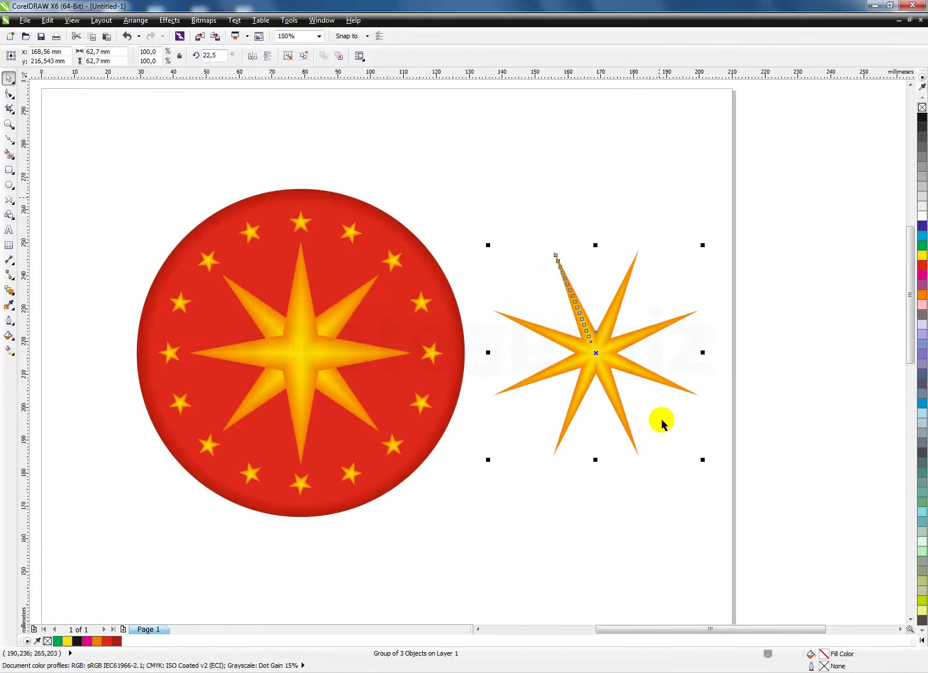
- Move the rotated eight-pointed star onto the badge, snapping its centre to the centre of the badge's stars
left_click(70, 22)
left_click(113, 293)
left_click_drag(598, 355, 299, 354)
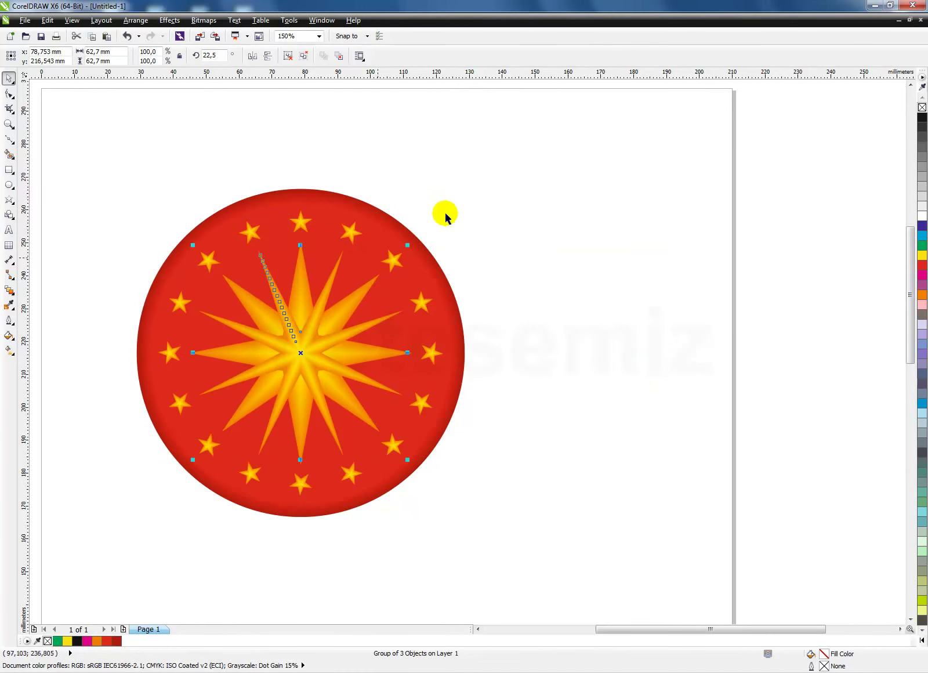
left_click(518, 230)
- Bring the badge's upright four-pointed blended star to the front, above the eight-pointed star
left_click_drag(83, 178, 517, 381)
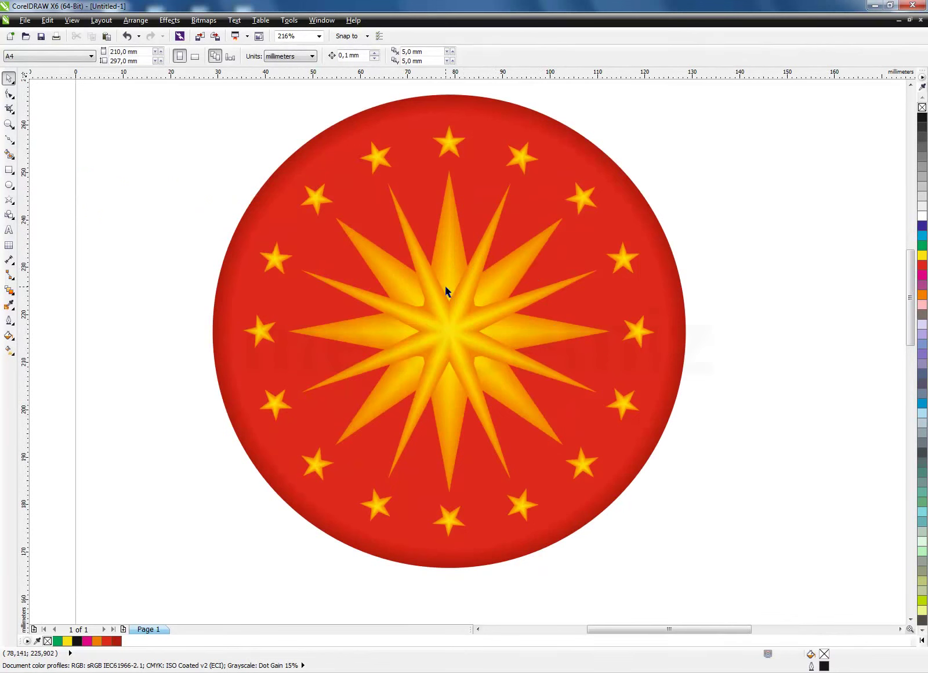
left_click(356, 336)
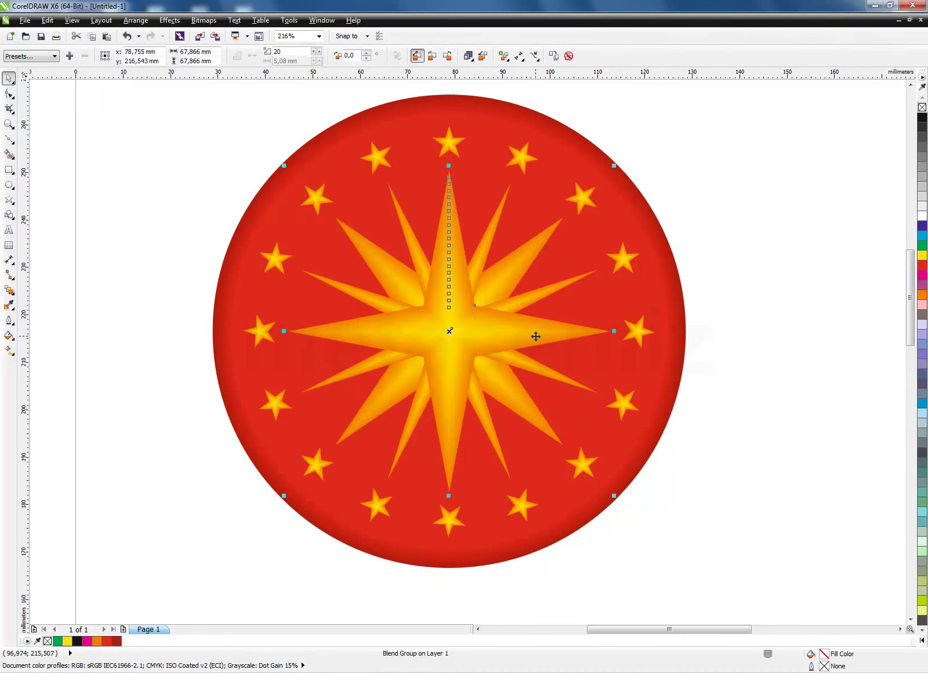
left_click(766, 299)
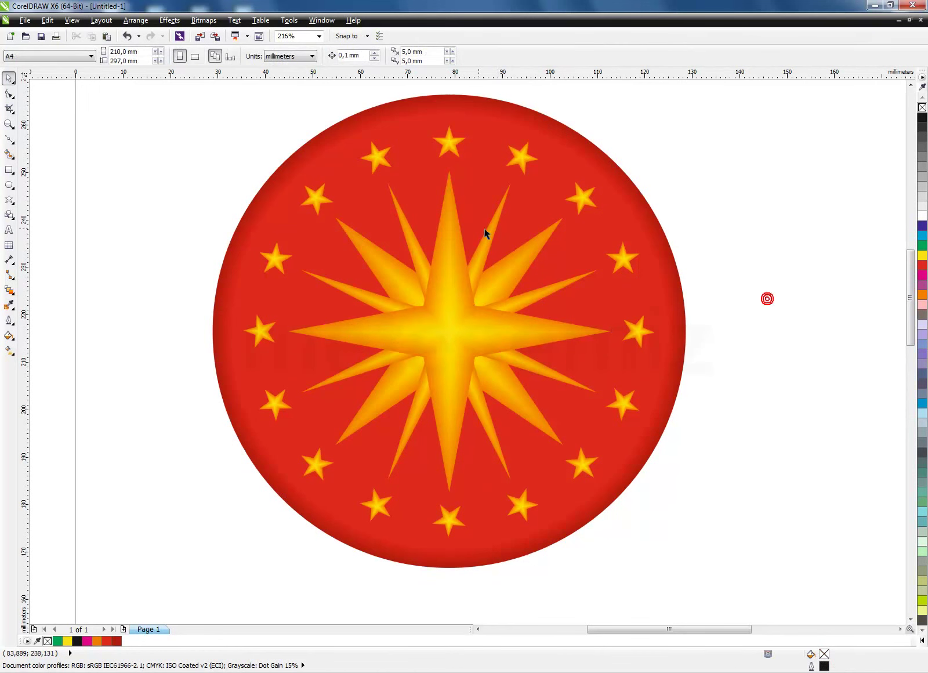
- Scale the eight-pointed star group down proportionally about its centre to roughly three quarters of its size
left_click(497, 220)
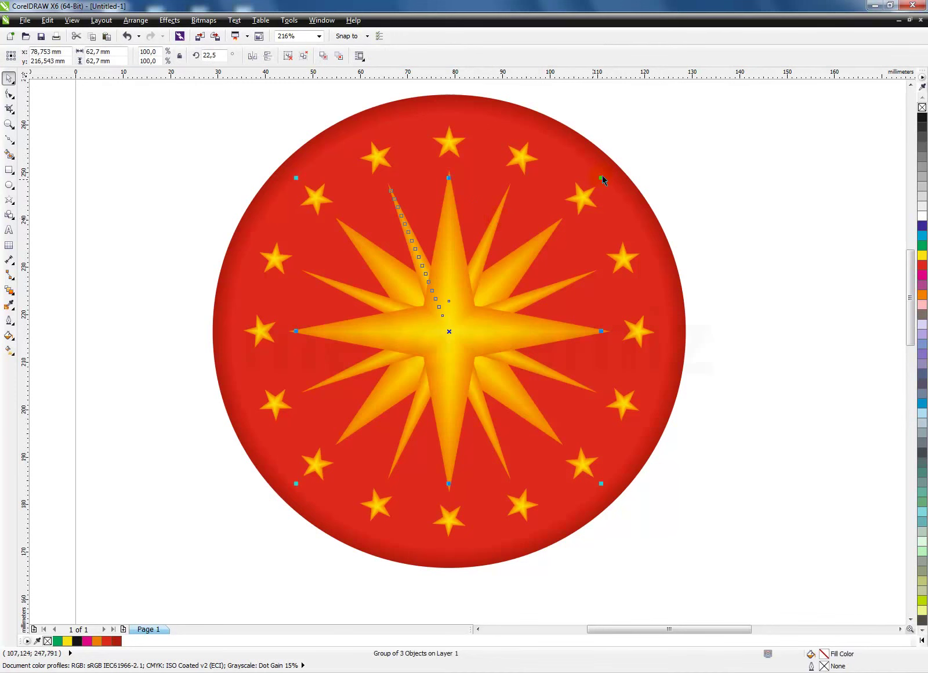
left_click_drag(602, 177, 564, 219)
left_click(752, 231)
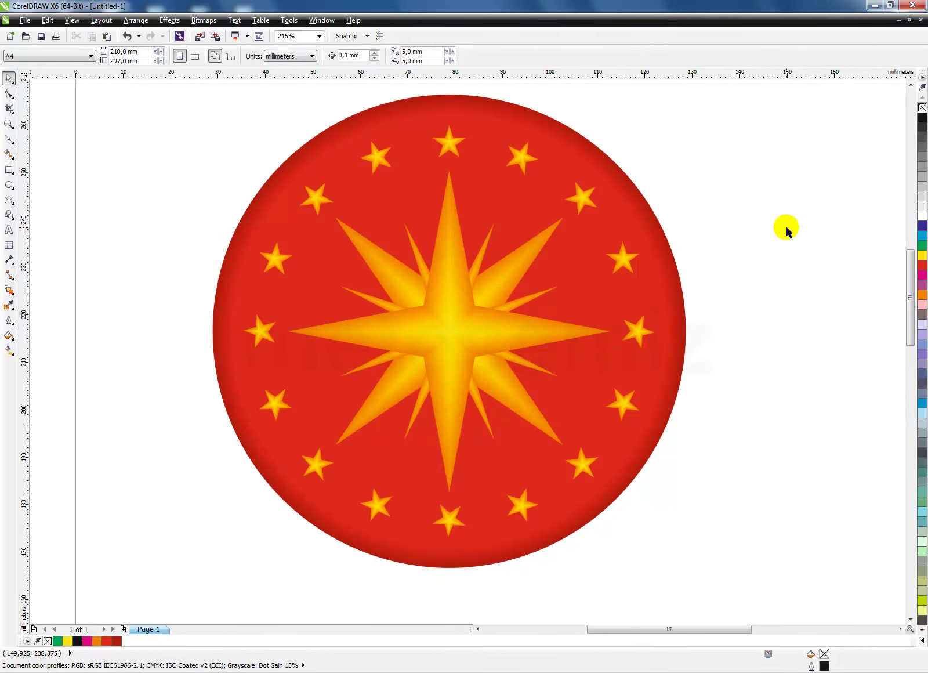
scroll(786, 230, "down", 2)
left_click(773, 373)
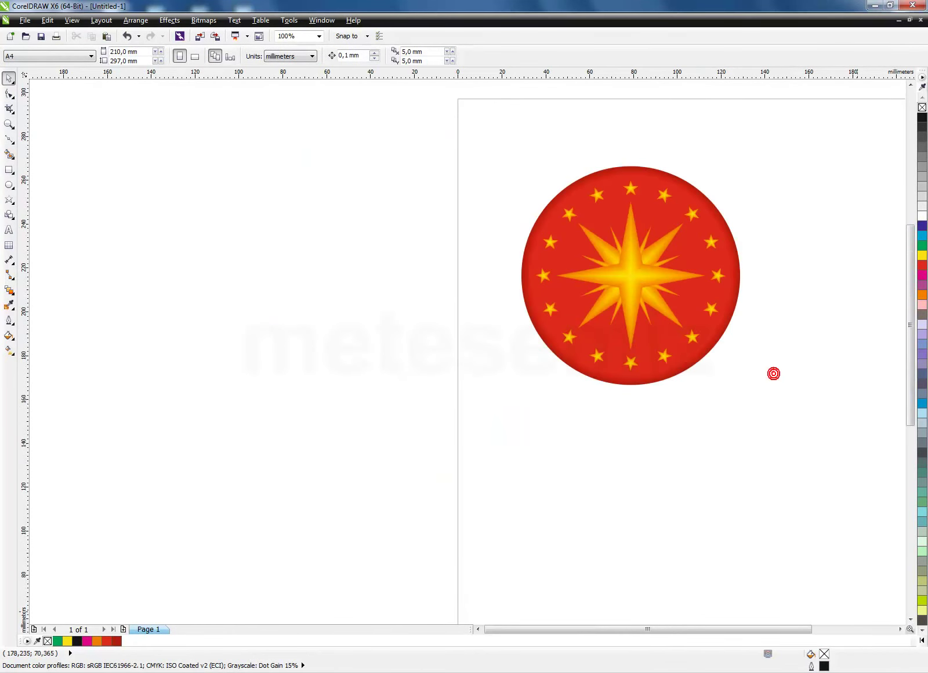
left_click(900, 628)
key("z")
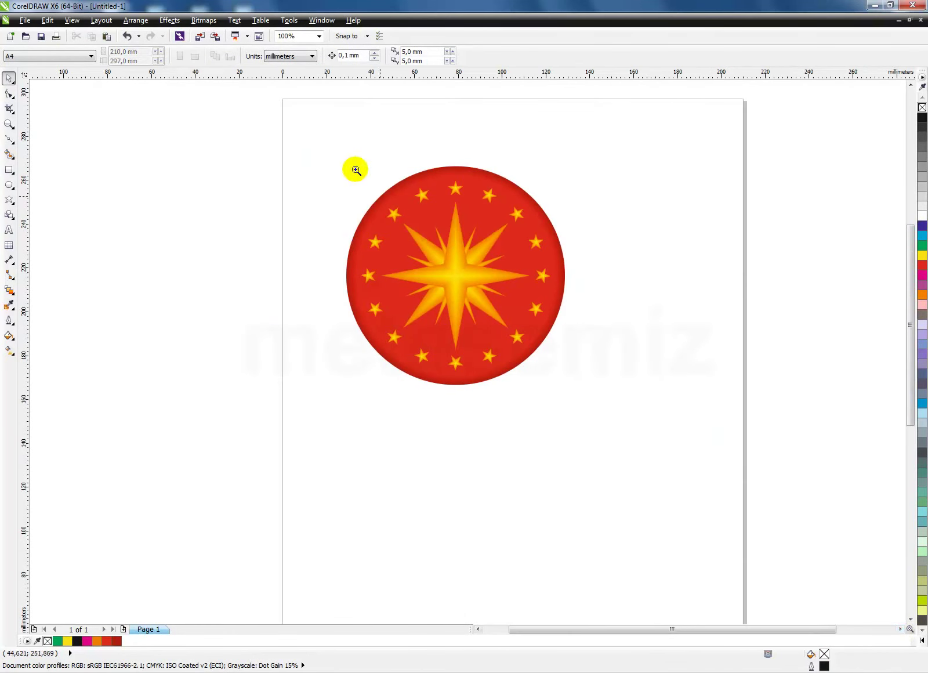
left_click_drag(322, 143, 586, 408)
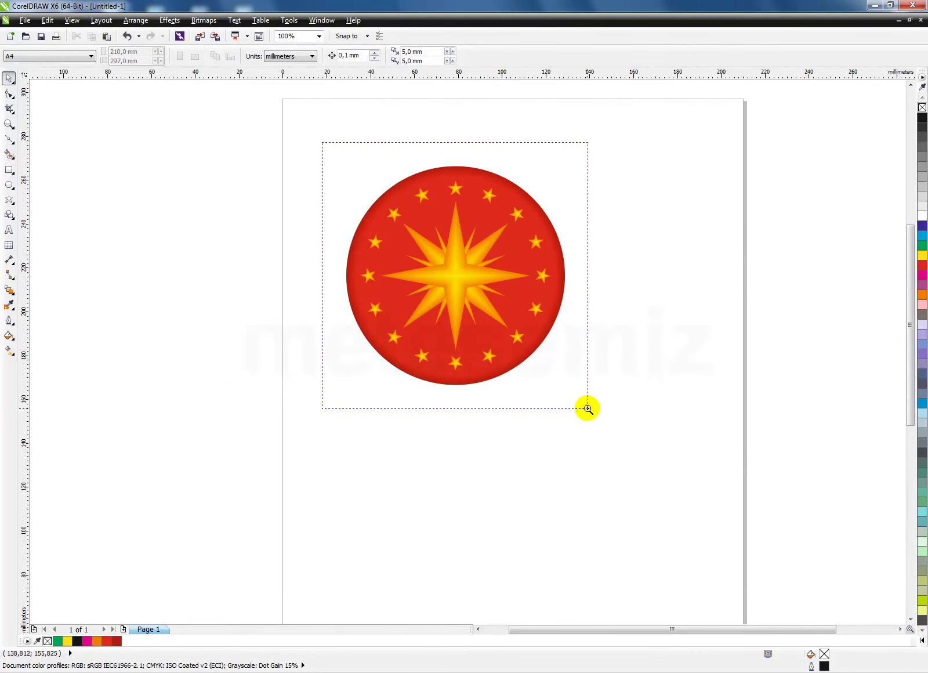
left_click(777, 330)
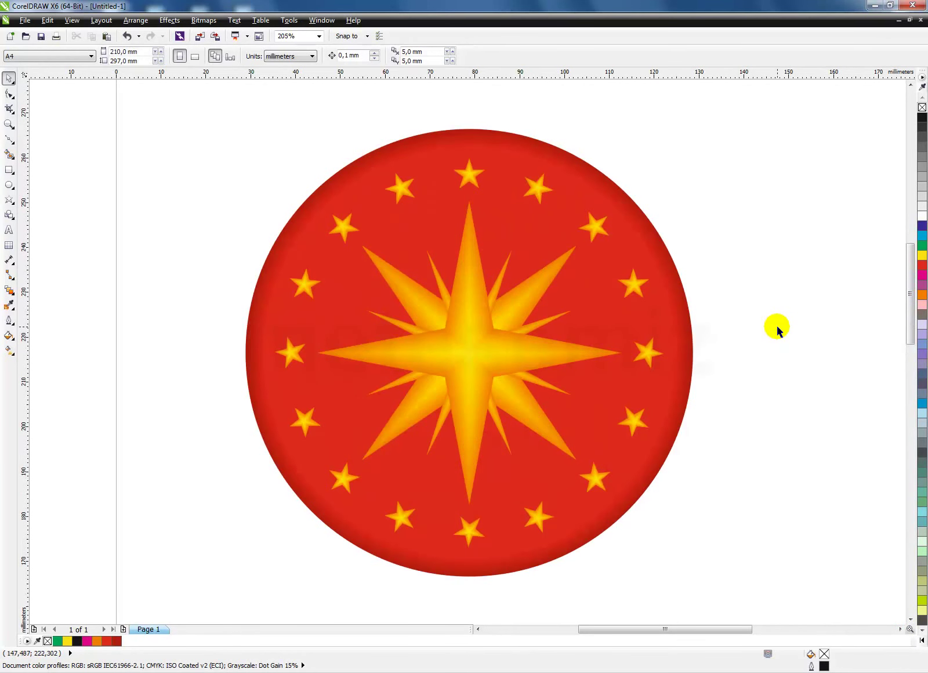